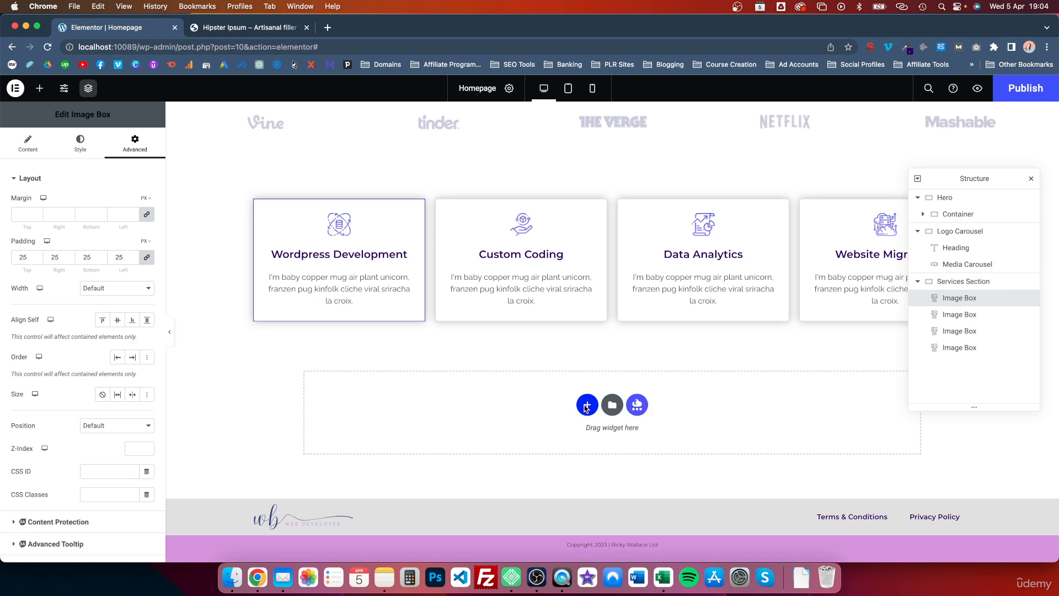
# Add a row-direction container below the services section and place two identical inner containers side by side in it
pyautogui.click(586, 397)
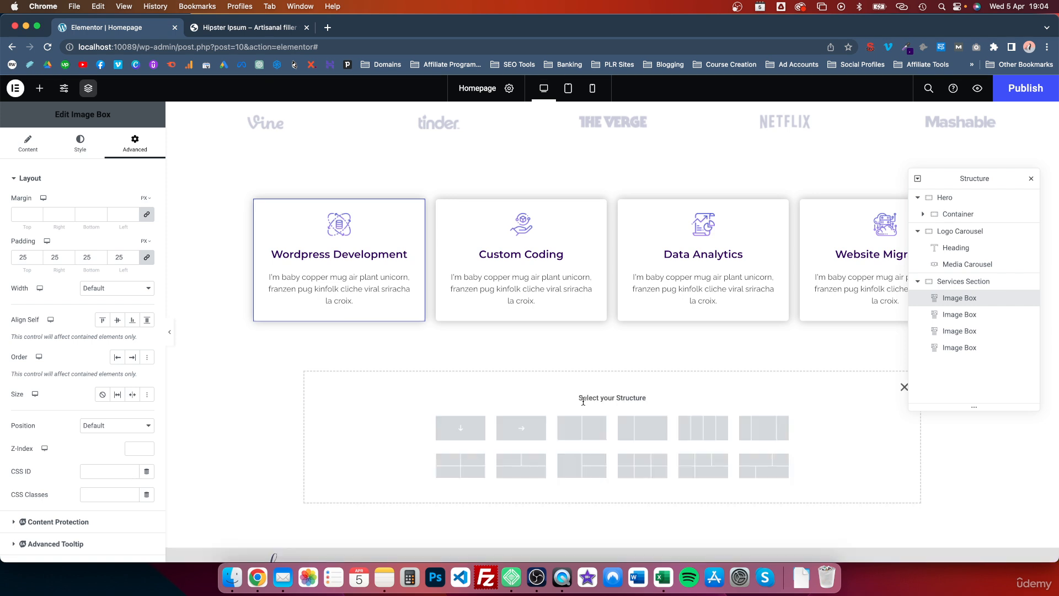
pyautogui.click(522, 428)
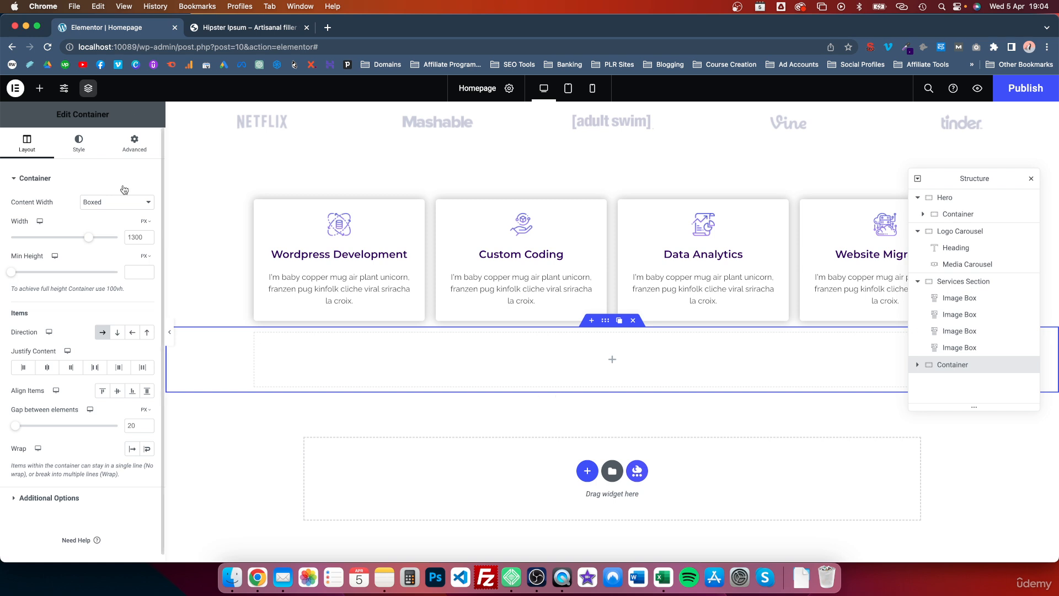
pyautogui.click(40, 89)
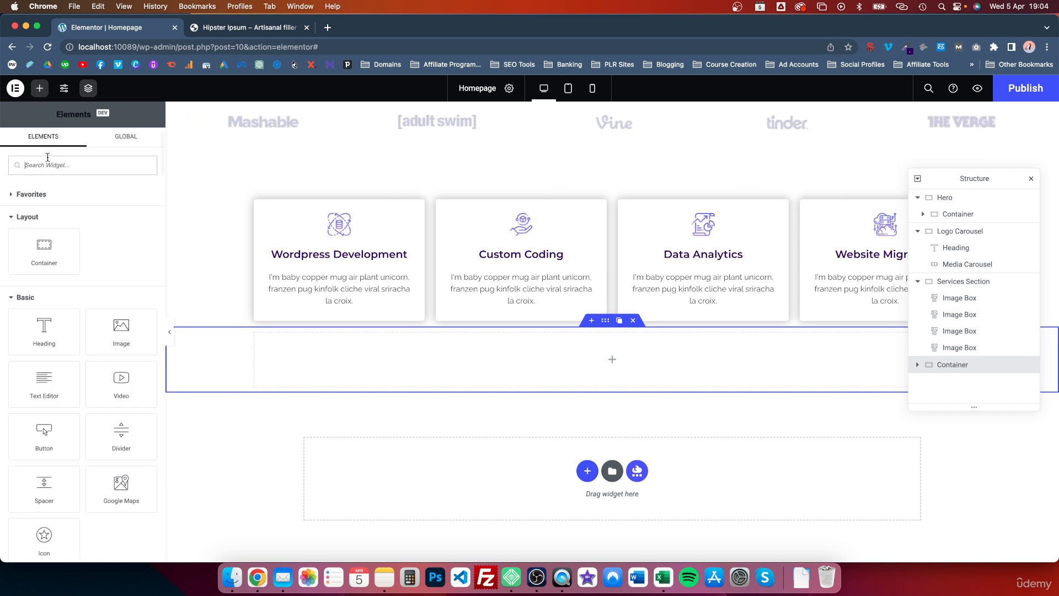
pyautogui.moveTo(43, 254); pyautogui.dragTo(345, 350)
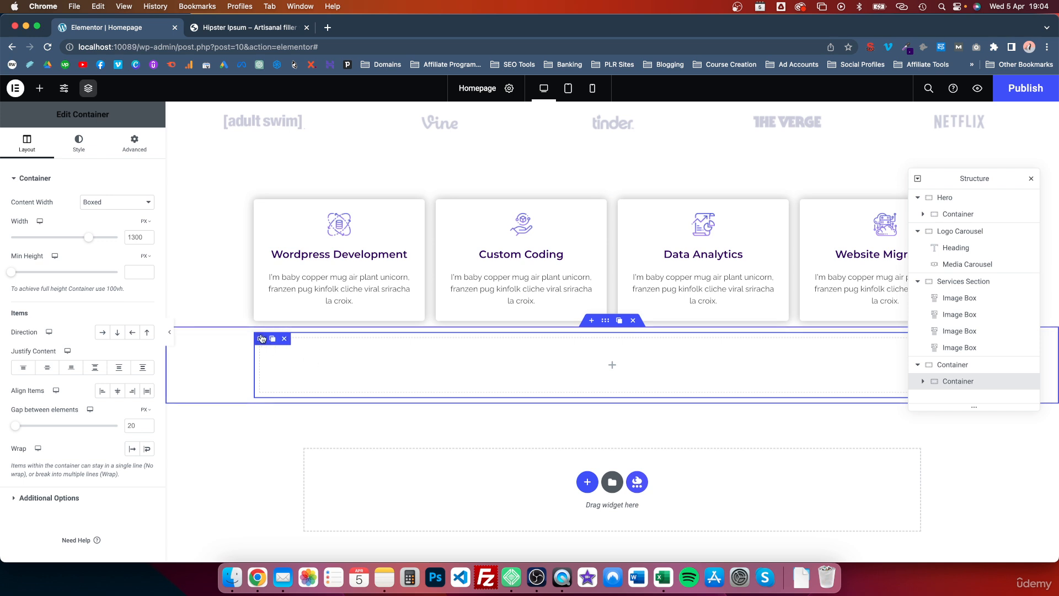
pyautogui.click(275, 339)
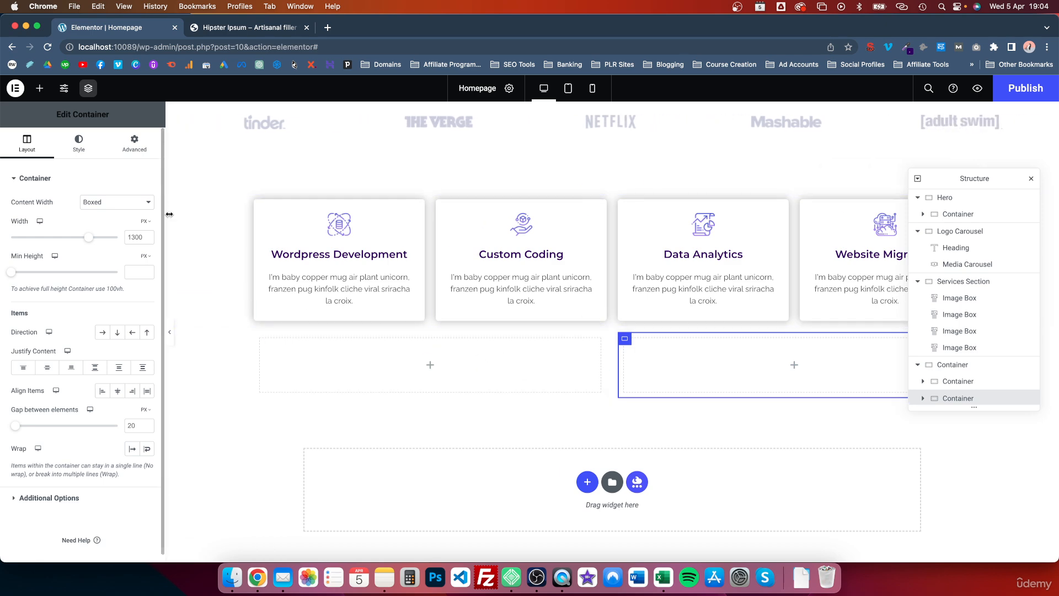
# Add an Image widget to the second inner container of the new section
pyautogui.scroll(8, 488, 359)
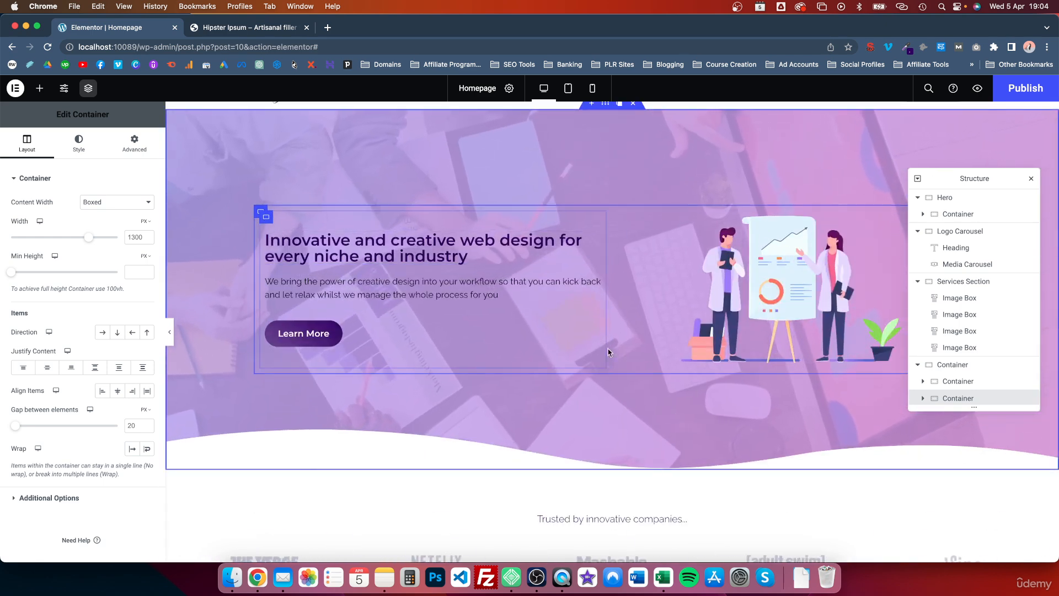
pyautogui.scroll(-10, 615, 347)
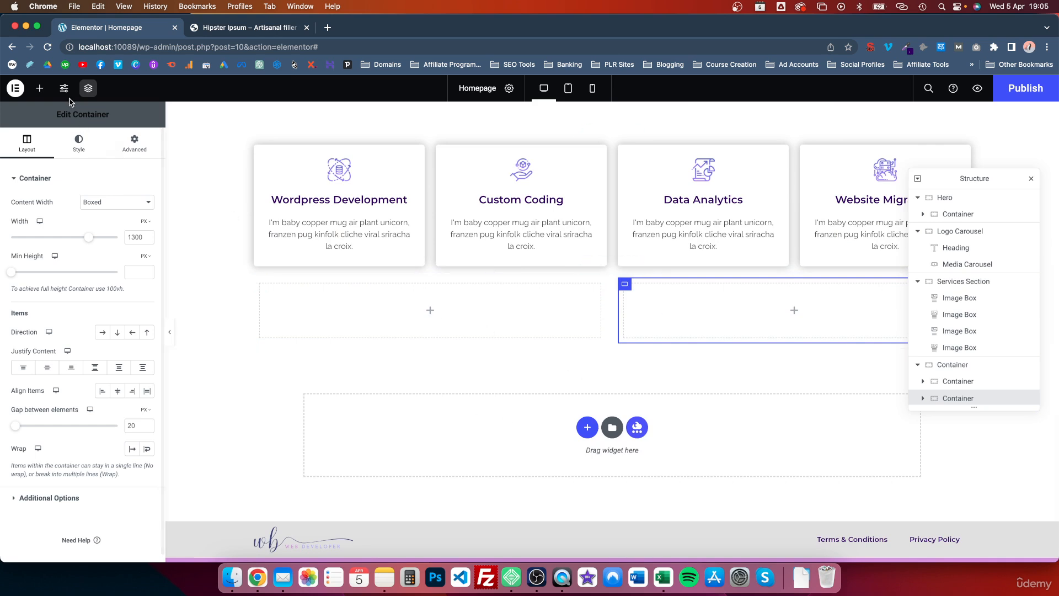
pyautogui.click(42, 90)
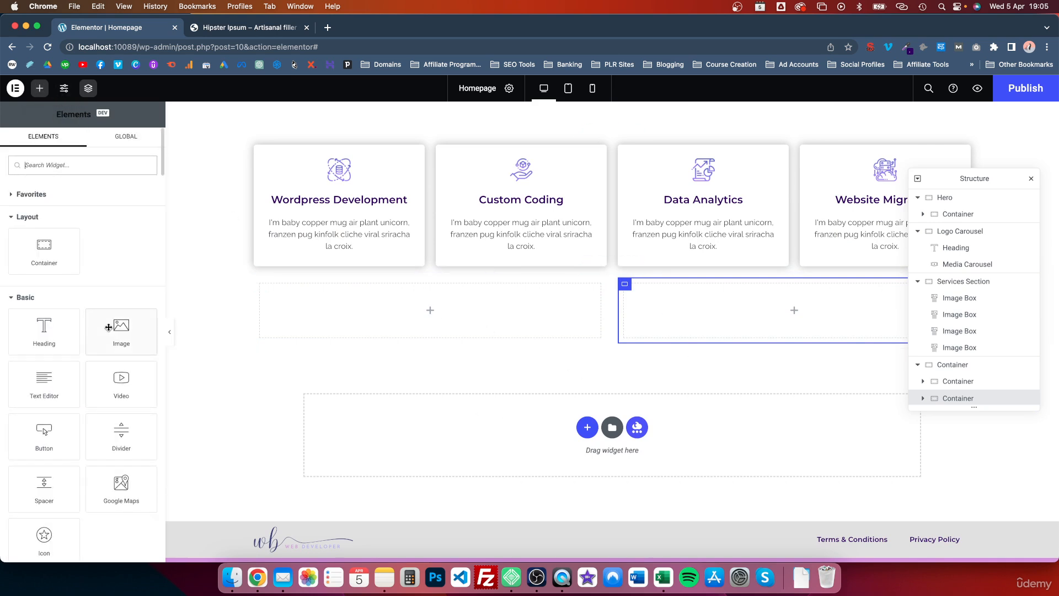
pyautogui.moveTo(120, 331); pyautogui.dragTo(734, 320)
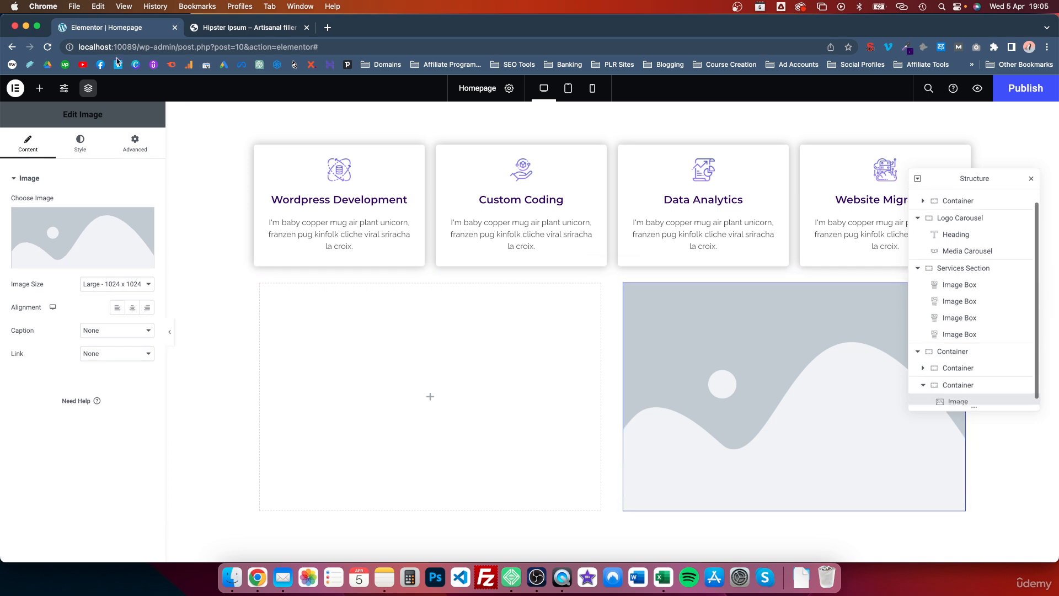
# Add a Heading widget to the first inner container with a Text Editor widget beneath it
pyautogui.click(43, 90)
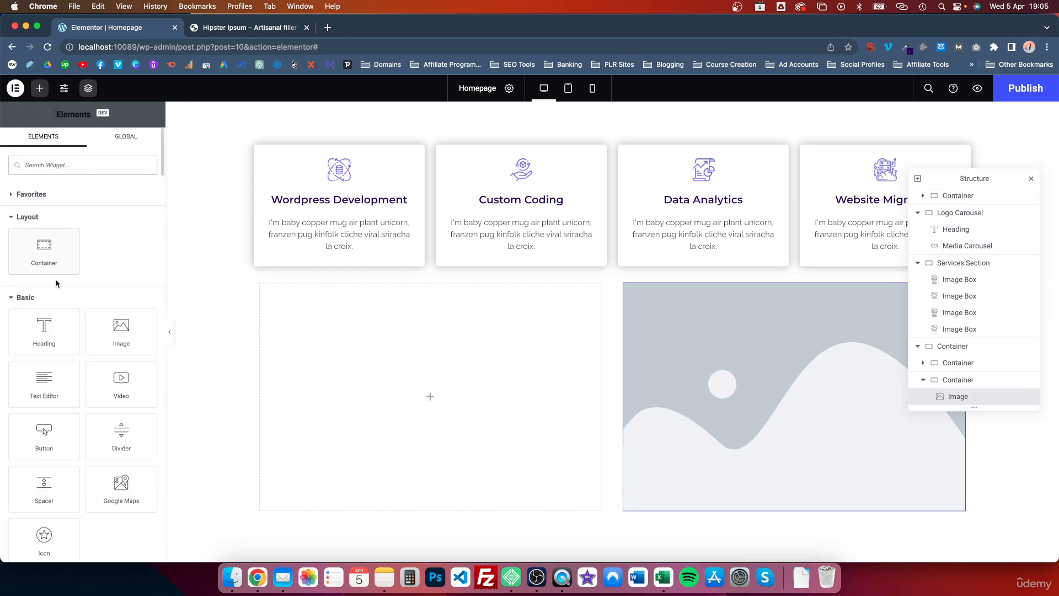
pyautogui.moveTo(47, 323); pyautogui.dragTo(359, 341)
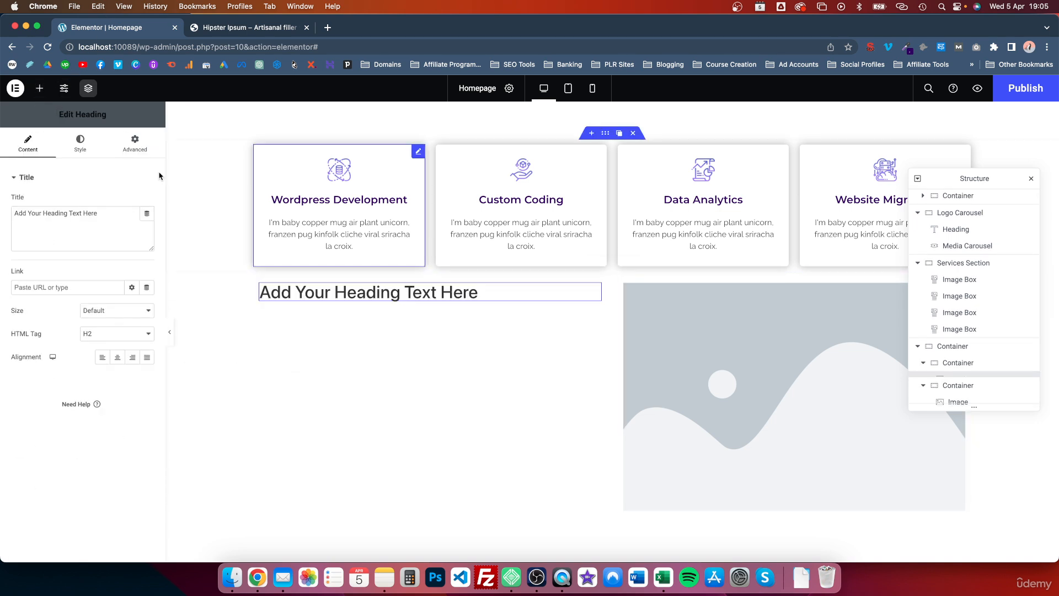
pyautogui.click(41, 91)
pyautogui.moveTo(54, 382); pyautogui.dragTo(464, 294)
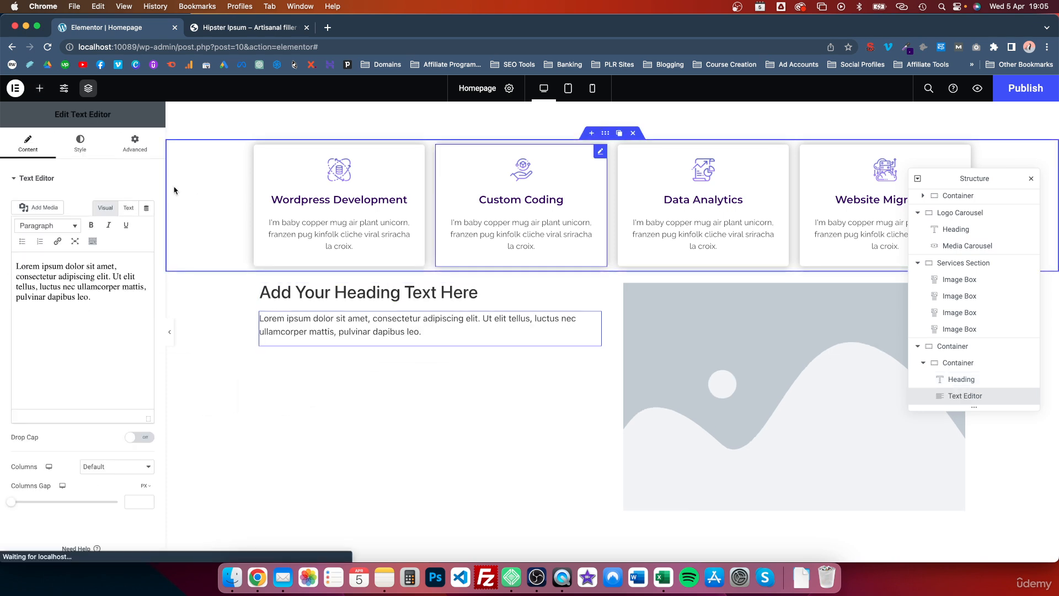
# Add a second Heading below the paragraph and place a duplicate of the Text Editor widget beneath it
pyautogui.click(40, 88)
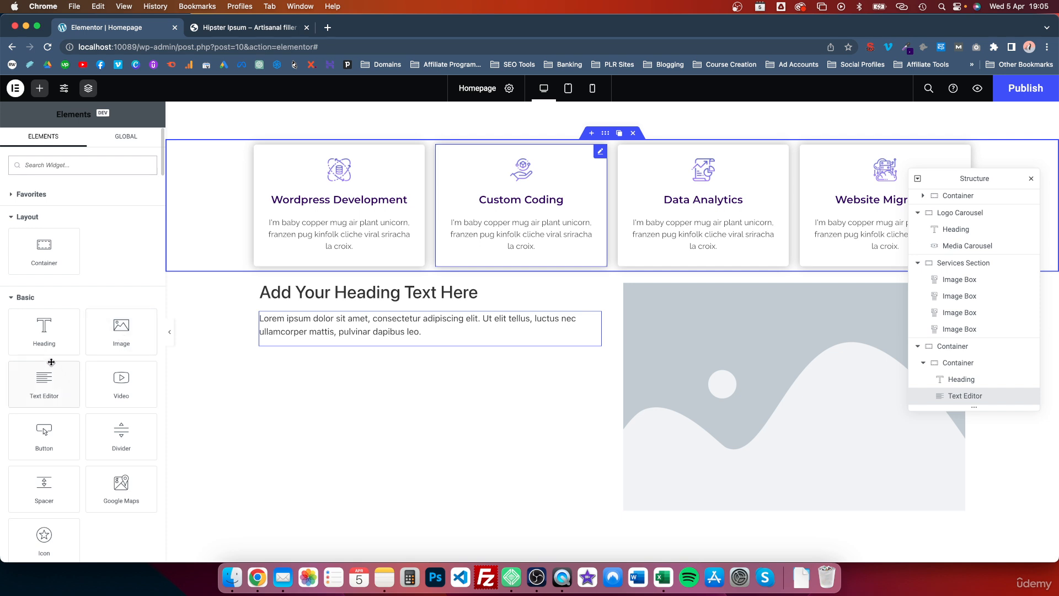
pyautogui.moveTo(52, 362); pyautogui.dragTo(331, 359)
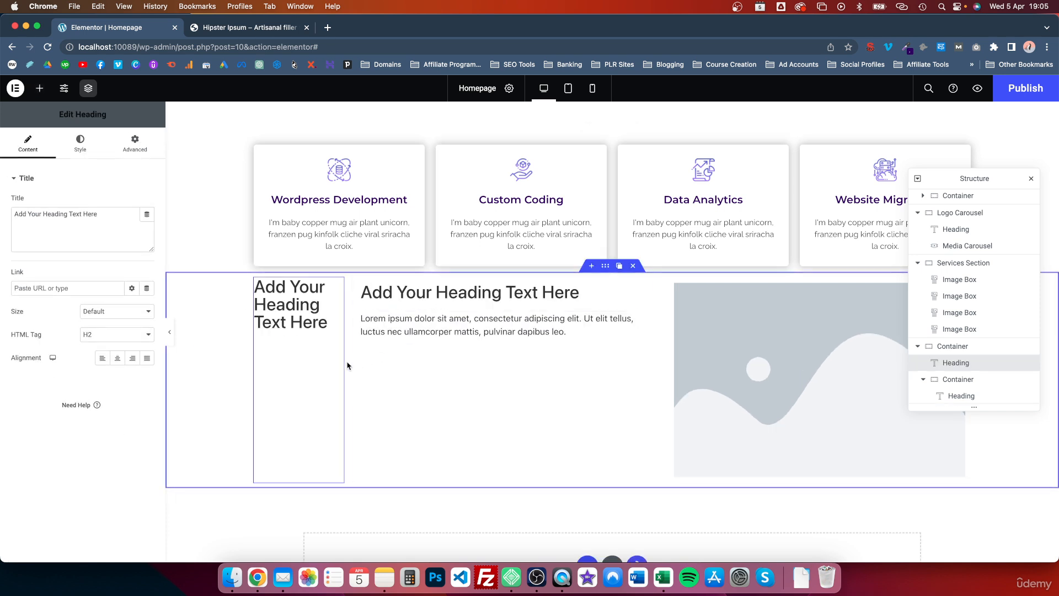
pyautogui.moveTo(329, 285); pyautogui.dragTo(450, 347)
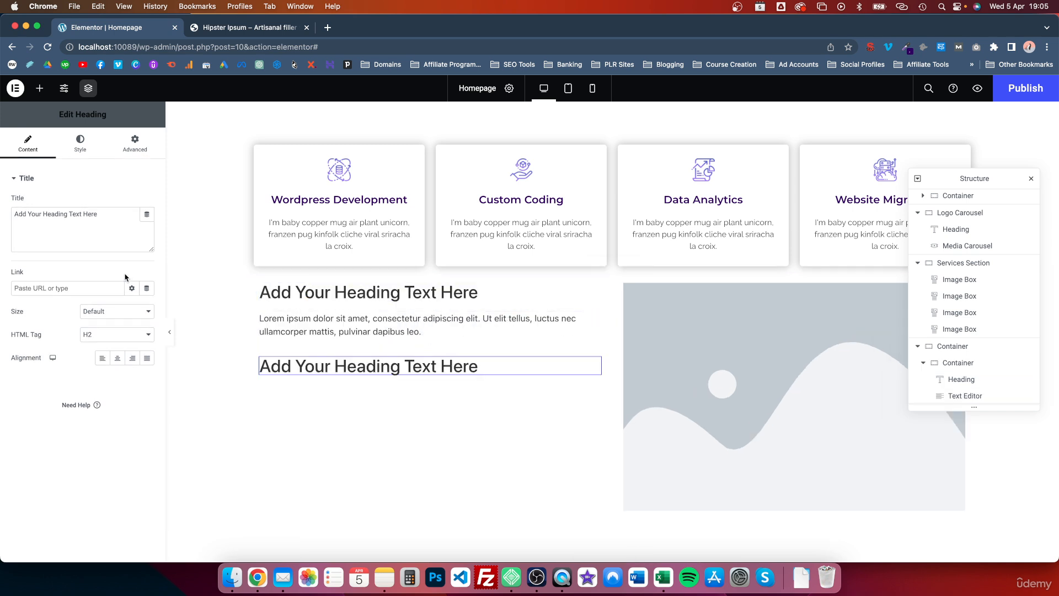
pyautogui.click(40, 88)
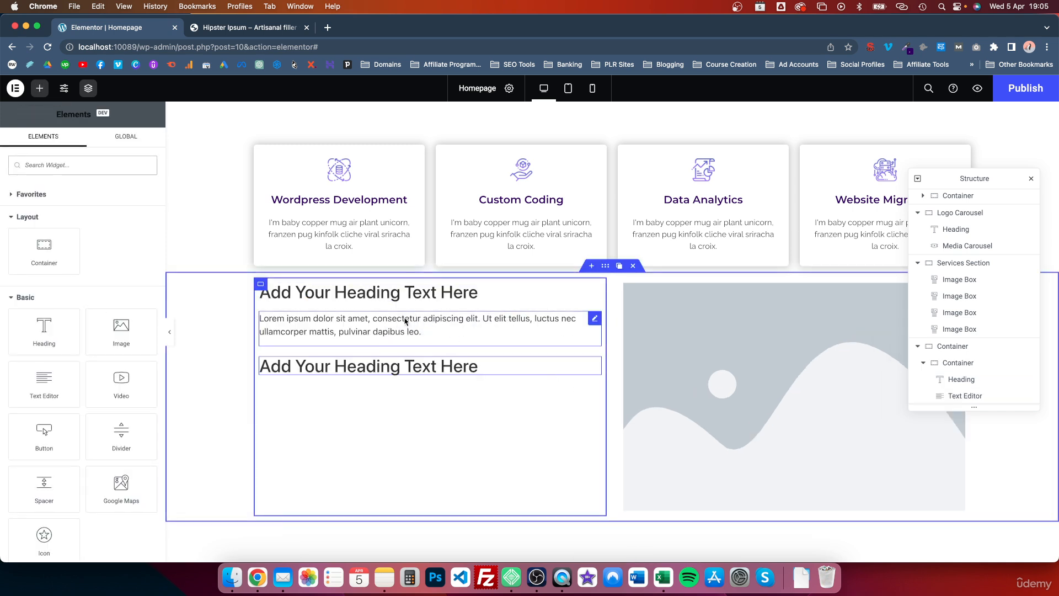
pyautogui.click(581, 319)
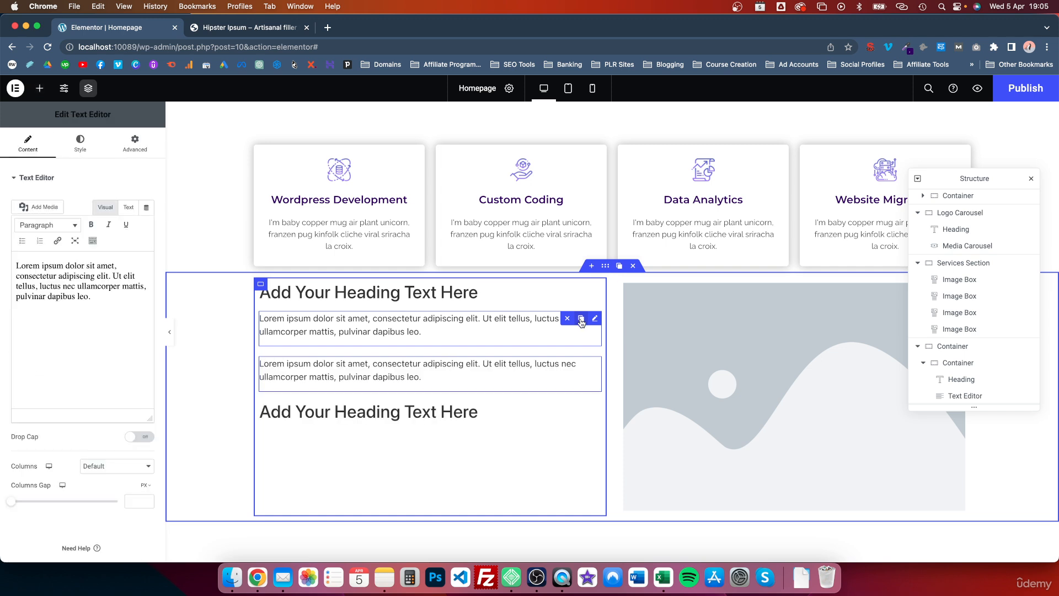
pyautogui.moveTo(586, 380); pyautogui.dragTo(465, 418)
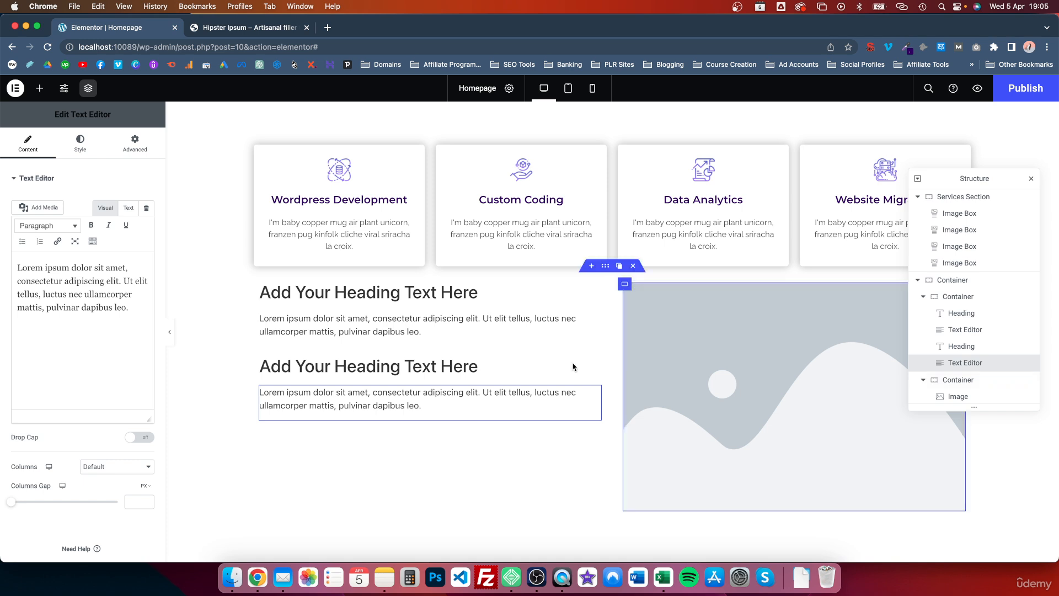
# Select the placeholder image widget, switch to Finder and find the section images in the Web Developer Website Media folder in Downloads
pyautogui.click(710, 360)
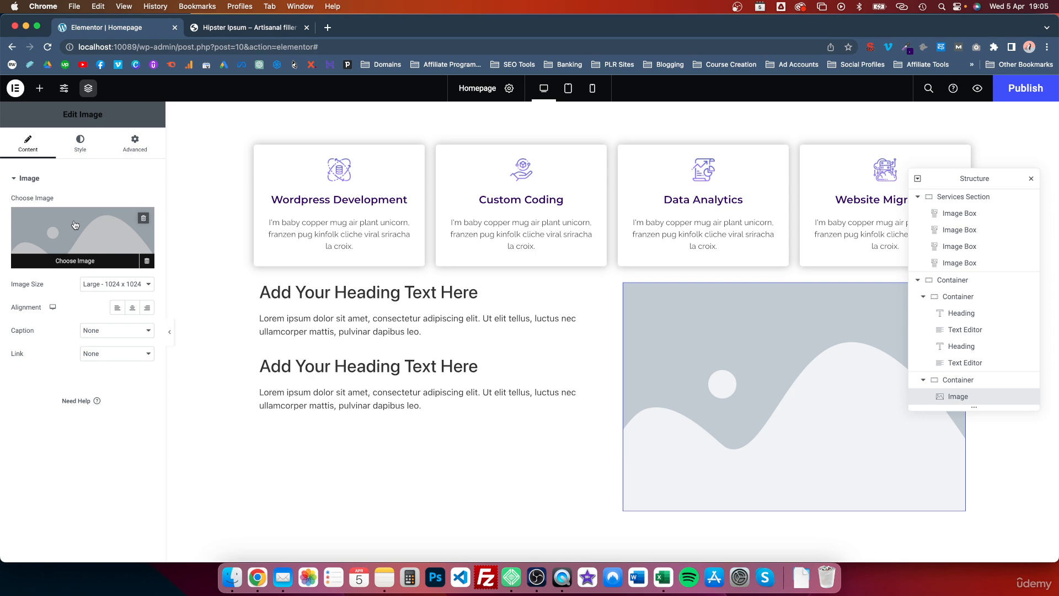
pyautogui.hotkey('ctrl', 'Up')
pyautogui.click(969, 435)
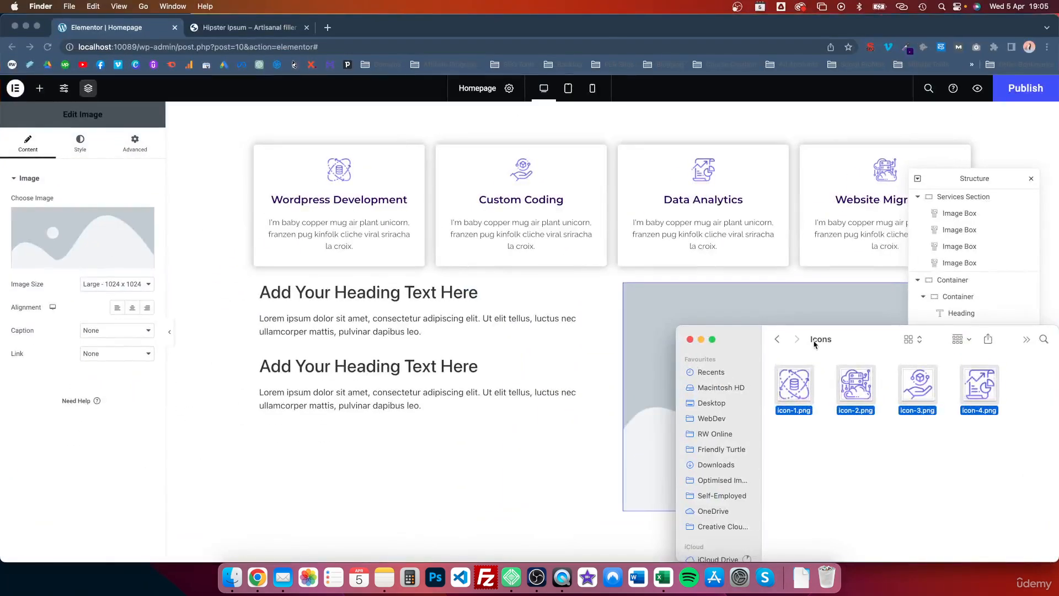
pyautogui.click(778, 340)
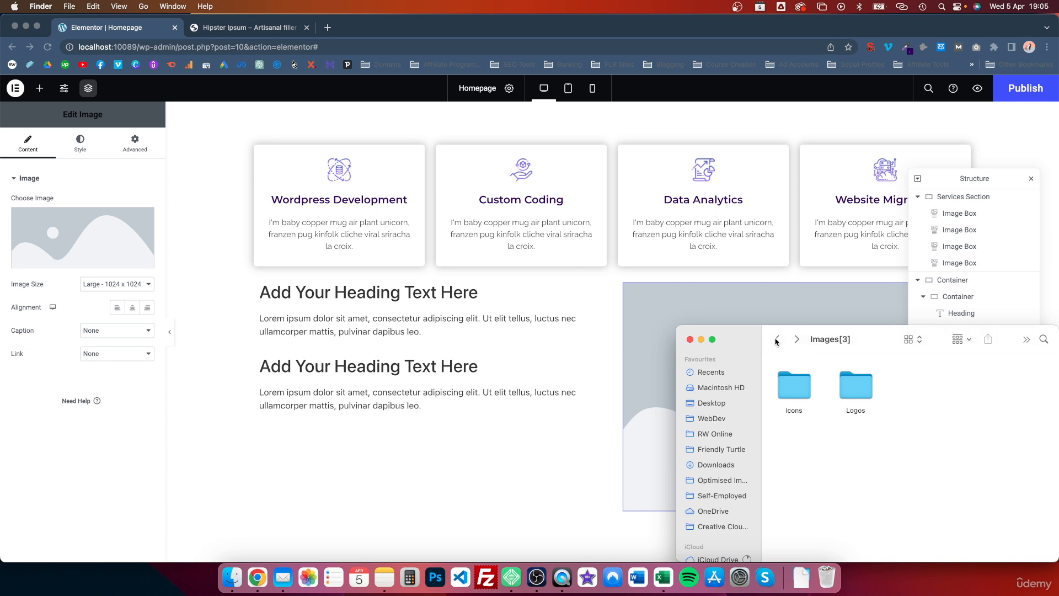
pyautogui.click(777, 340)
pyautogui.scroll(-2, 905, 420)
pyautogui.doubleClick(875, 406)
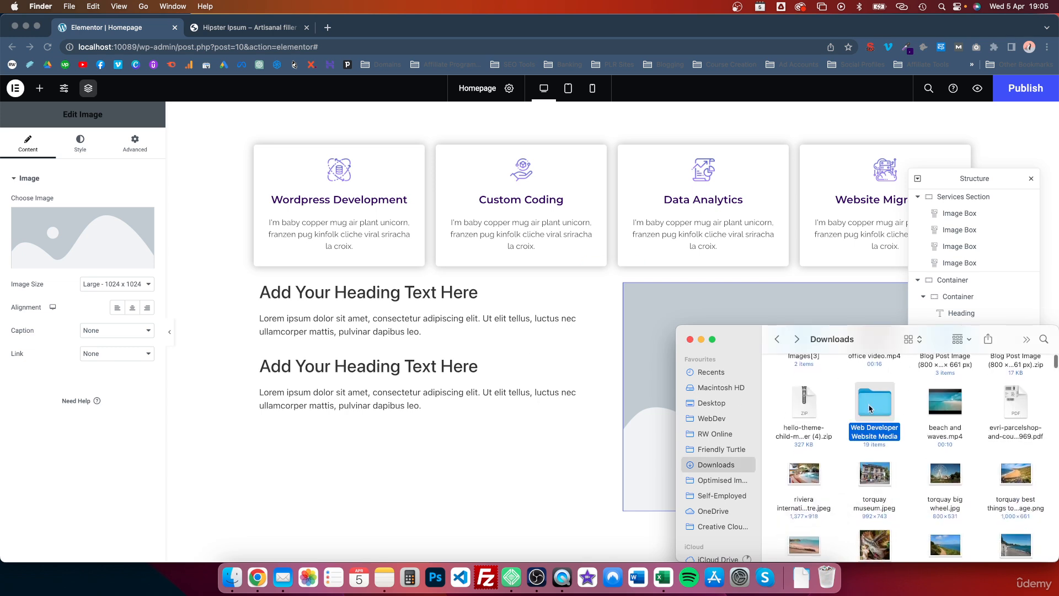
pyautogui.scroll(-6, 905, 425)
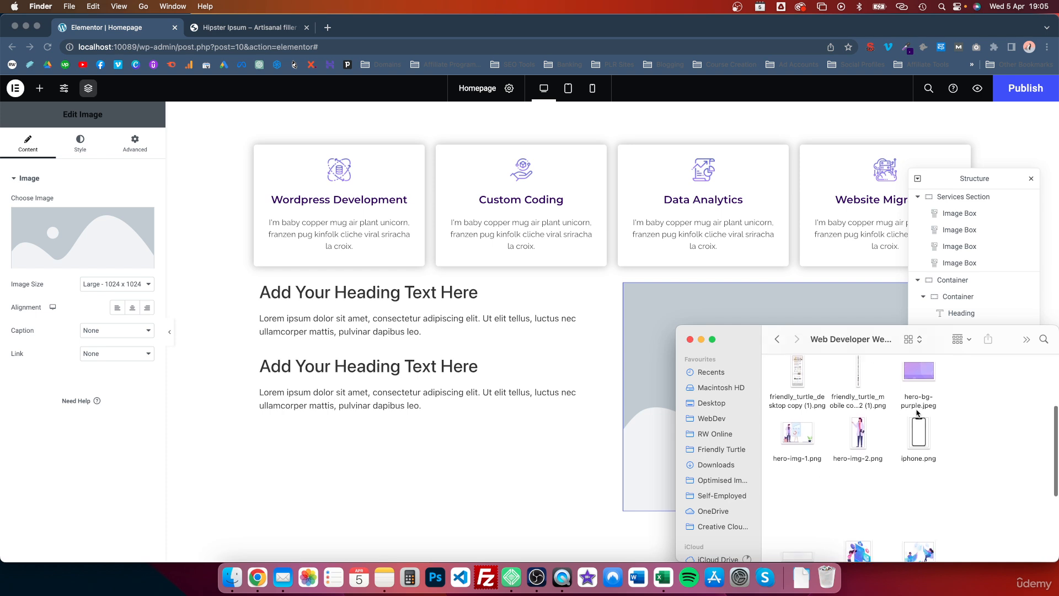
pyautogui.scroll(1, 894, 425)
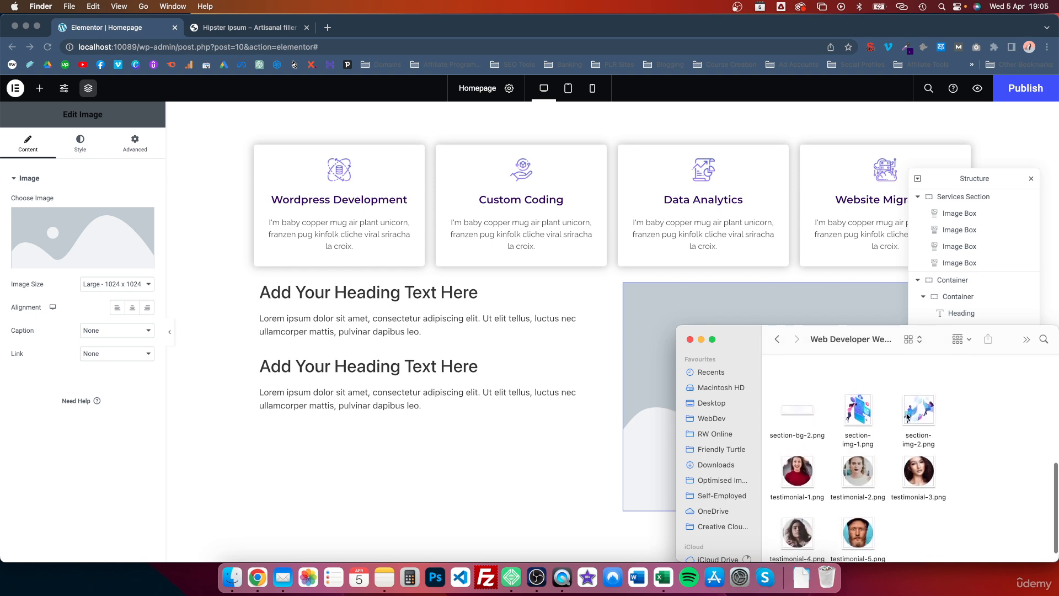
# Open the section-img-2.png file from the media folder for viewing
pyautogui.doubleClick(927, 411)
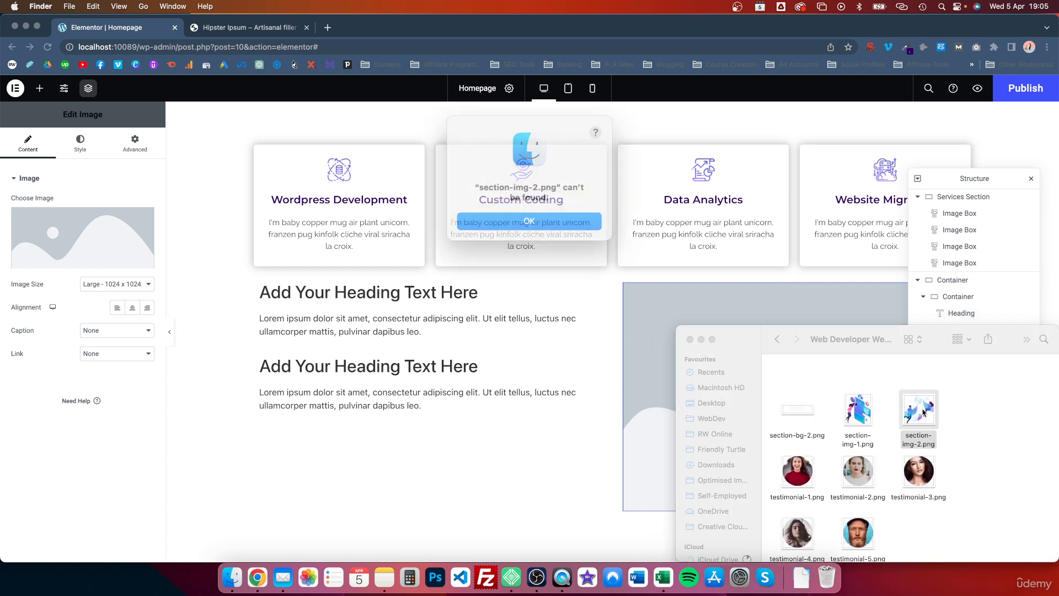
pyautogui.click(544, 216)
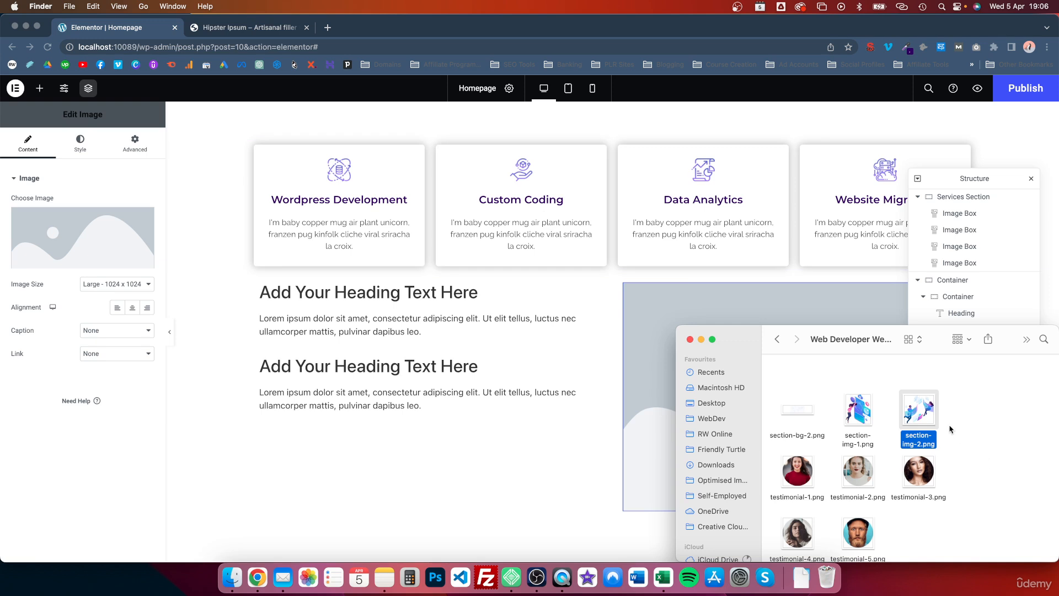
pyautogui.doubleClick(919, 410)
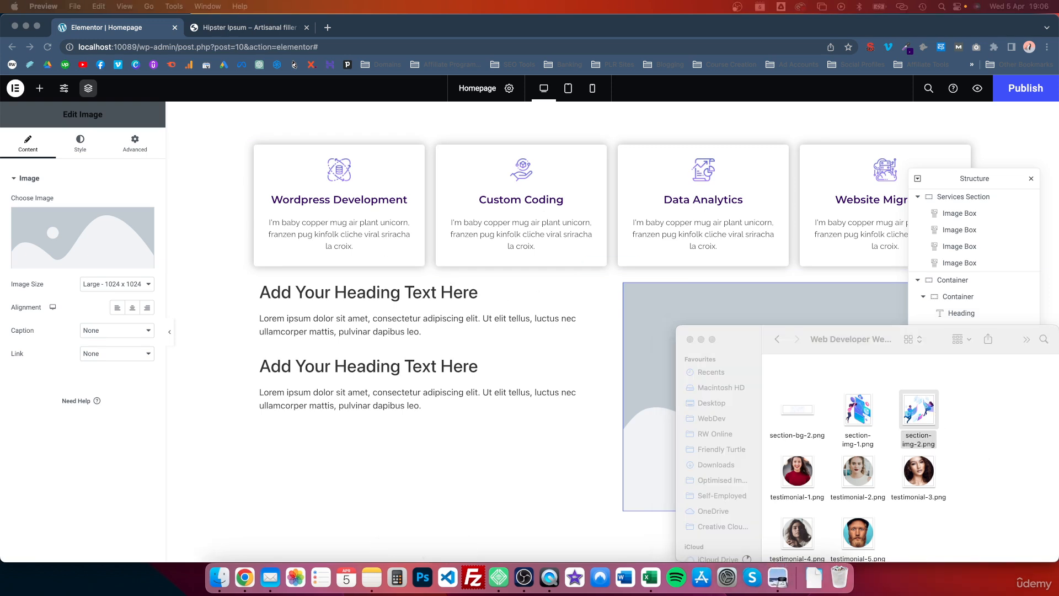
# Upload section-img-2.png from Finder to the media library and insert it into the image widget in Chrome
pyautogui.click(77, 235)
pyautogui.click(77, 235)
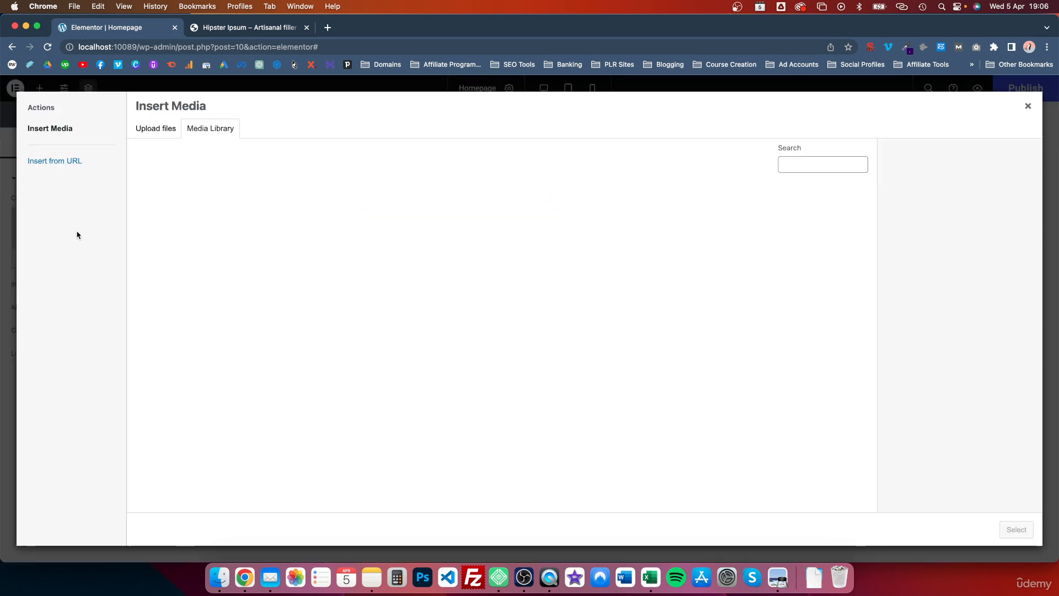
pyautogui.hotkey('ctrl', 'Up')
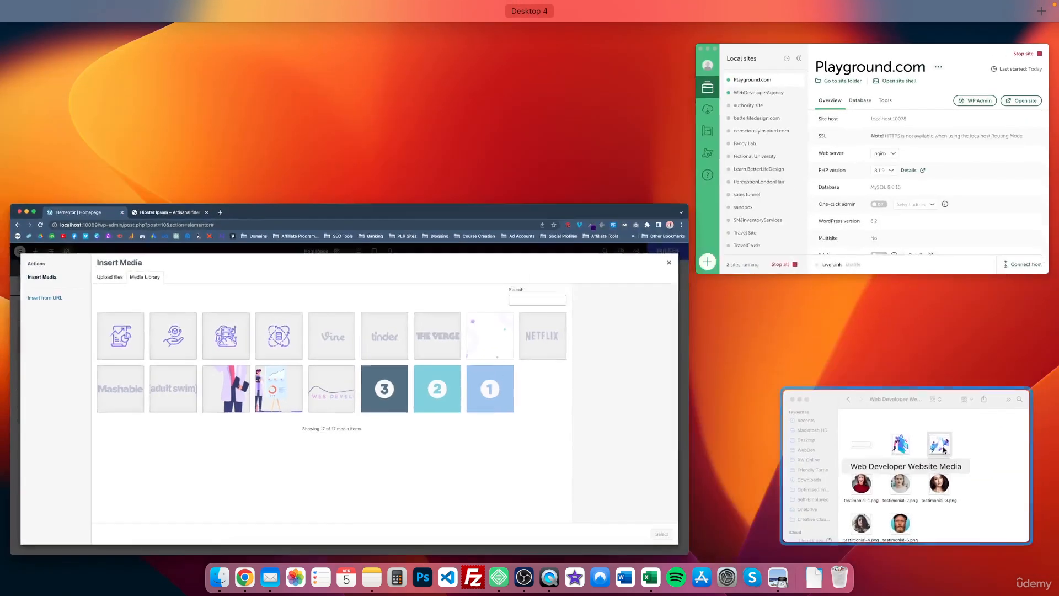
pyautogui.click(950, 448)
pyautogui.moveTo(923, 422); pyautogui.dragTo(560, 407)
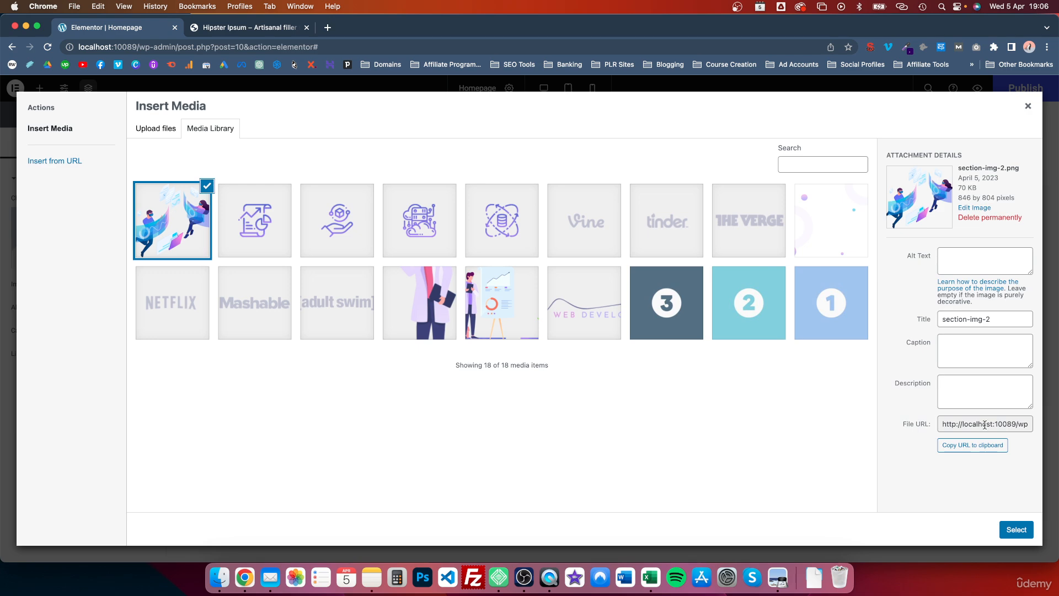
pyautogui.click(1017, 529)
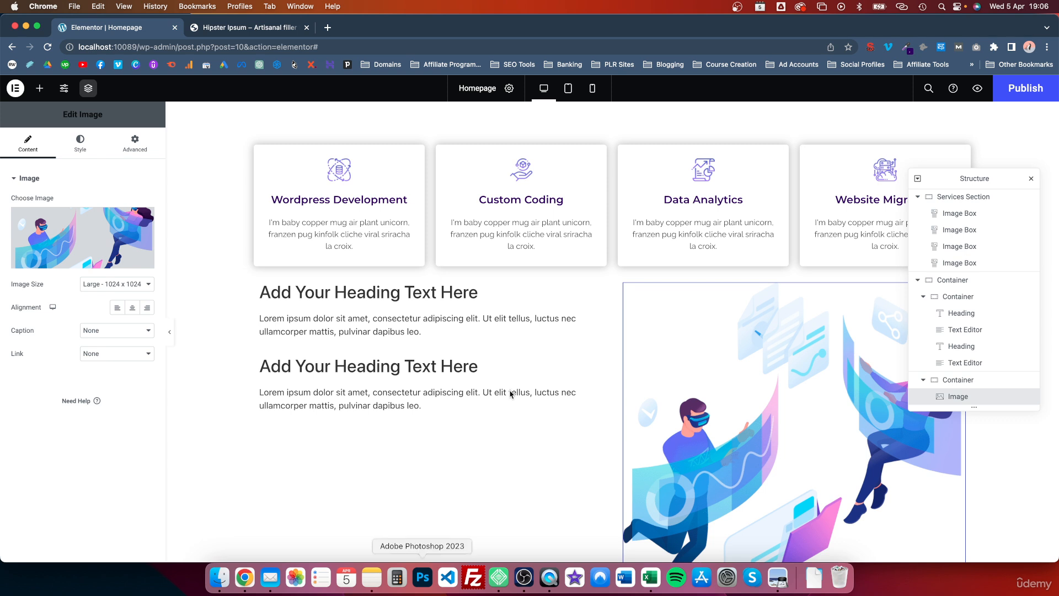
# Replace the first heading's placeholder text with "Stunning websites for every single use-case"
pyautogui.click(365, 297)
pyautogui.press('super+a')
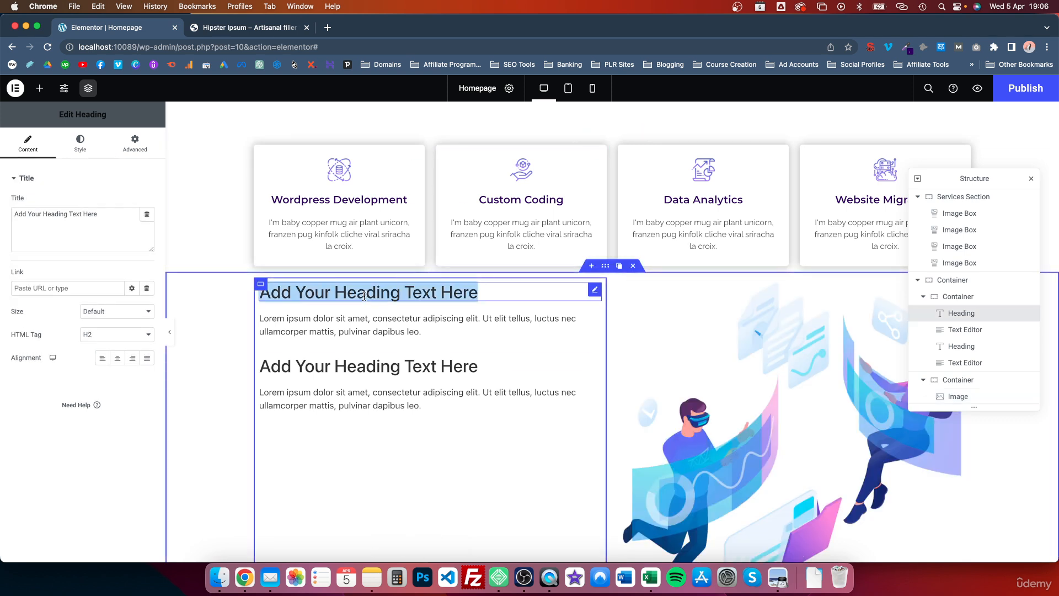
pyautogui.write('Stunnin')
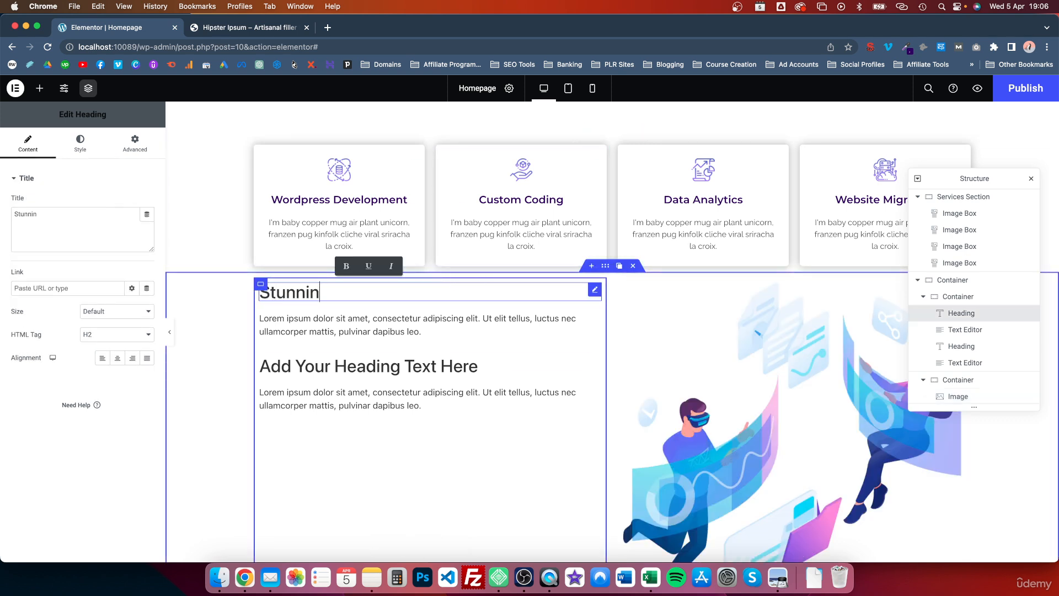
pyautogui.write('g websites fo every')
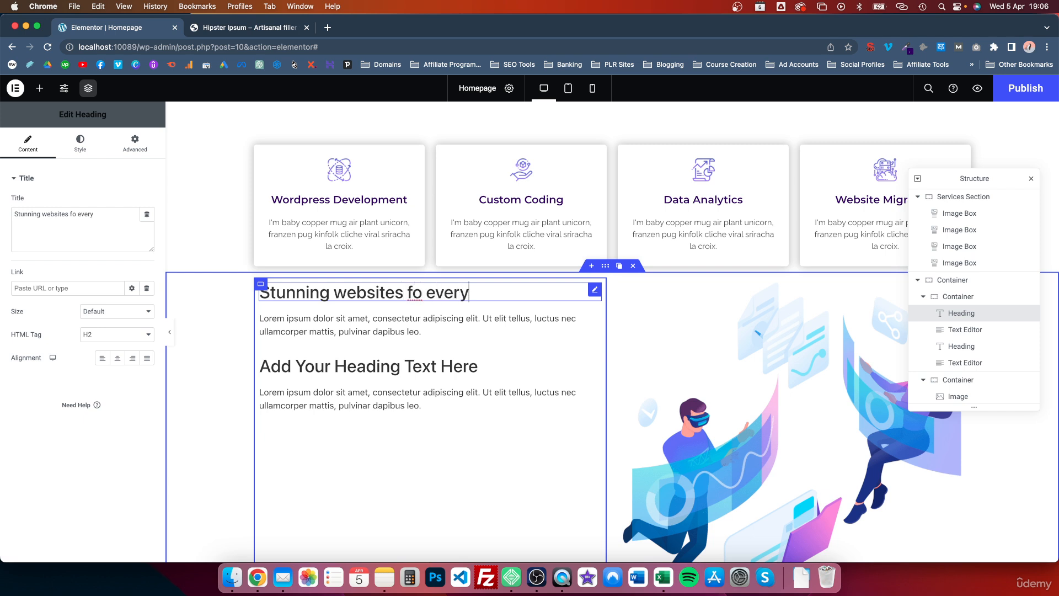
pyautogui.write(' single use')
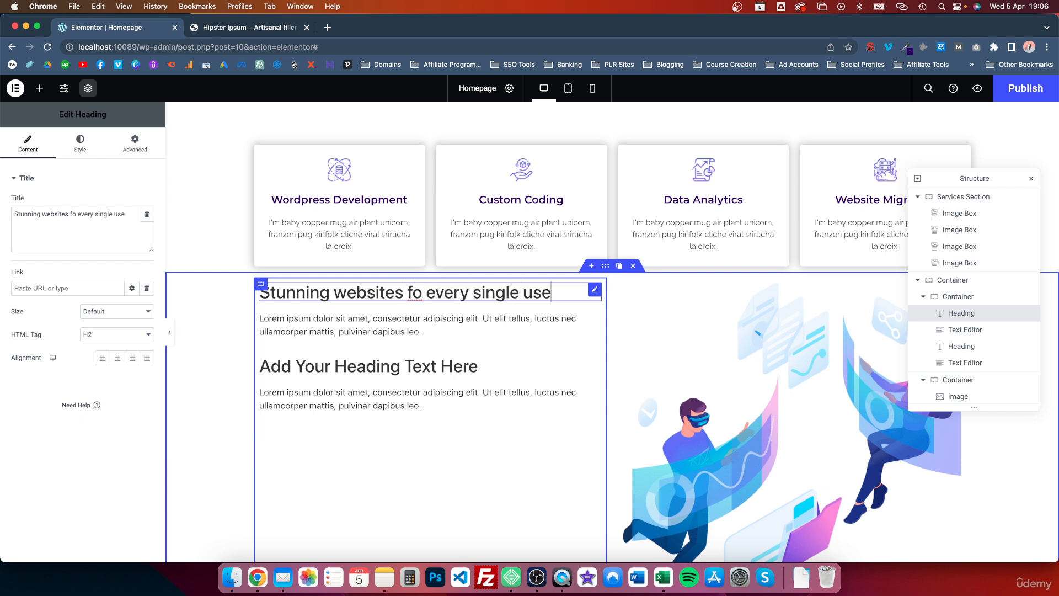
pyautogui.write('-casee')
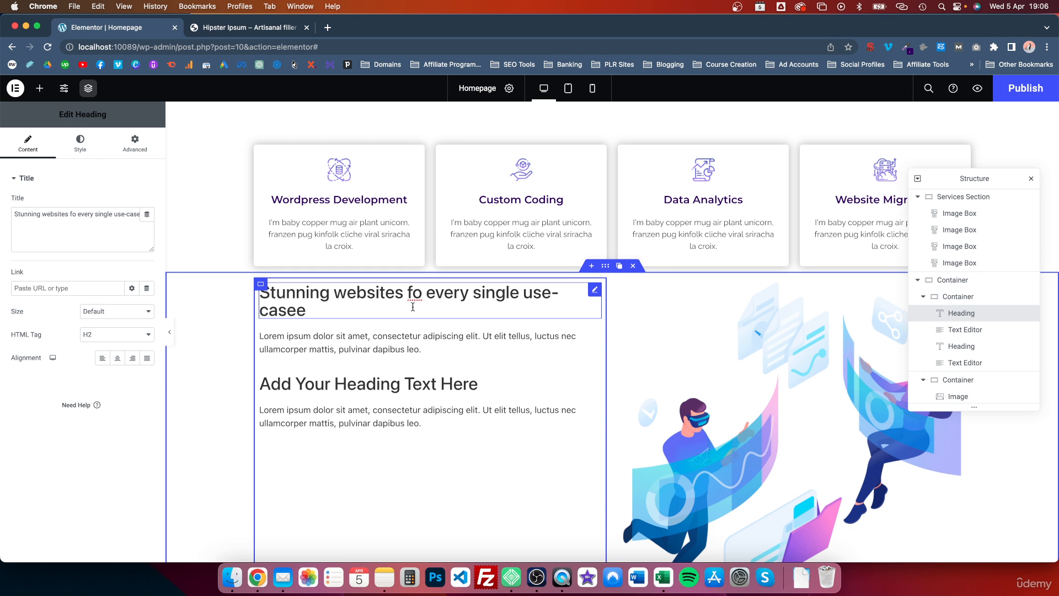
pyautogui.press('BackSpace')
pyautogui.write('r')
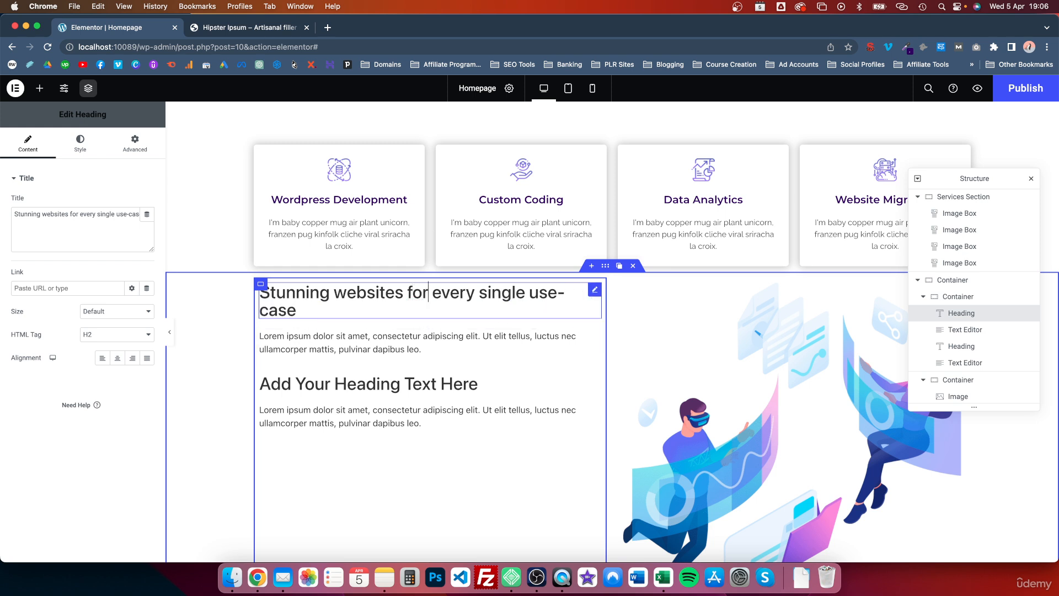
# Select the first text block, copy the "Stumptown blog crucifix yuccie" paragraph from the Hipster Ipsum page, and return to the Elementor page
pyautogui.click(380, 352)
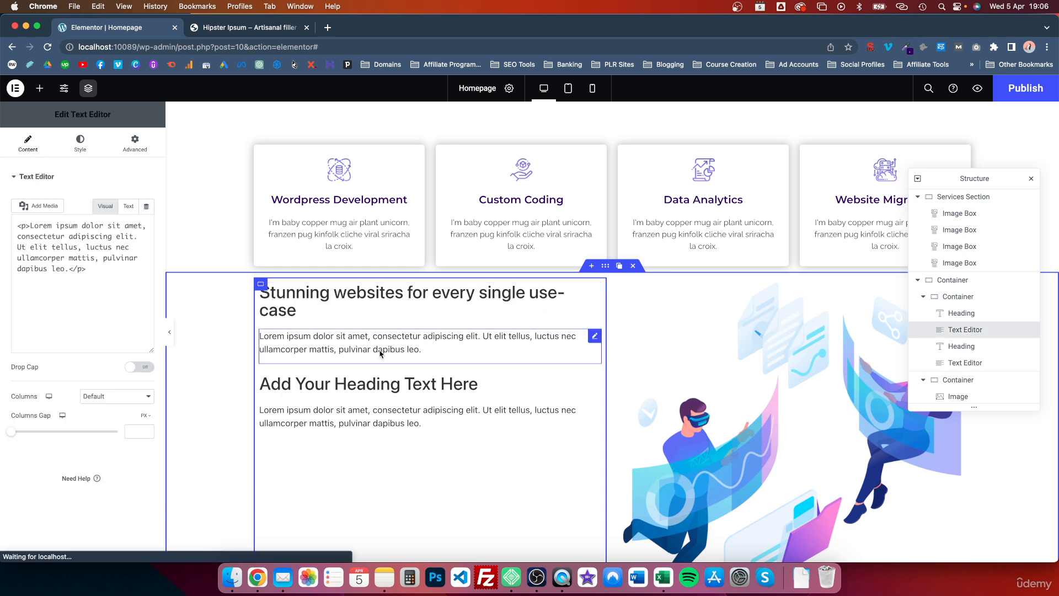
pyautogui.tripleClick(380, 350)
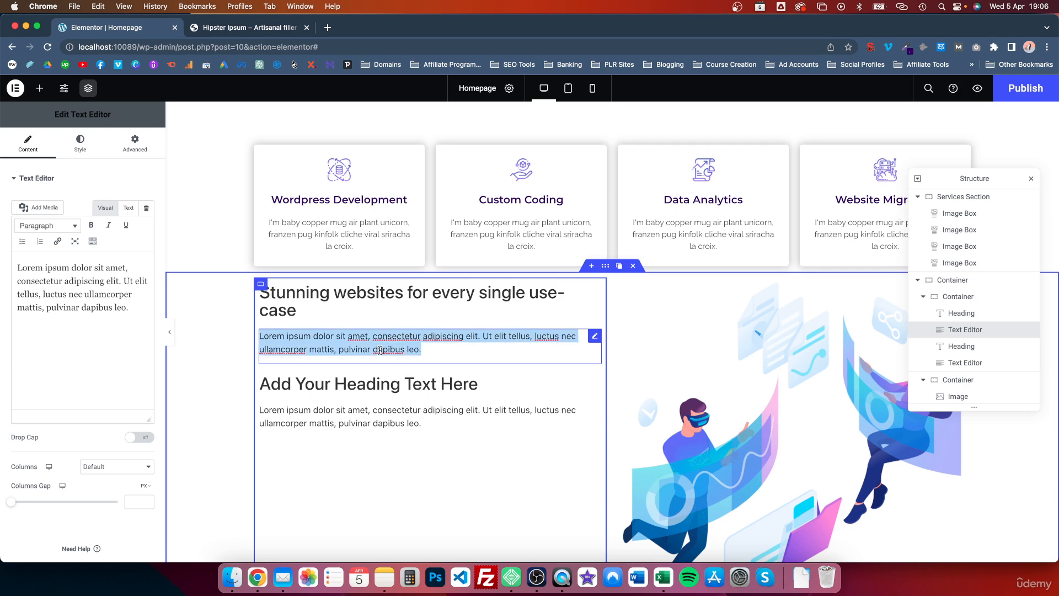
pyautogui.click(266, 30)
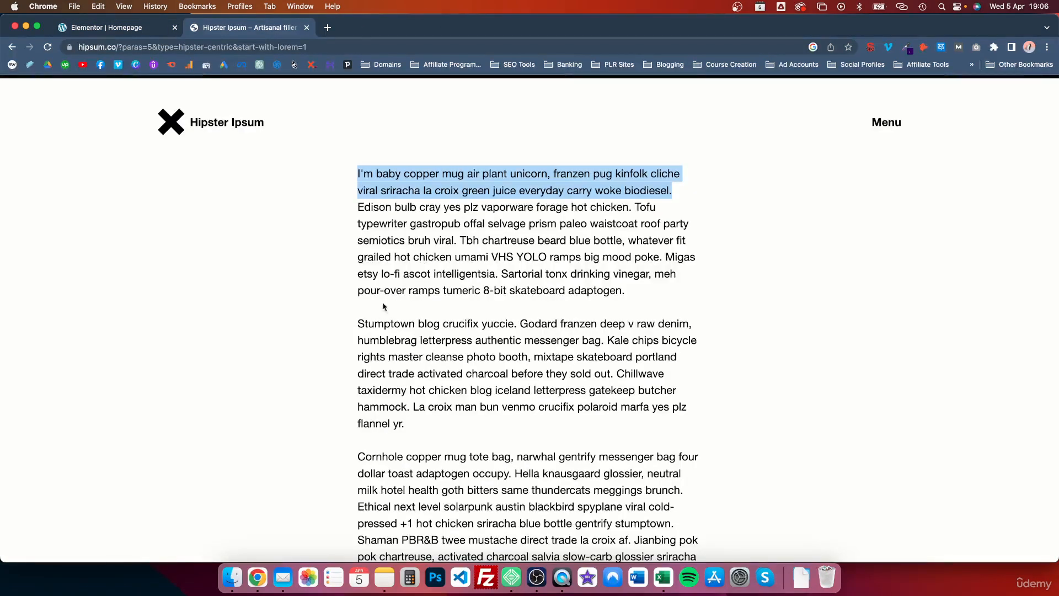
pyautogui.moveTo(356, 328); pyautogui.dragTo(668, 442)
pyautogui.press('super+c')
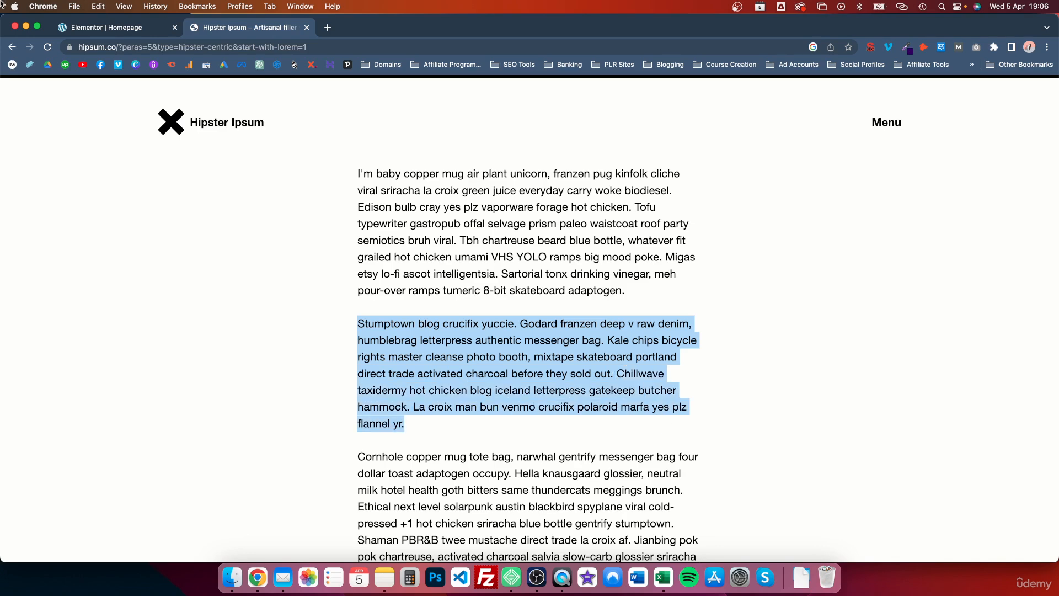
pyautogui.click(88, 29)
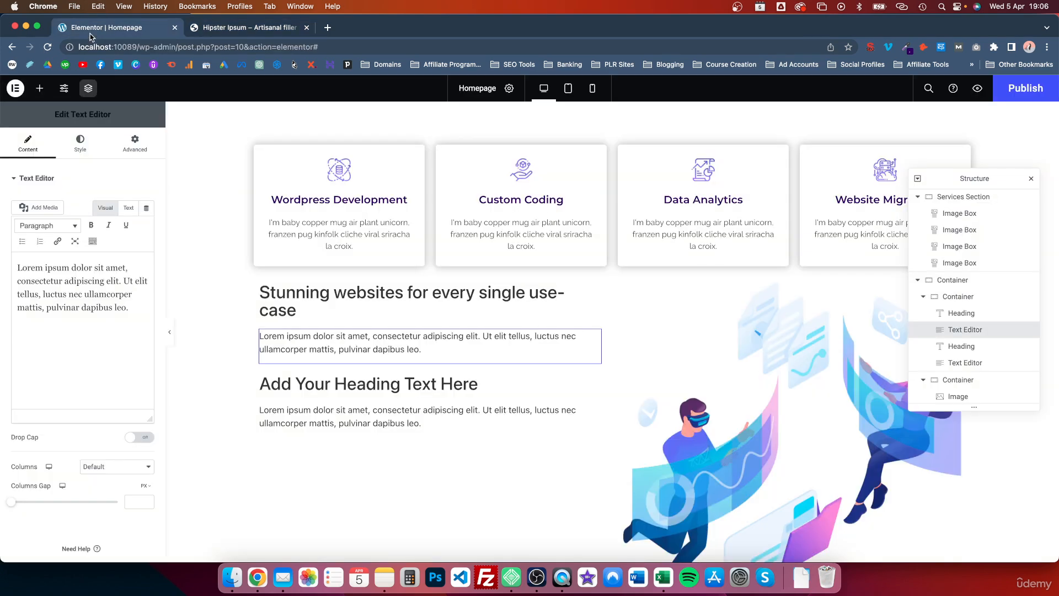
pyautogui.tripleClick(319, 334)
pyautogui.press('super+v')
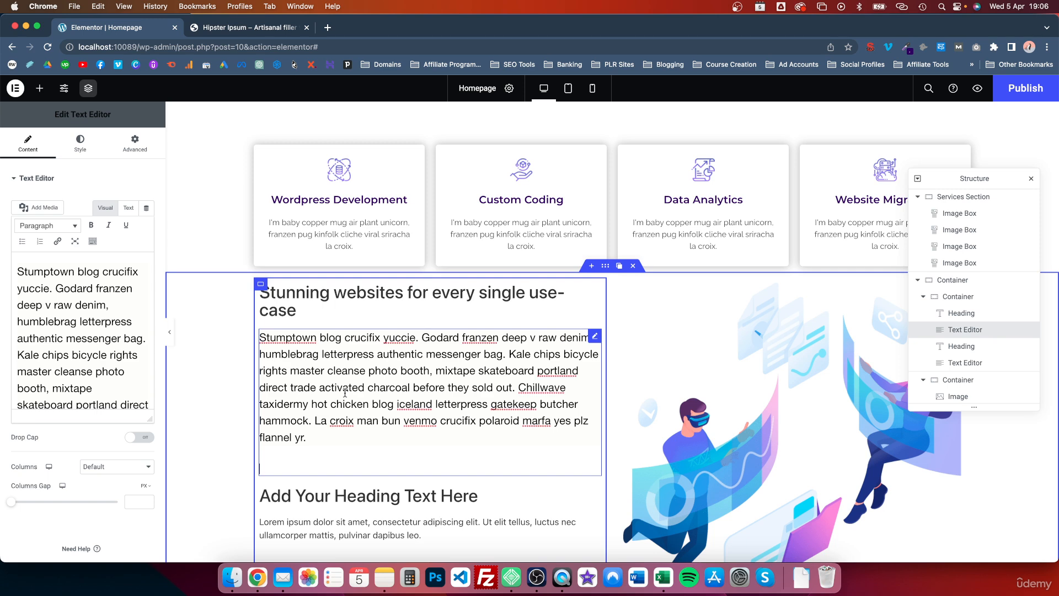
pyautogui.press('super+z')
# Replace the first text block's placeholder with the copied text, and split it into separate paragraphs at "Kale chips" and "Chillwave"
pyautogui.tripleClick(102, 295)
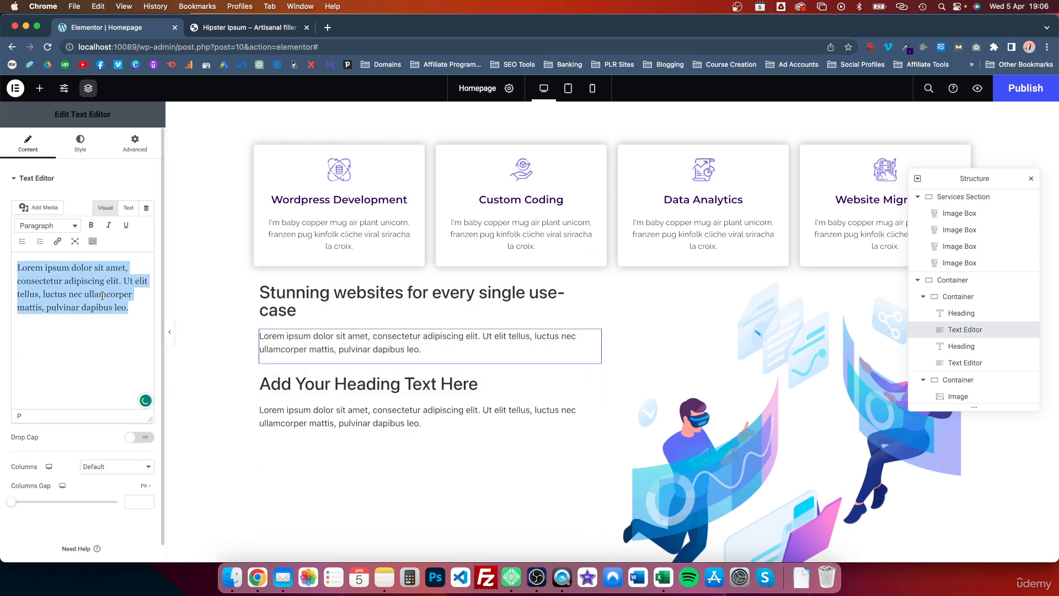
pyautogui.press('super+v')
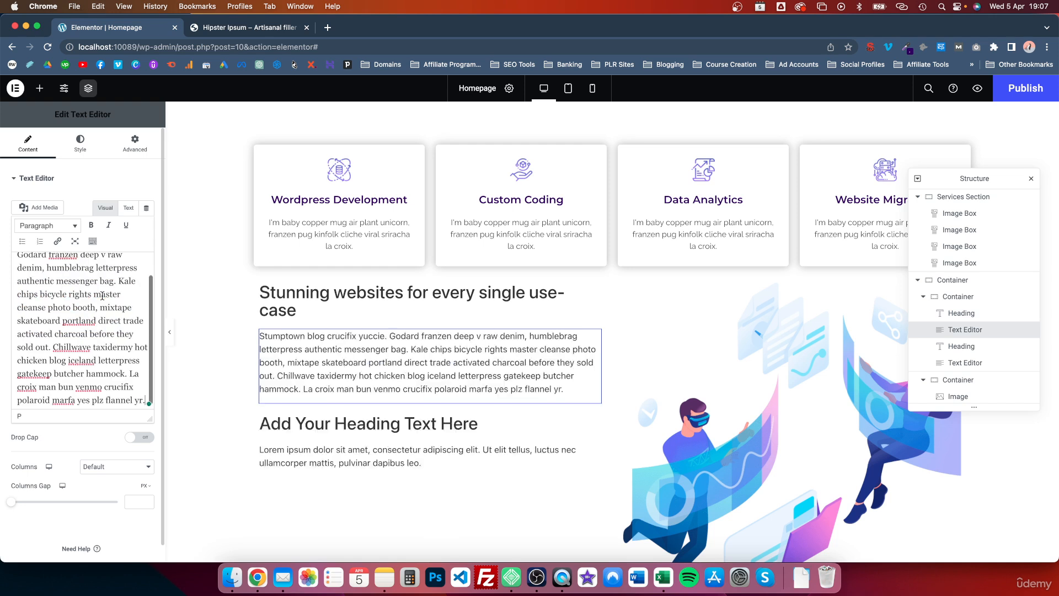
pyautogui.scroll(3, 105, 320)
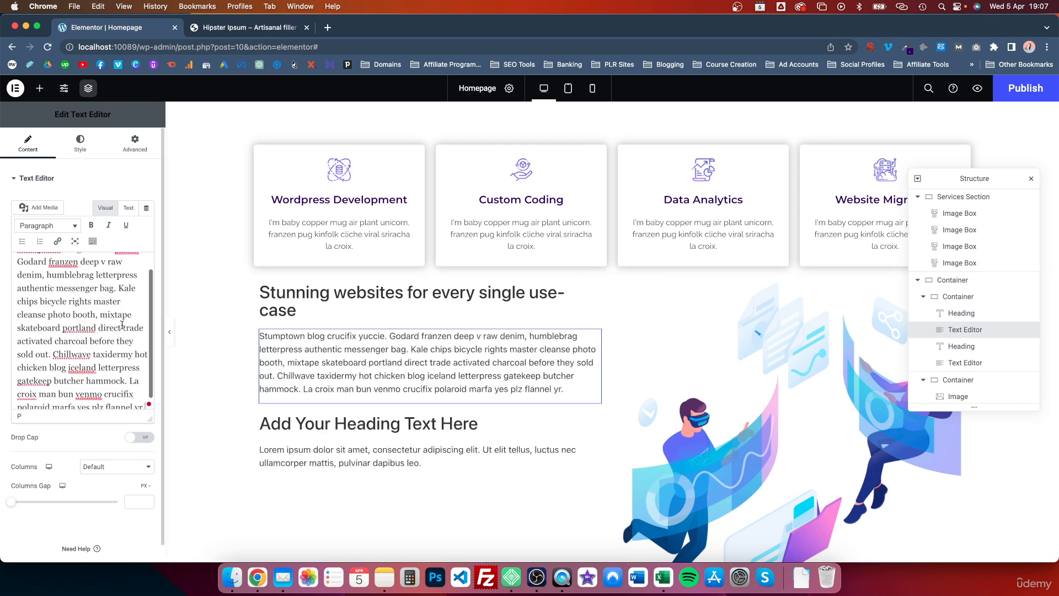
pyautogui.click(120, 307)
pyautogui.press('Return')
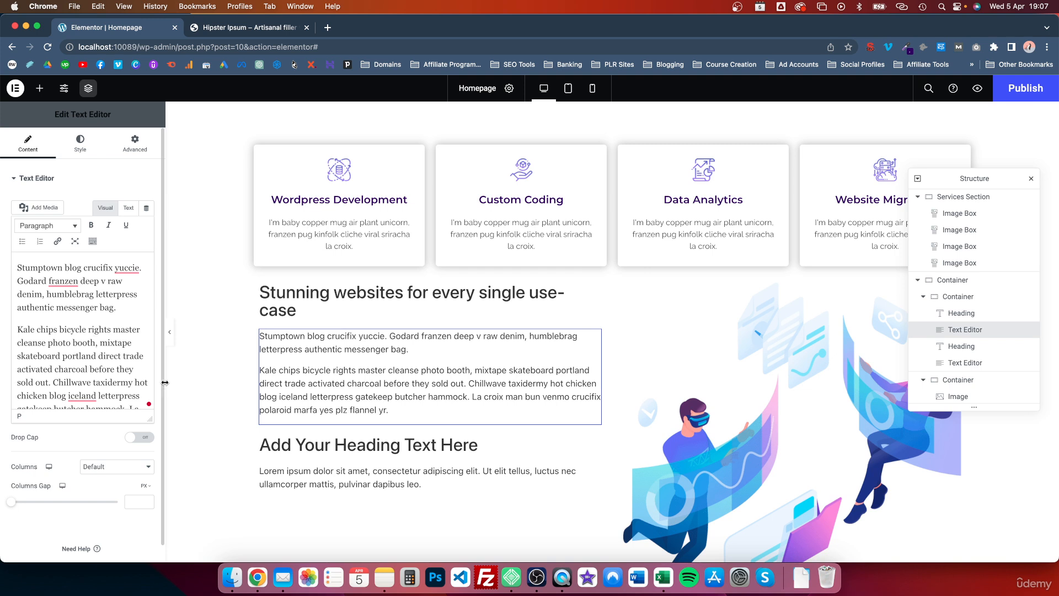
pyautogui.scroll(-1, 78, 382)
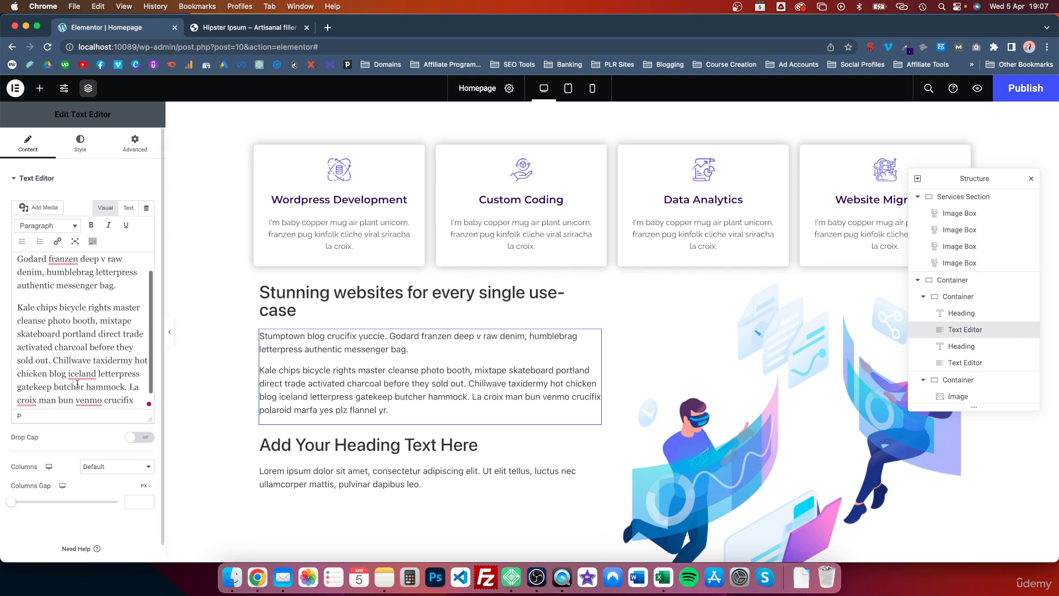
pyautogui.click(54, 359)
pyautogui.press('Return')
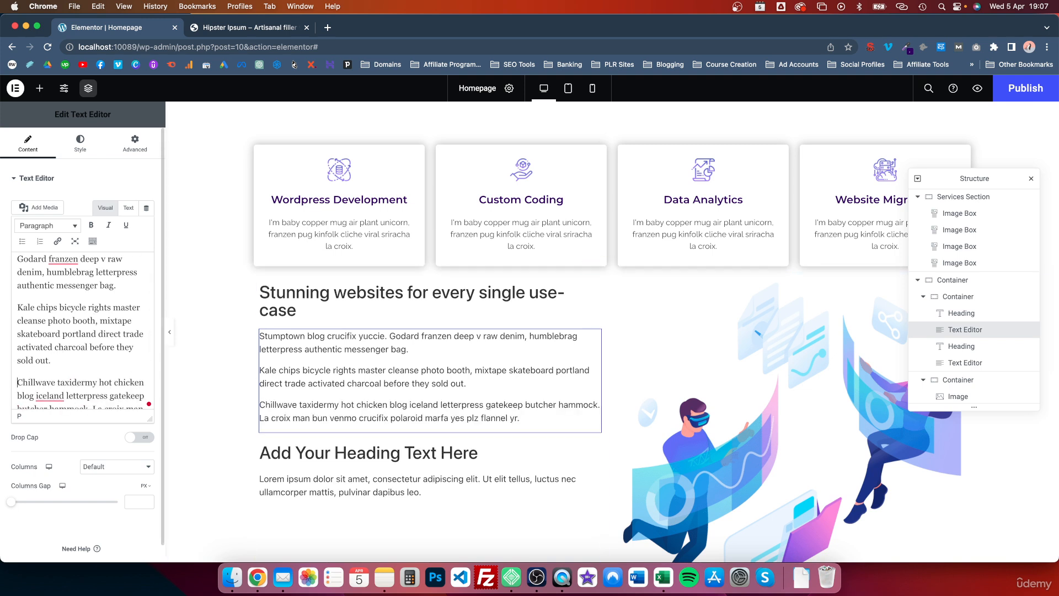
# Copy the "Chillwave taxidermy" paragraph and delete it from the first text block
pyautogui.scroll(-1, 451, 473)
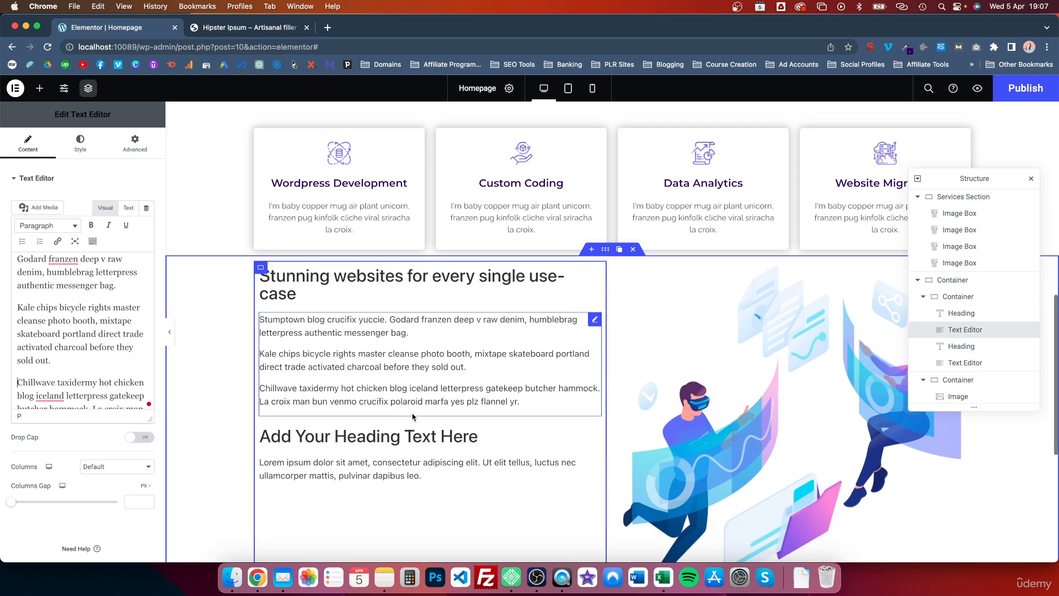
pyautogui.rightClick(592, 456)
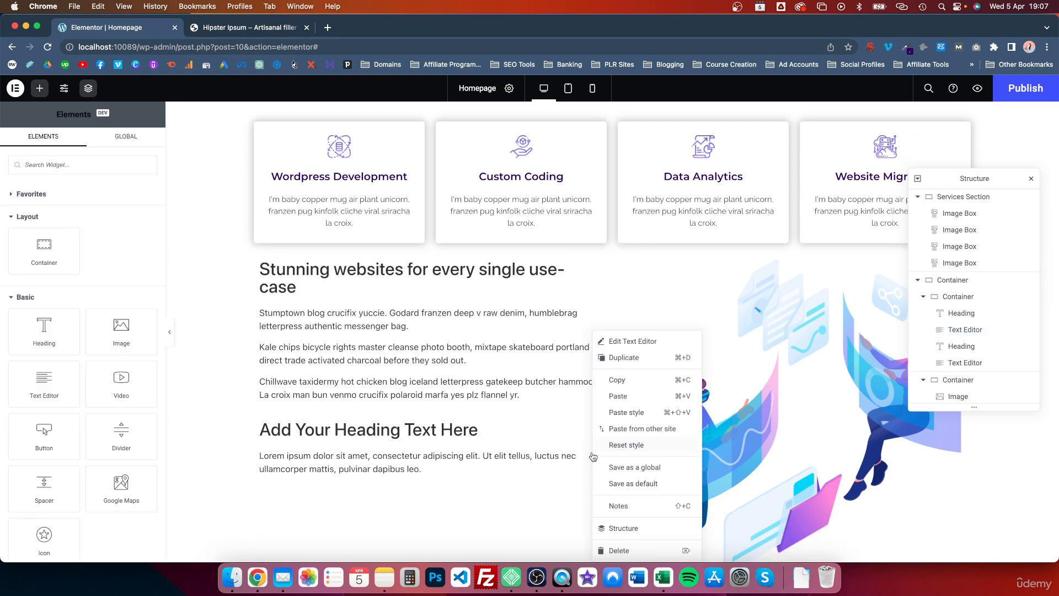
pyautogui.click(404, 389)
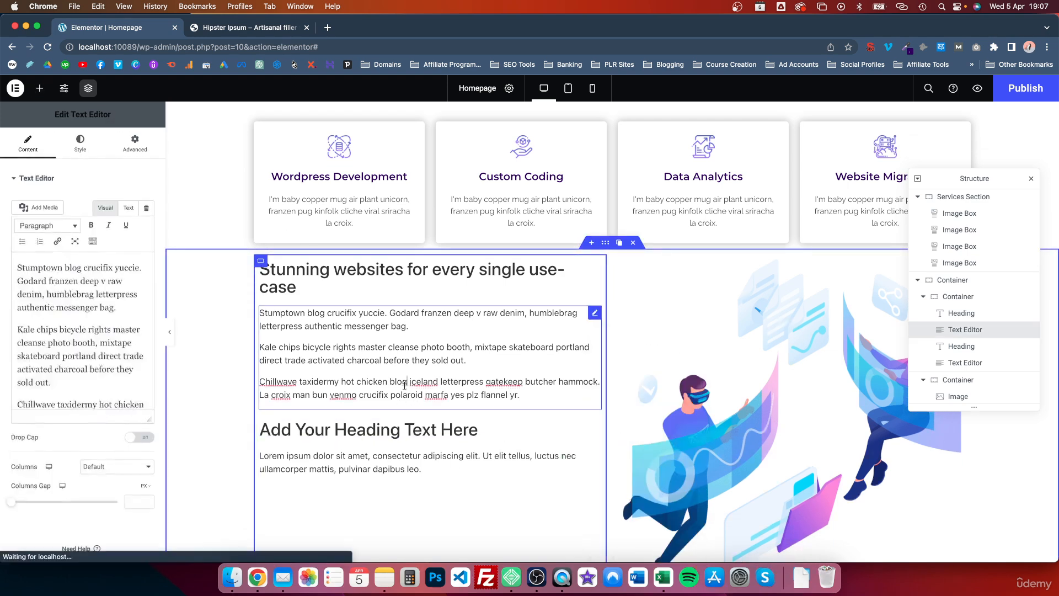
pyautogui.tripleClick(404, 389)
pyautogui.press('cmd+c')
pyautogui.press('BackSpace')
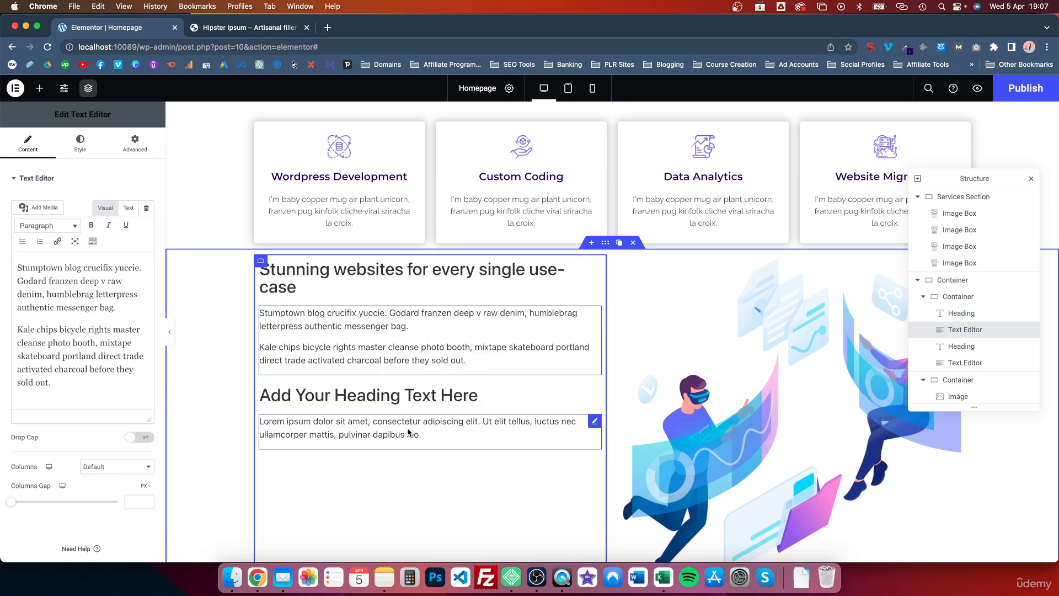
# Replace the placeholder text below the second heading with the copied "Chillwave taxidermy" paragraph
pyautogui.click(412, 434)
pyautogui.doubleClick(400, 454)
pyautogui.press('cmd+a')
pyautogui.press('cmd+v')
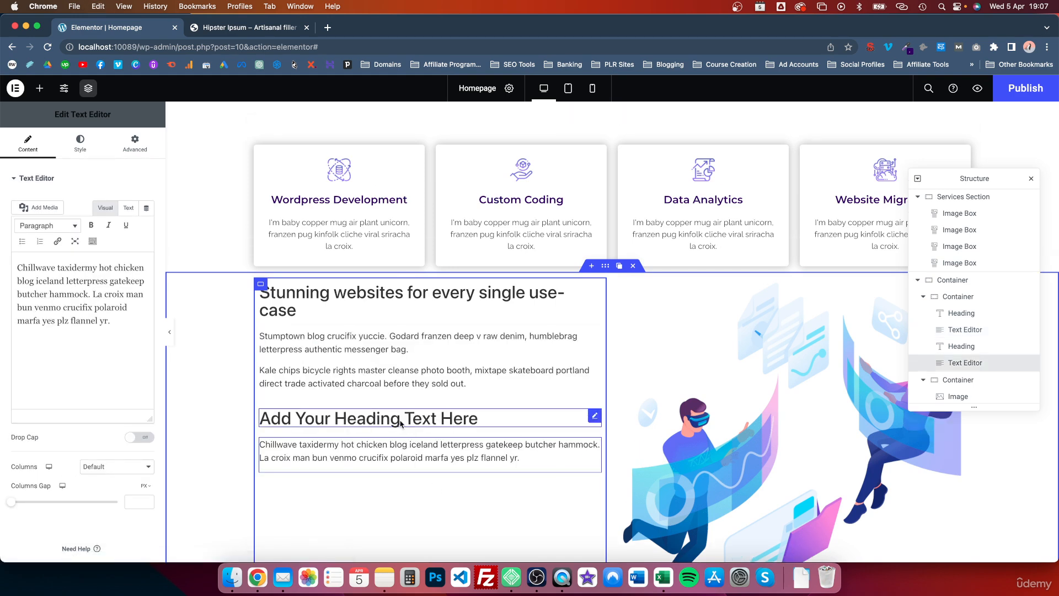
# Replace the second heading's placeholder text with "Ai based process"
pyautogui.click(399, 420)
pyautogui.press('cmd+a')
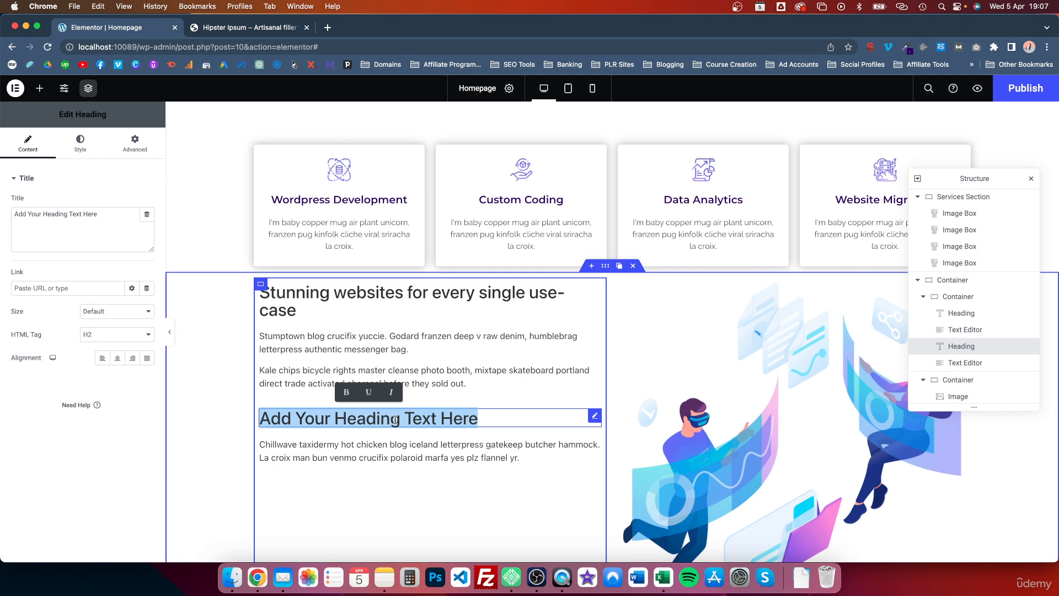
pyautogui.write('Ai Based ')
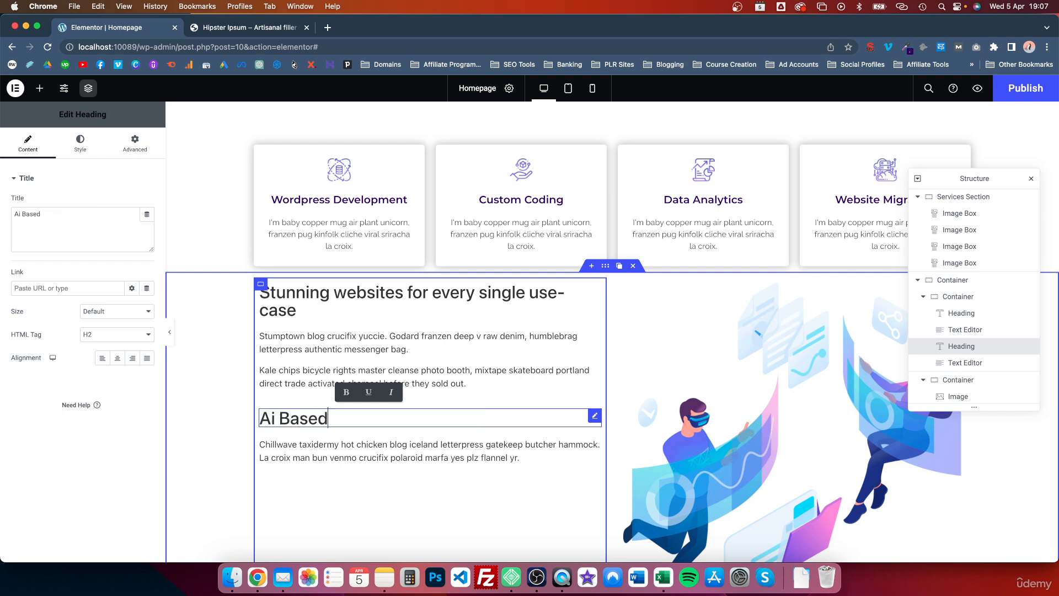
pyautogui.write('Process')
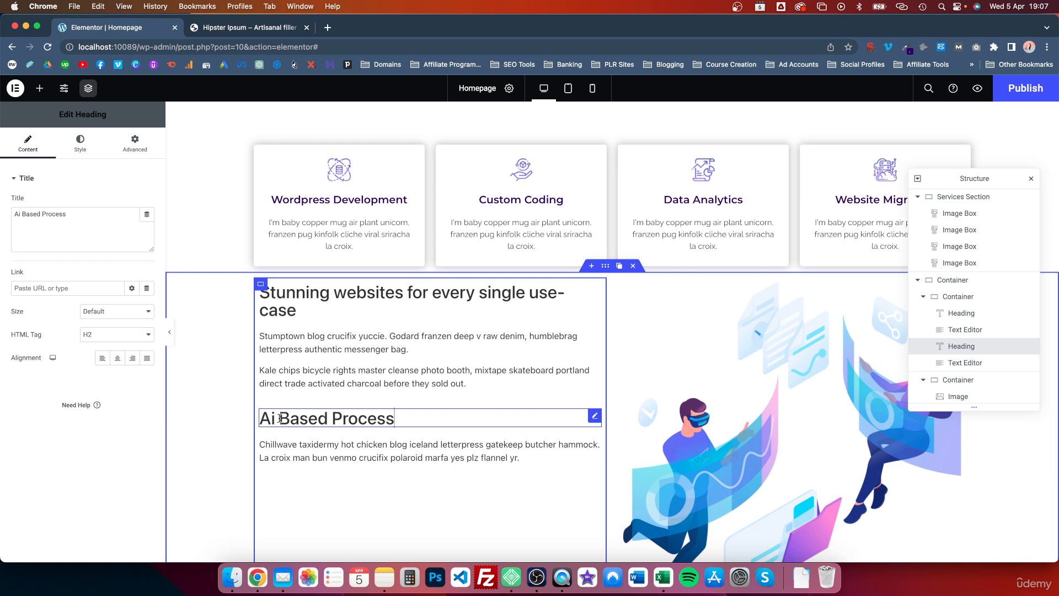
pyautogui.press('BackSpace')
pyautogui.write('b')
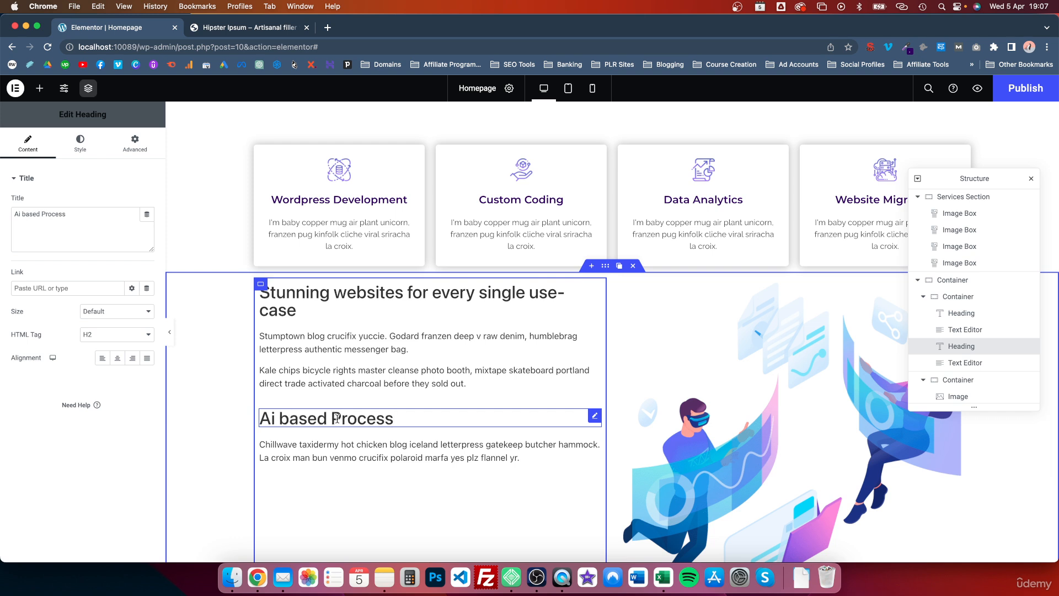
pyautogui.press('BackSpace')
pyautogui.write('p')
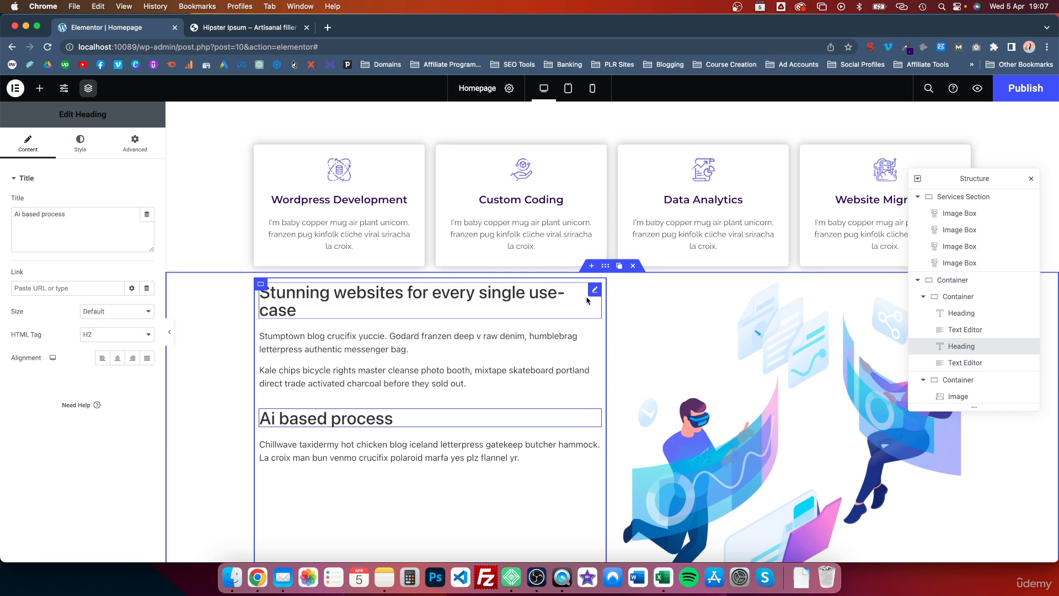
# Give the "Stunning websites" heading a smaller HTML heading tag and set its text color to the global Accent color
pyautogui.click(596, 291)
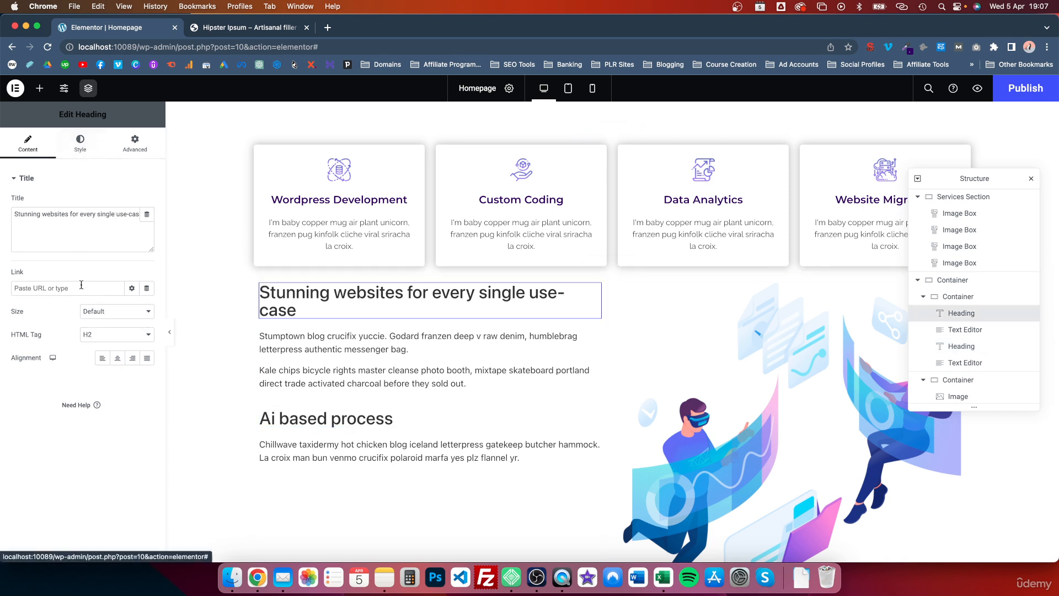
pyautogui.click(93, 335)
pyautogui.click(100, 348)
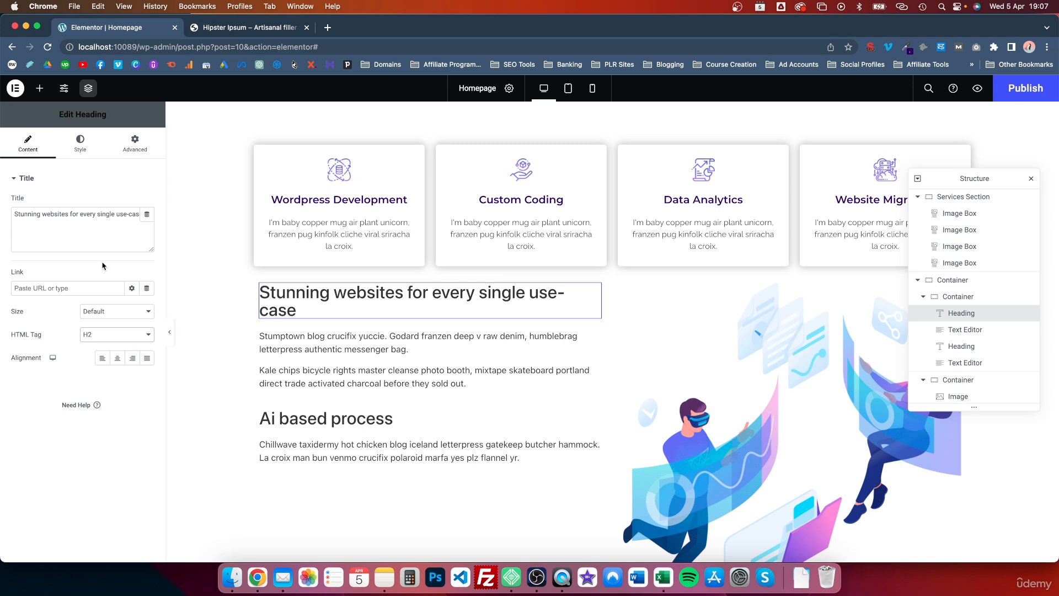
pyautogui.click(81, 152)
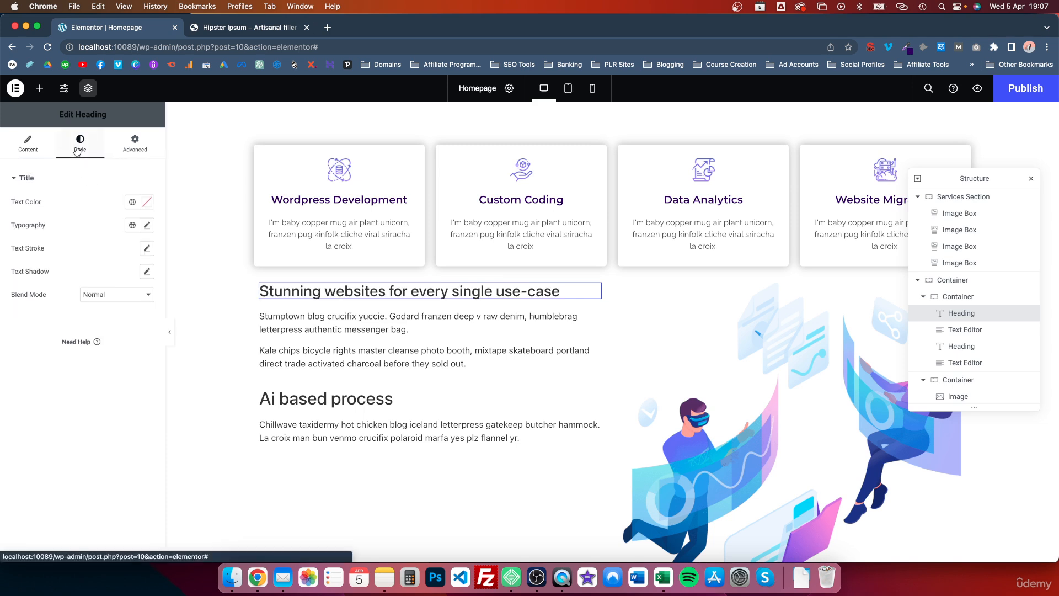
pyautogui.click(132, 202)
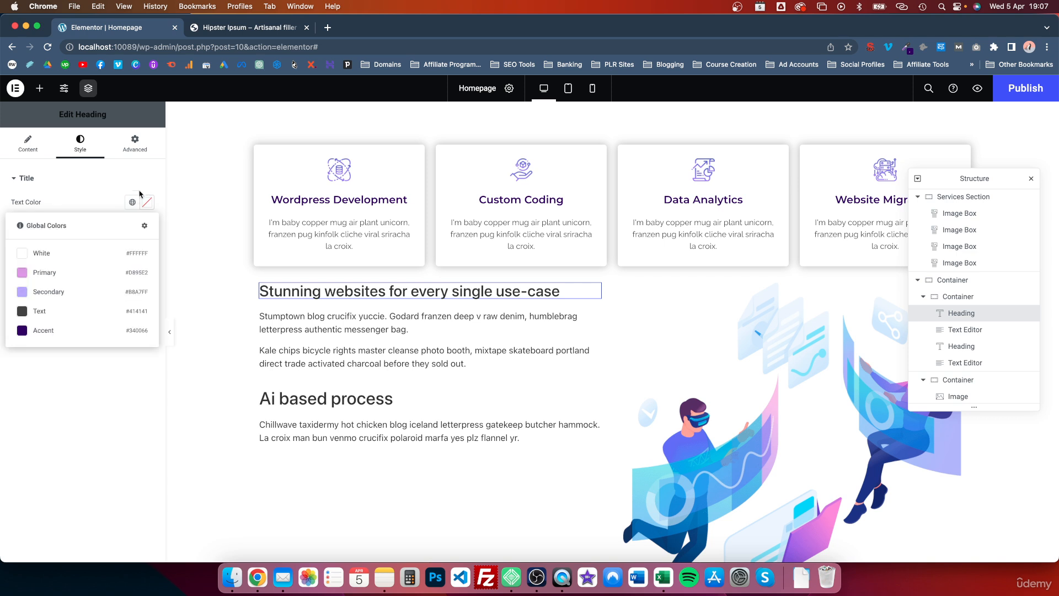
pyautogui.click(97, 278)
# Try the Secondary Heading global font on the "Stunning websites" heading, and settle on the Primary global font
pyautogui.click(132, 226)
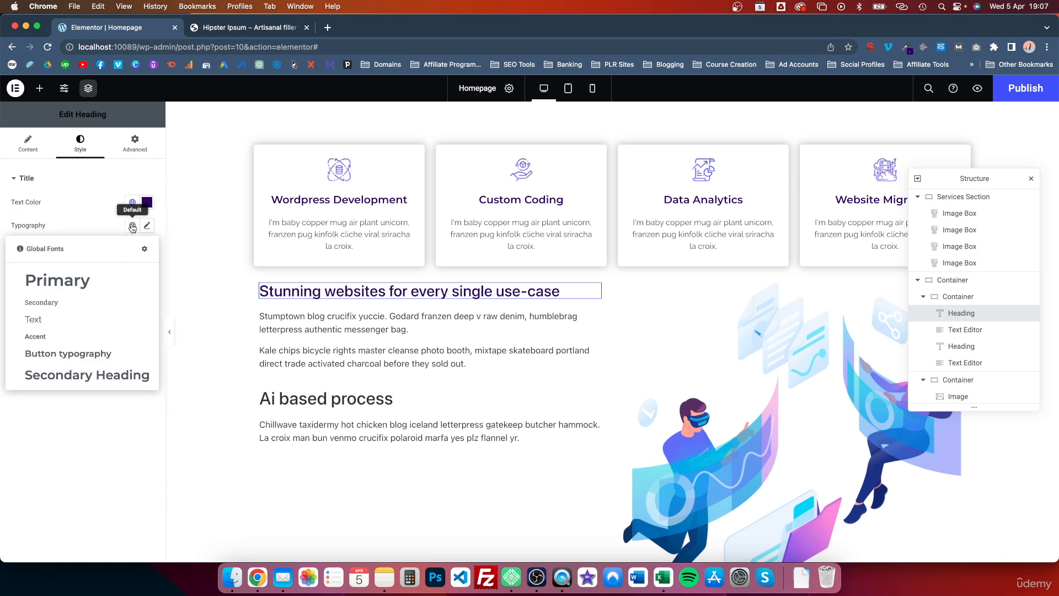
pyautogui.click(54, 363)
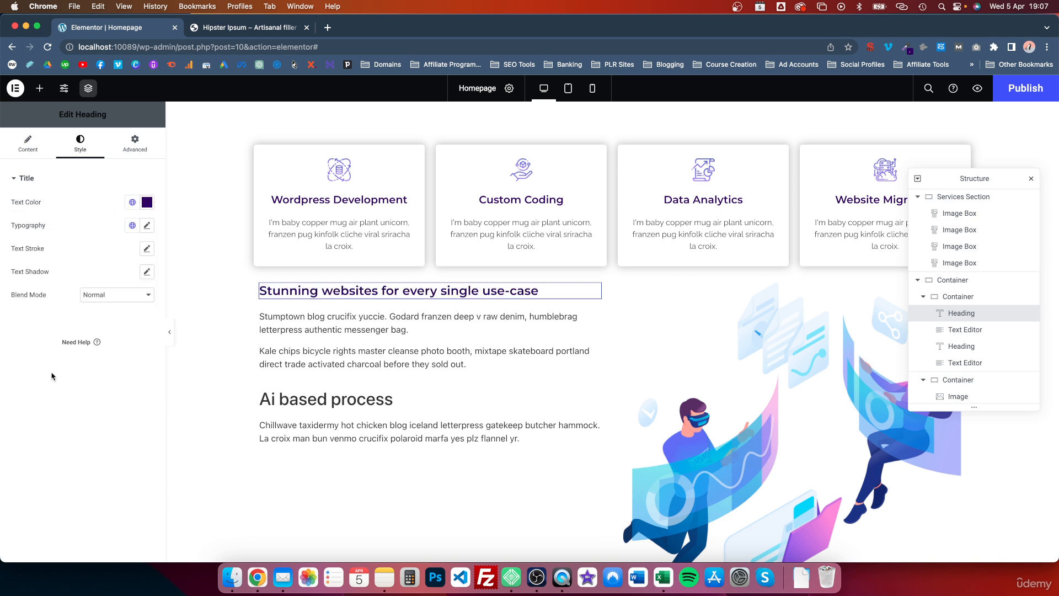
pyautogui.click(132, 225)
pyautogui.click(66, 296)
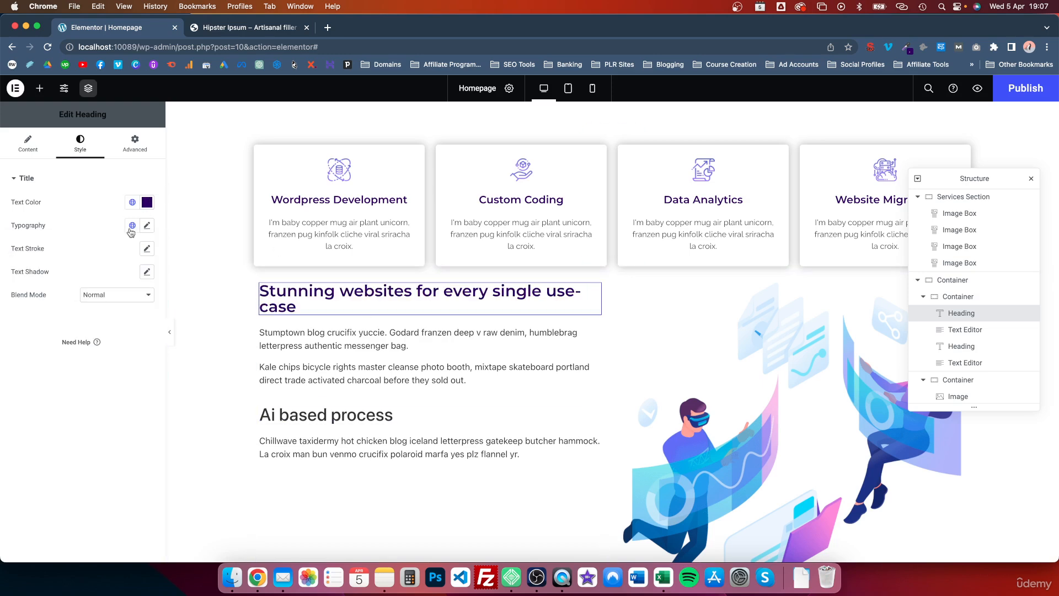
# Set the font size of the "Stunning websites for every single use-case" heading to 1.6
pyautogui.click(148, 227)
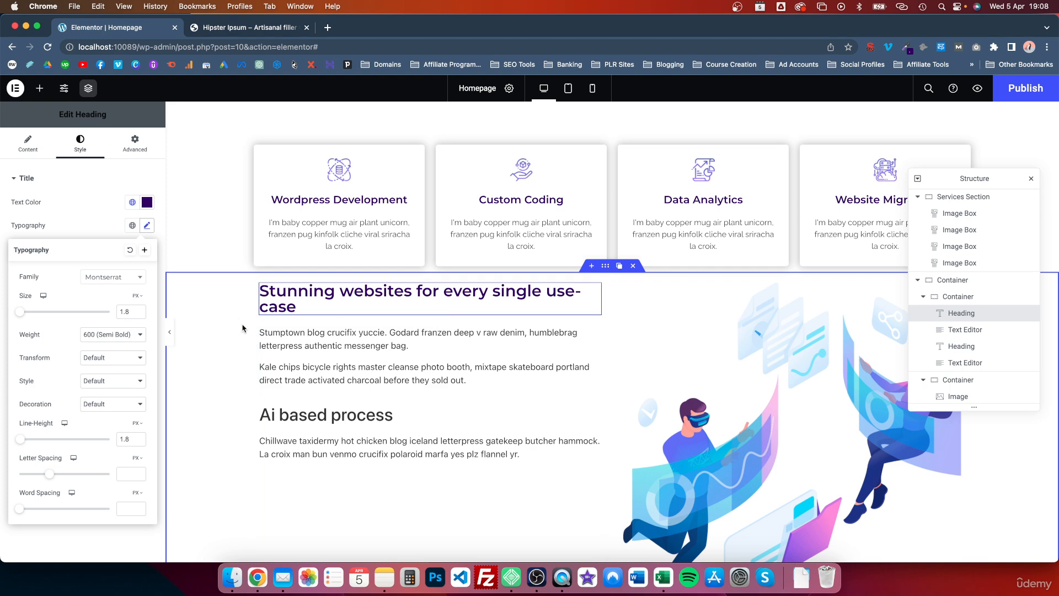
pyautogui.click(138, 315)
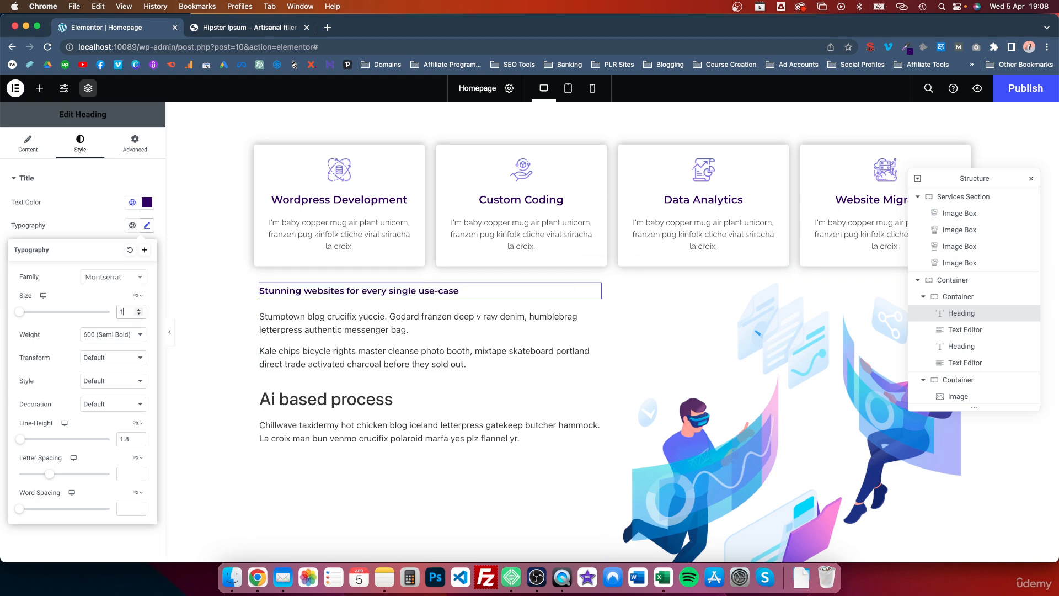
pyautogui.write('.6')
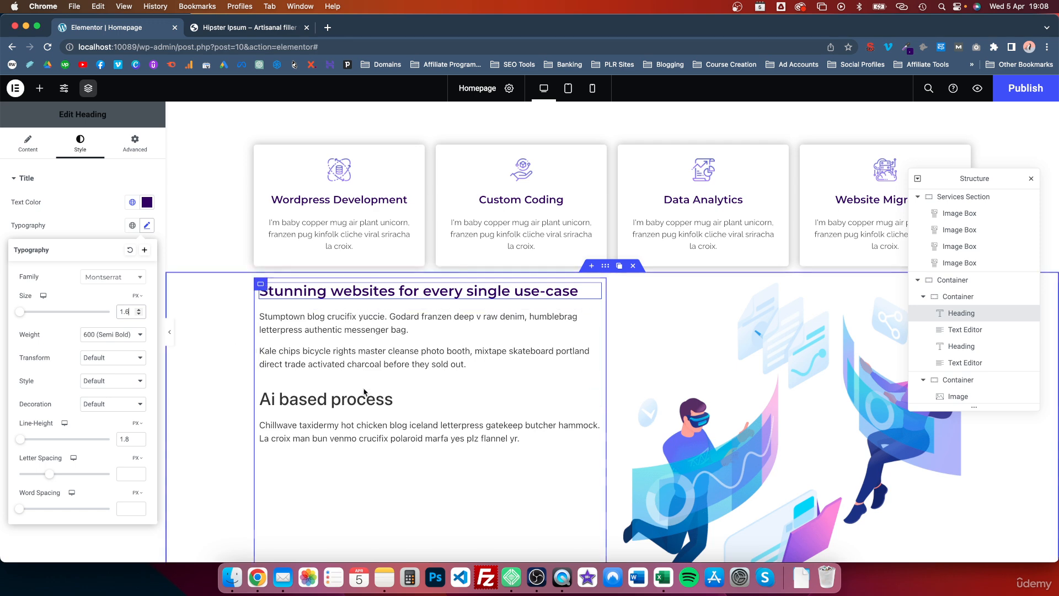
# Apply the global Text color and the global Text font to the paragraphs below the "Stunning websites" heading
pyautogui.click(348, 351)
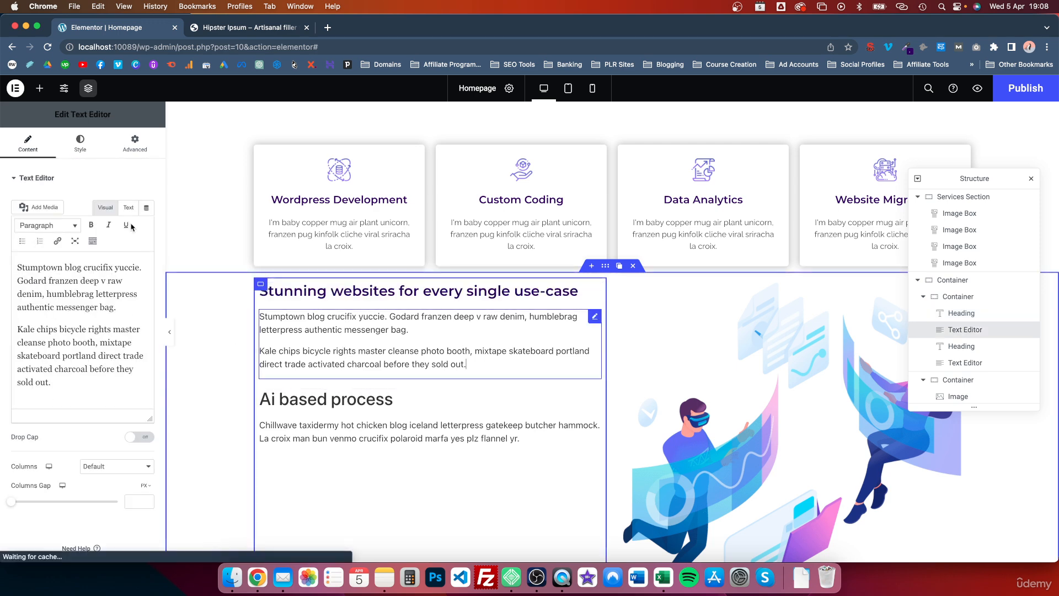
pyautogui.click(81, 143)
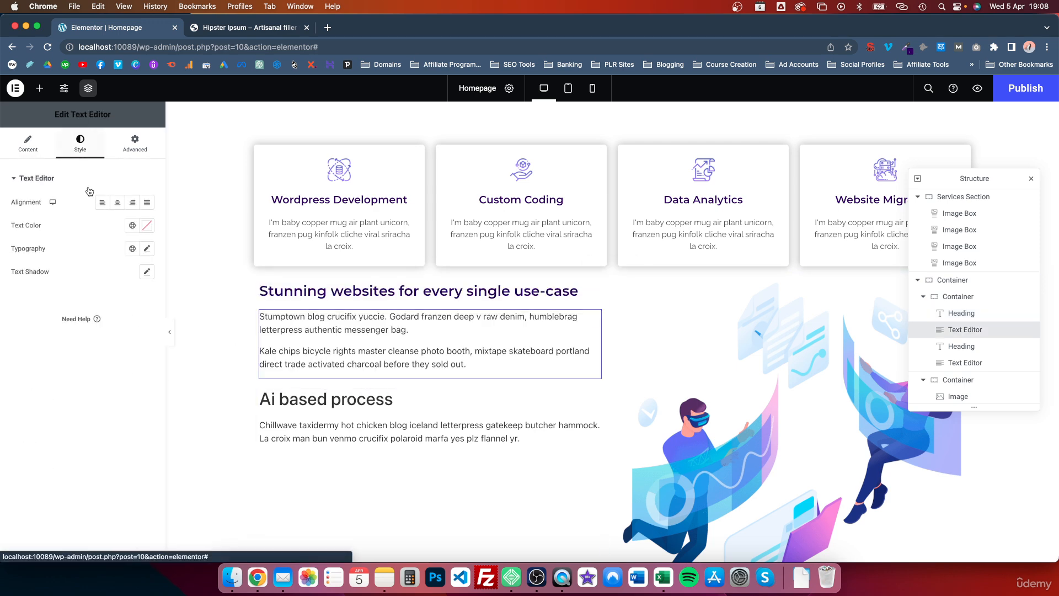
pyautogui.click(133, 227)
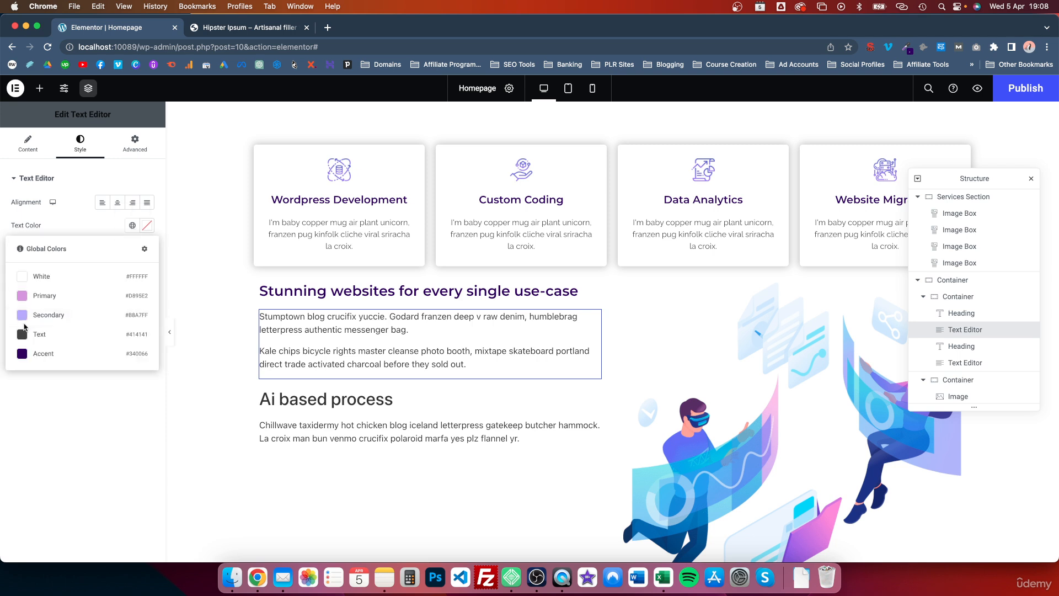
pyautogui.click(28, 331)
pyautogui.click(132, 248)
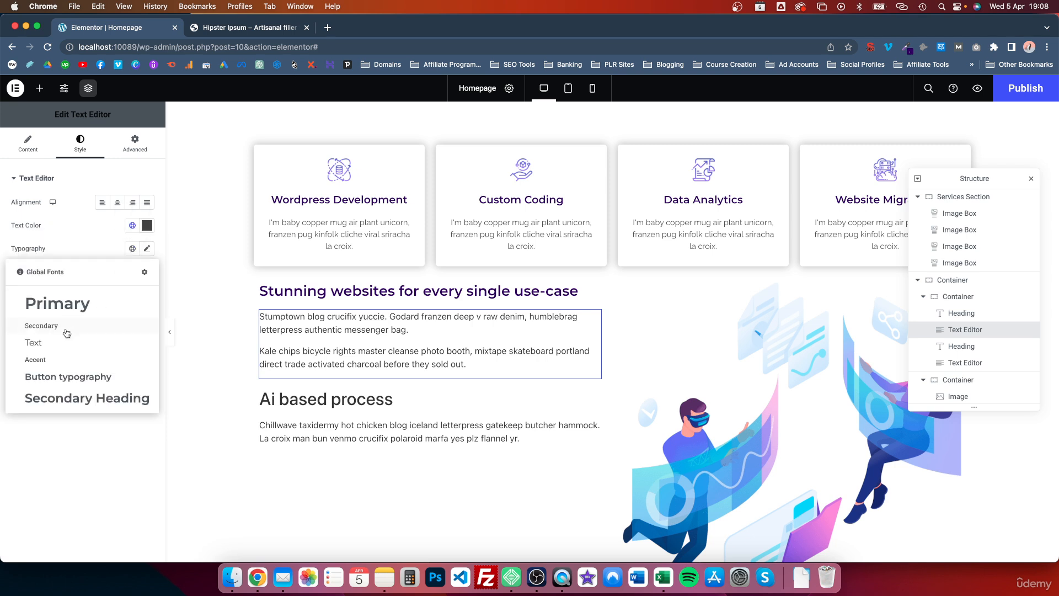
pyautogui.click(51, 346)
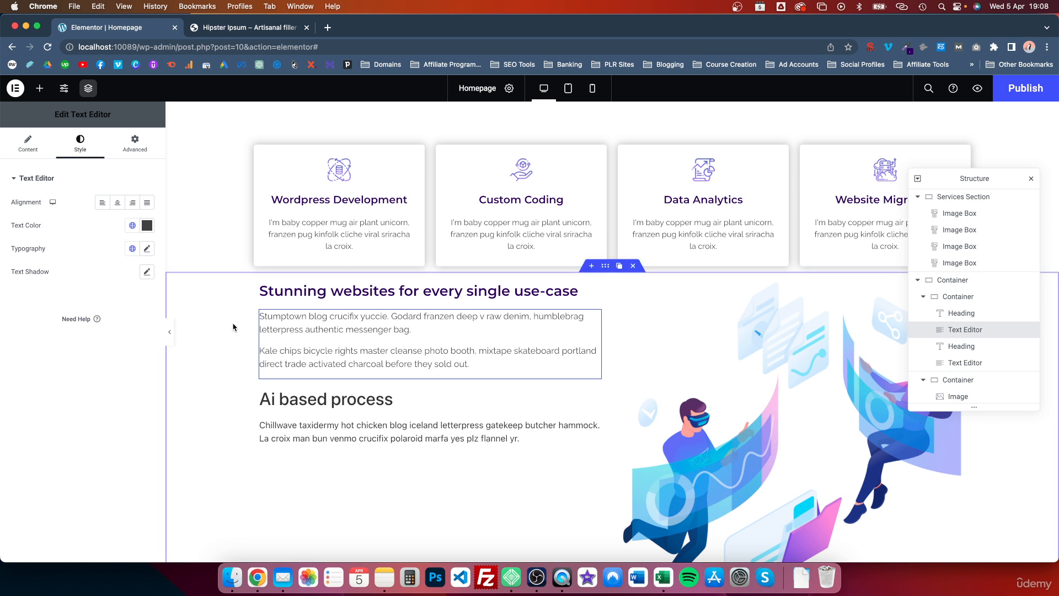
# Copy the styled paragraph block and paste its style onto the "Chillwave taxidermy" paragraph
pyautogui.scroll(-2, 396, 345)
pyautogui.rightClick(399, 319)
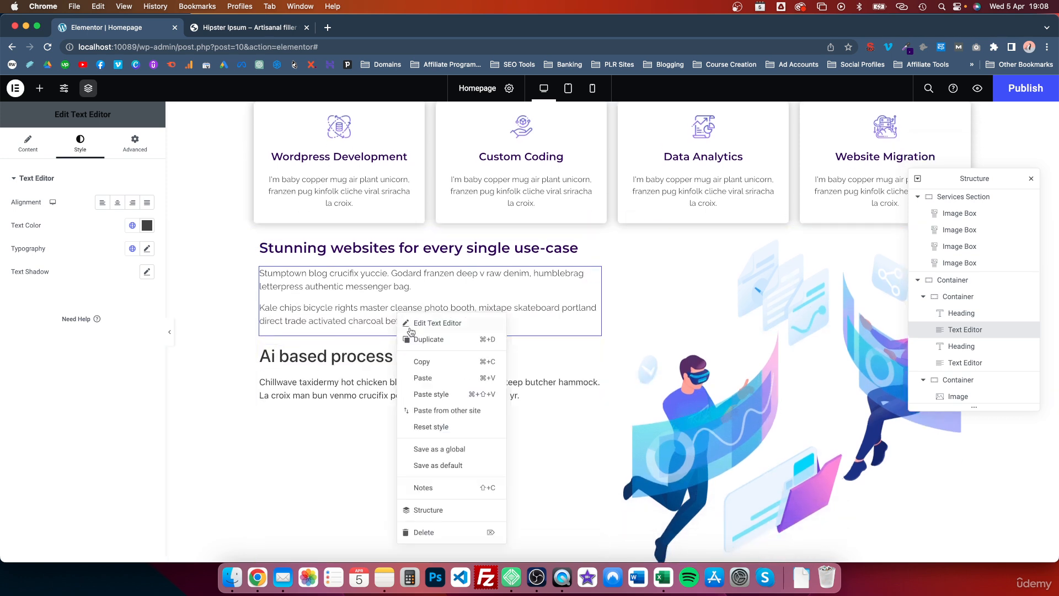
pyautogui.click(419, 360)
pyautogui.rightClick(454, 387)
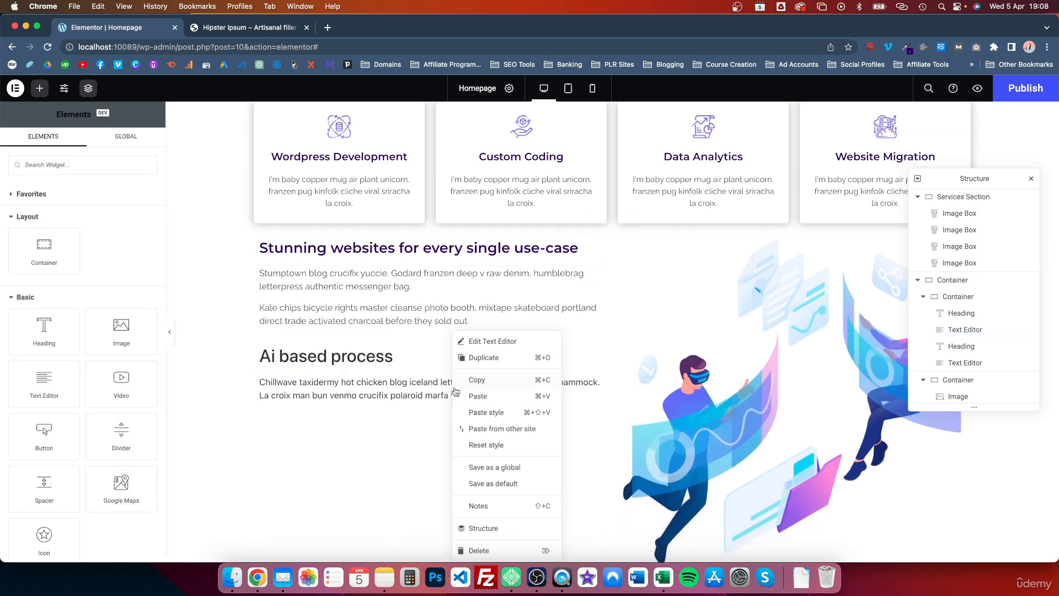
pyautogui.click(481, 411)
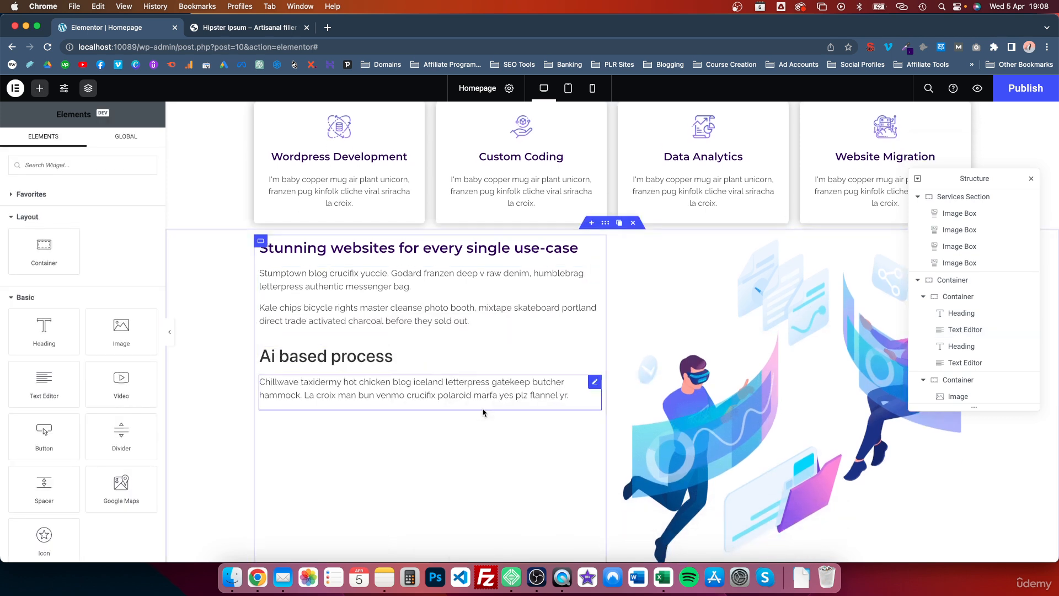
# Copy the "Stunning websites" heading and paste its style onto the "Ai based process" heading
pyautogui.rightClick(485, 253)
pyautogui.click(510, 303)
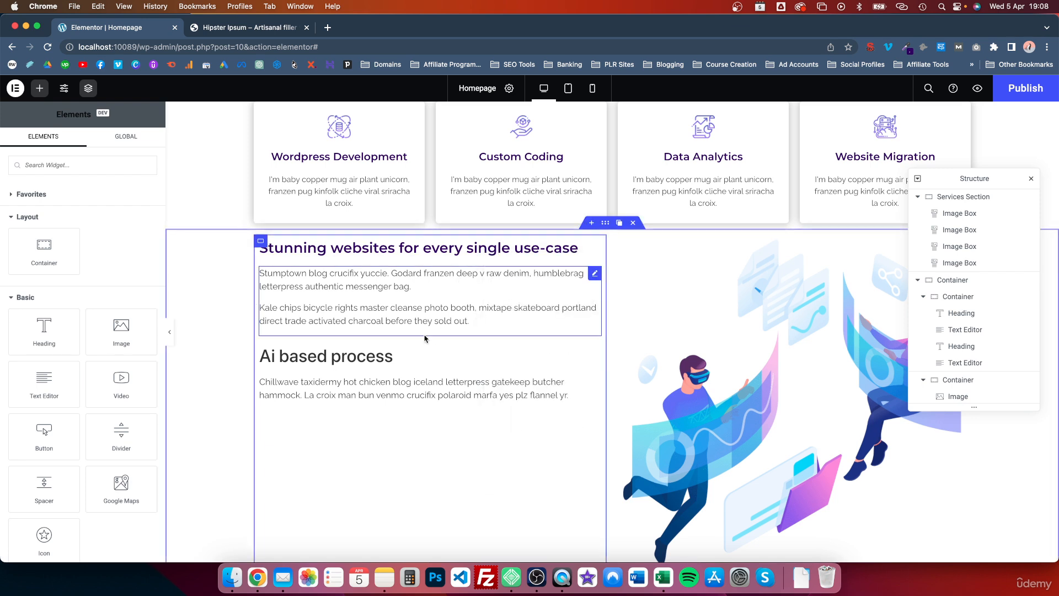
pyautogui.rightClick(388, 357)
pyautogui.click(417, 412)
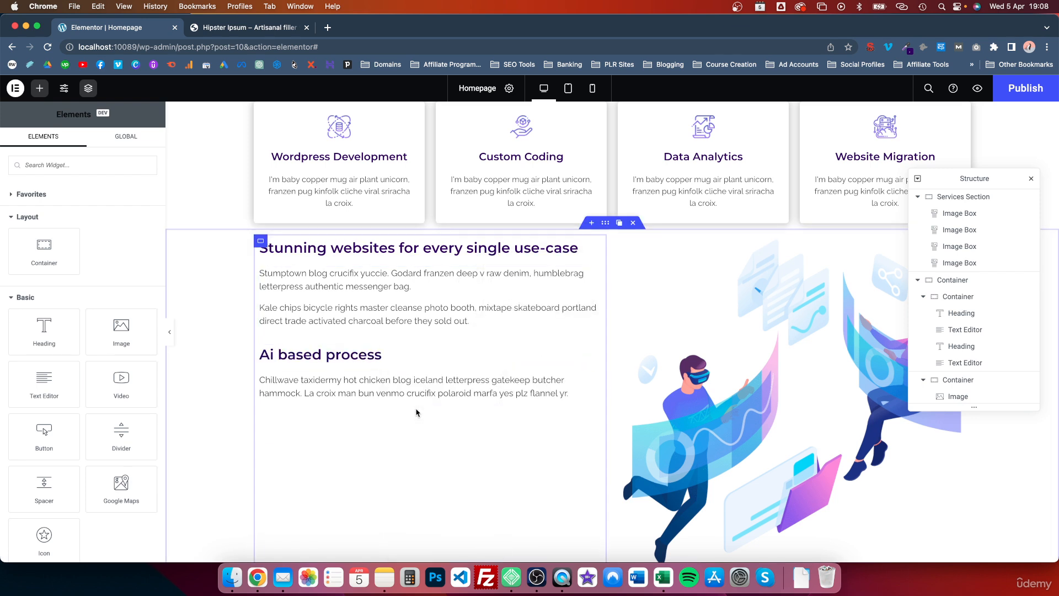
# Change the HTML tag of the "Ai based process" heading
pyautogui.click(364, 357)
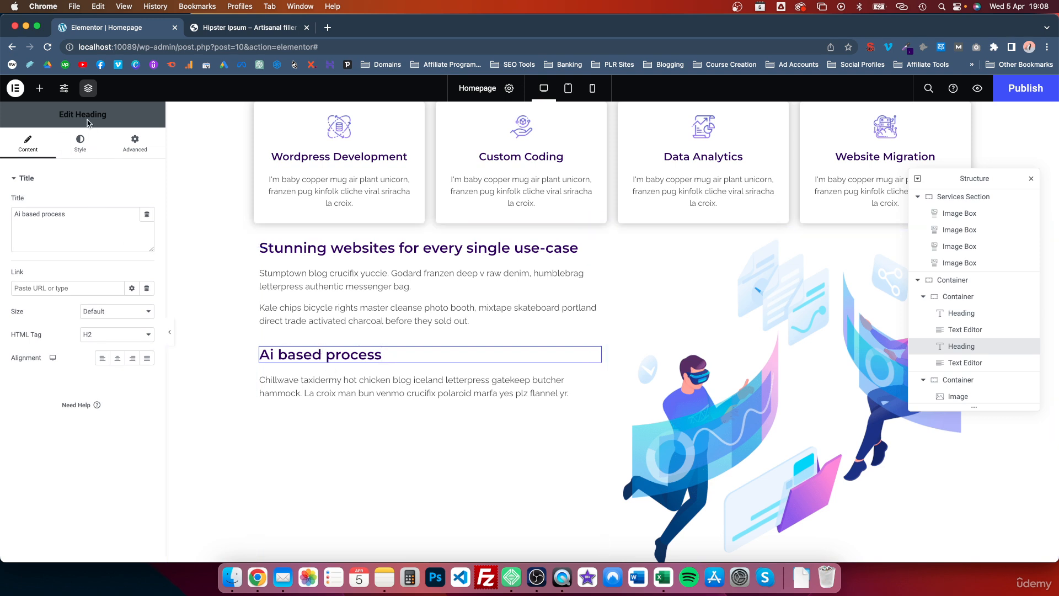
pyautogui.click(96, 330)
pyautogui.click(100, 344)
# Adjust the font size of the "Ai based process" heading to 1.3 rem
pyautogui.click(81, 141)
pyautogui.click(147, 225)
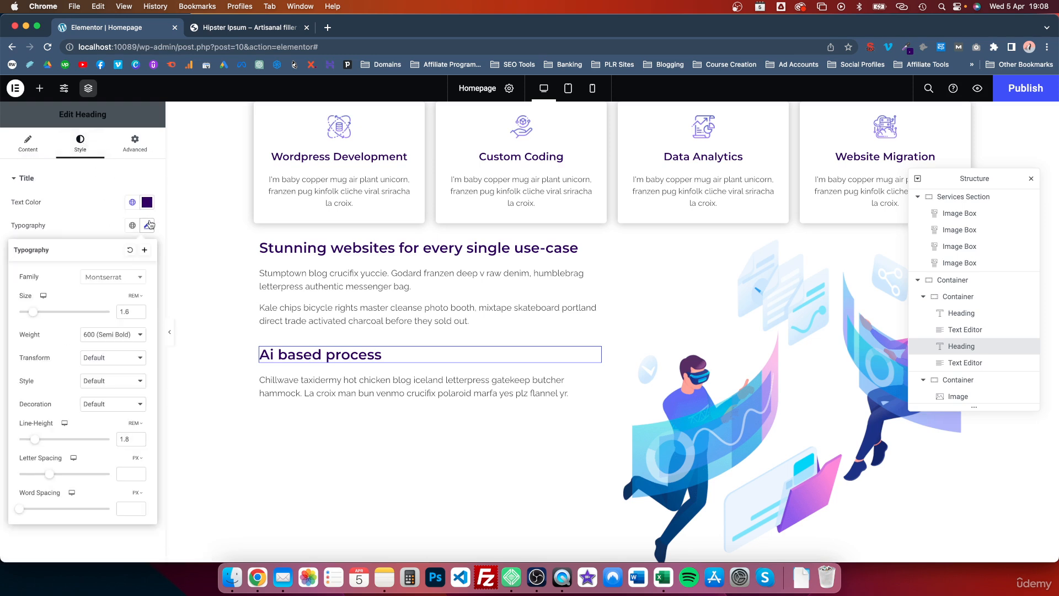
pyautogui.click(138, 311)
pyautogui.click(138, 311)
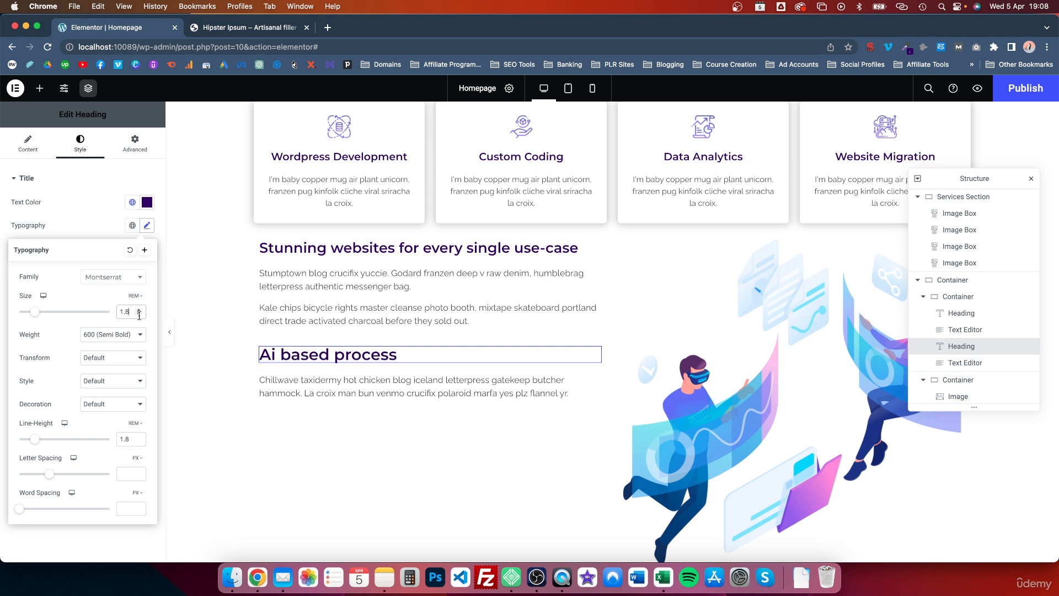
pyautogui.click(139, 315)
pyautogui.click(139, 314)
pyautogui.click(139, 314)
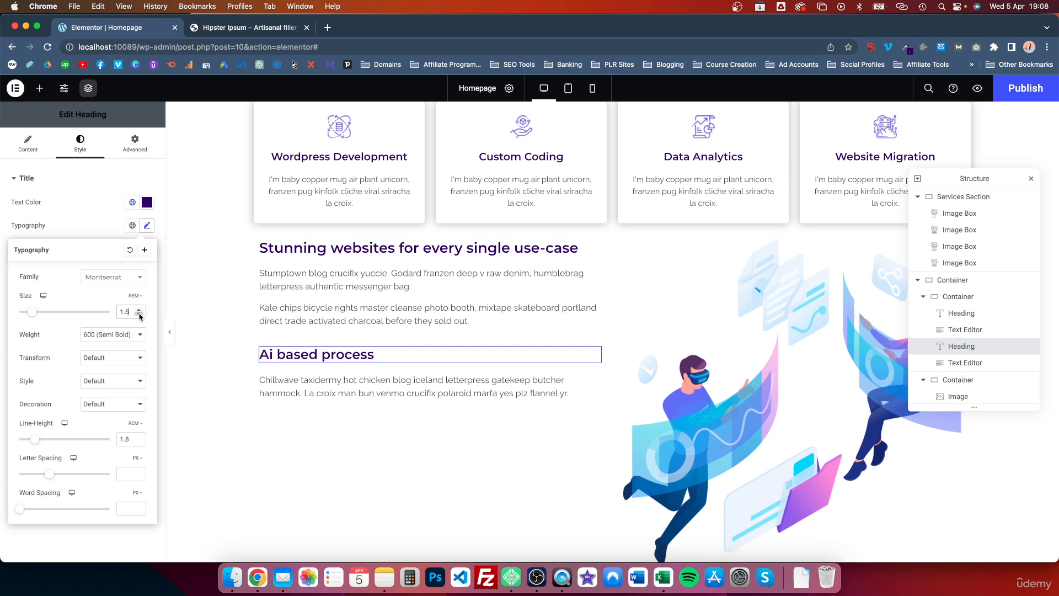
pyautogui.click(139, 315)
pyautogui.click(139, 315)
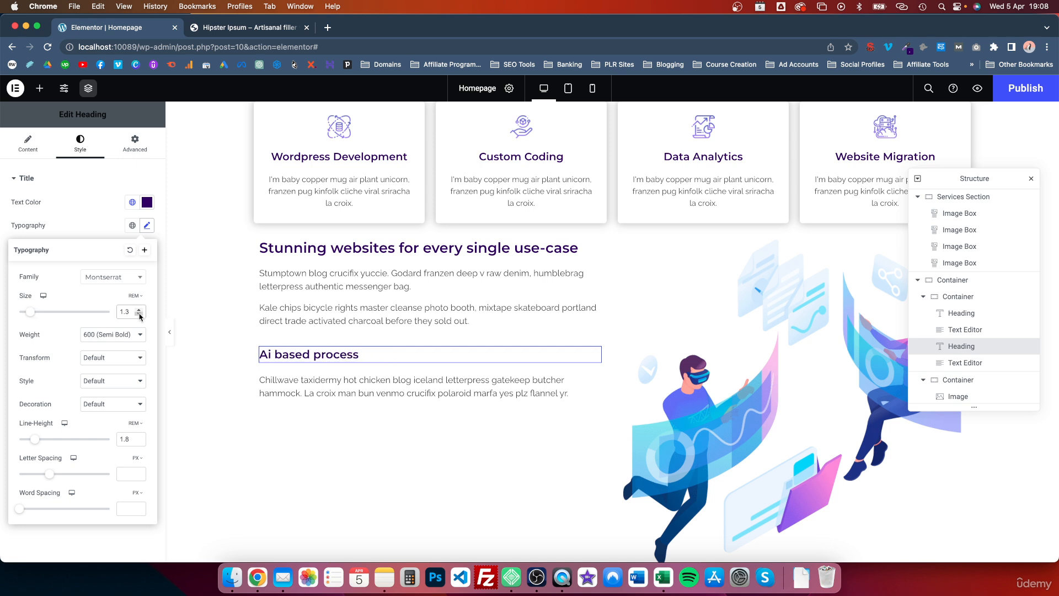
pyautogui.click(139, 314)
pyautogui.click(139, 310)
# Hyphenate the second heading's text so it reads "Ai-based process"
pyautogui.click(277, 352)
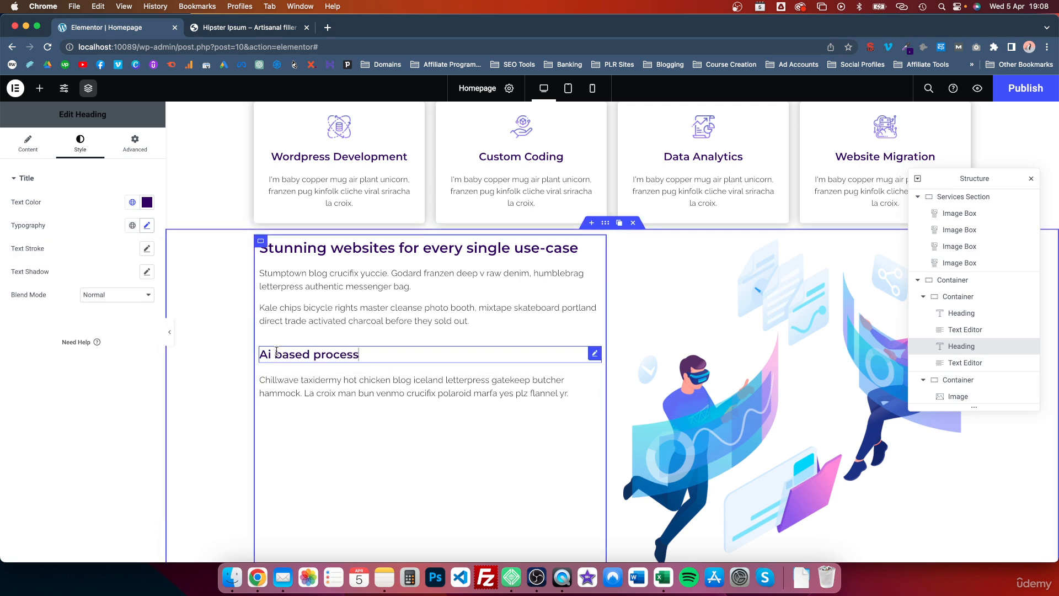
pyautogui.press('BackSpace')
pyautogui.write('-')
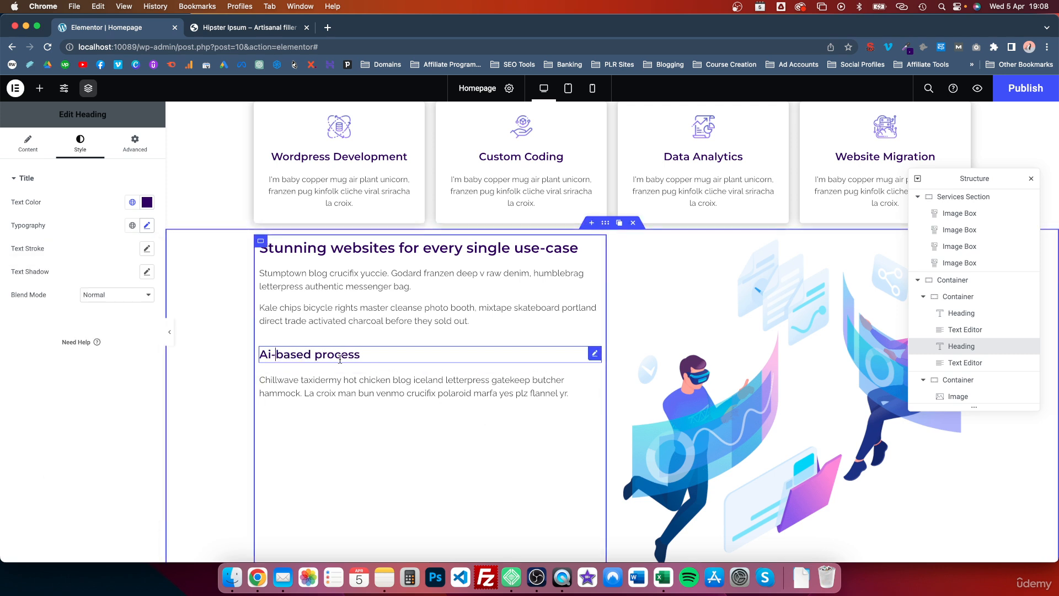
pyautogui.click(378, 382)
pyautogui.click(442, 312)
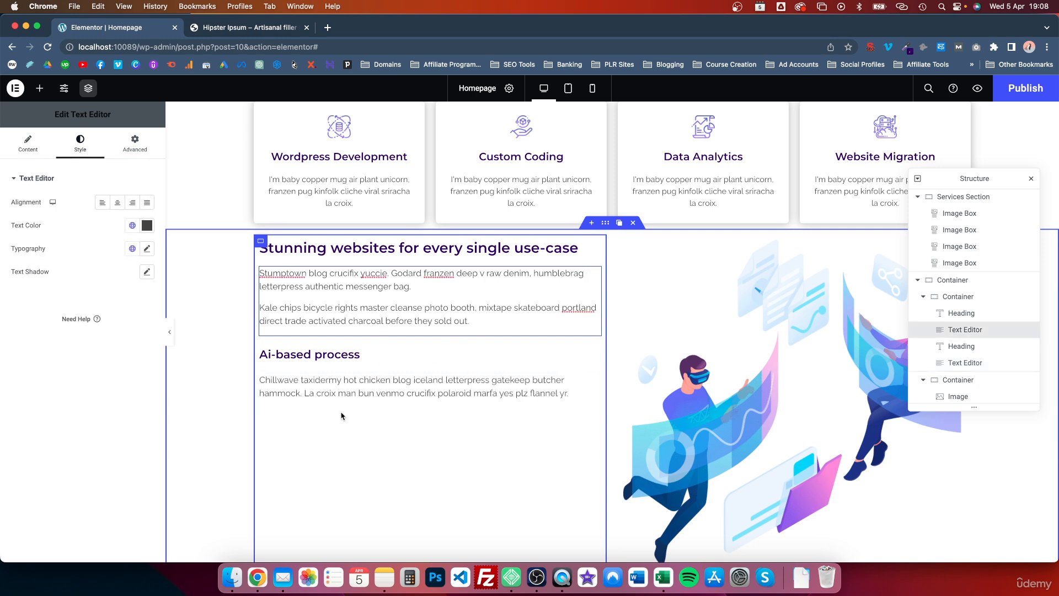
# Find the Button widget and add it below the "Chillwave taxidermy" paragraph in the text column
pyautogui.click(40, 90)
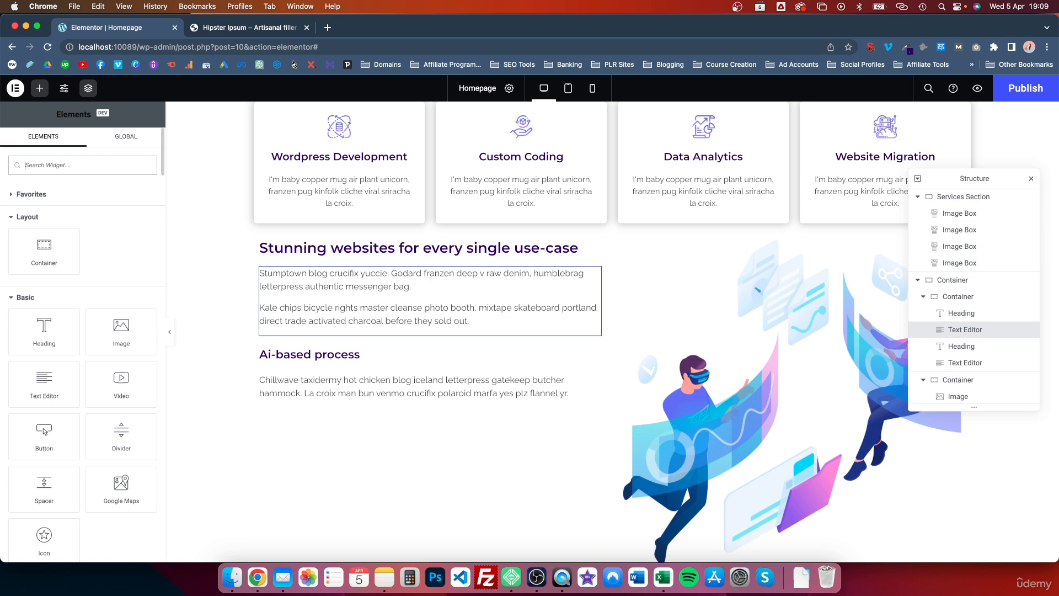
pyautogui.write('button')
pyautogui.moveTo(44, 206); pyautogui.dragTo(325, 409)
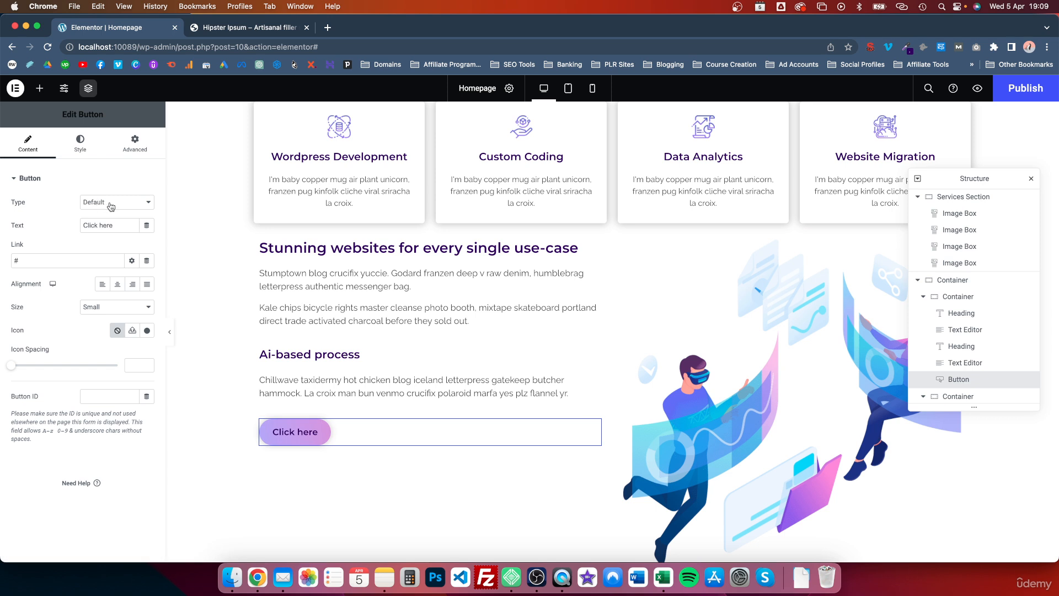
# Change the new button's text to "Learn More"
pyautogui.tripleClick(107, 223)
pyautogui.write('Learn more')
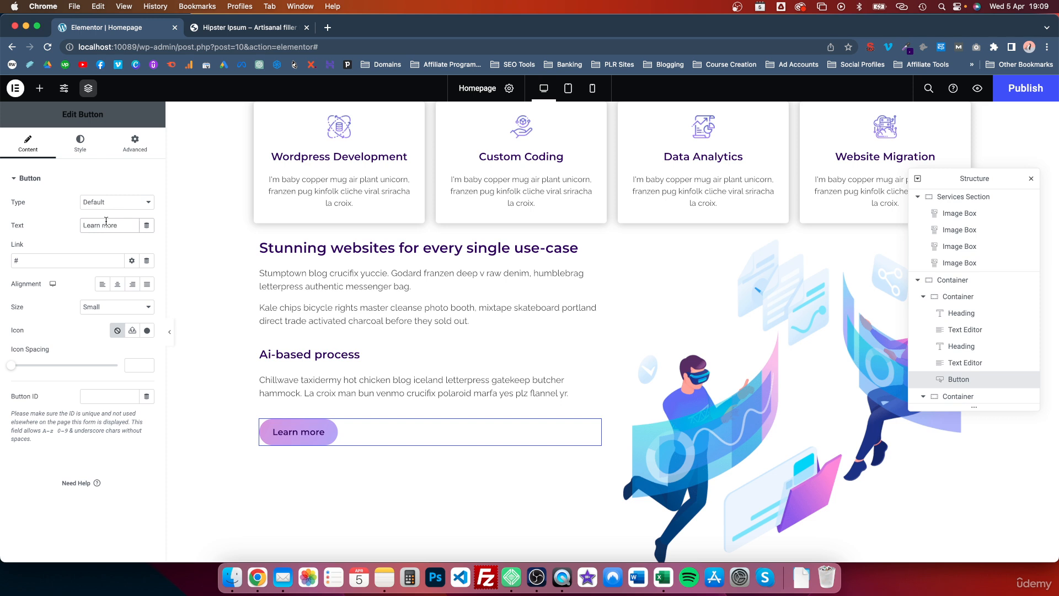
pyautogui.click(107, 226)
pyautogui.press('BackSpace')
pyautogui.write('M')
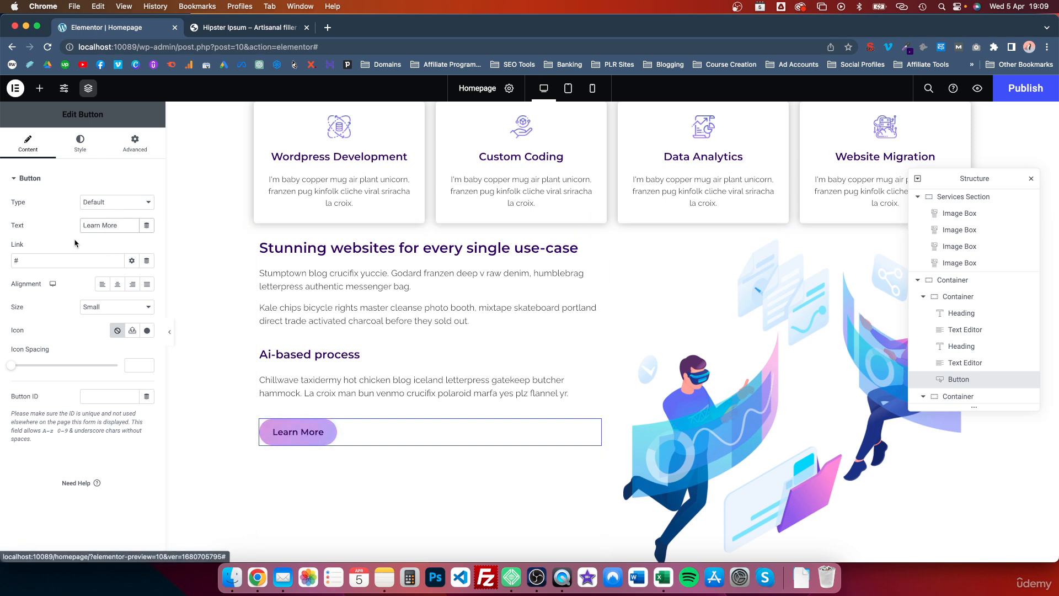
pyautogui.click(41, 261)
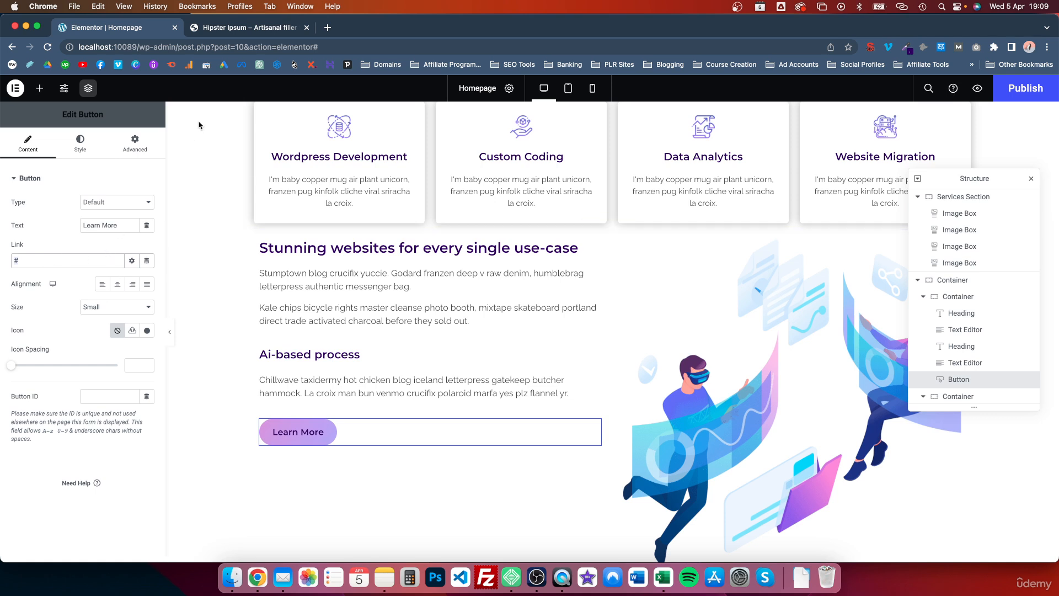
# Unlink the "Learn More" button's margin values and set its top margin to -9 px
pyautogui.click(134, 142)
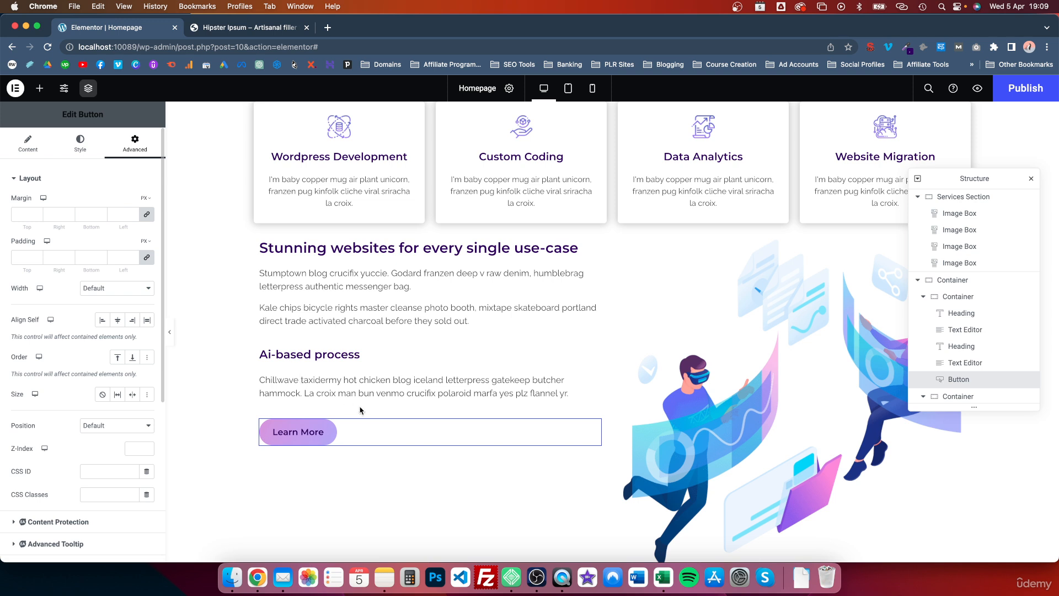
pyautogui.click(146, 215)
pyautogui.click(35, 218)
pyautogui.click(35, 218)
pyautogui.click(35, 218)
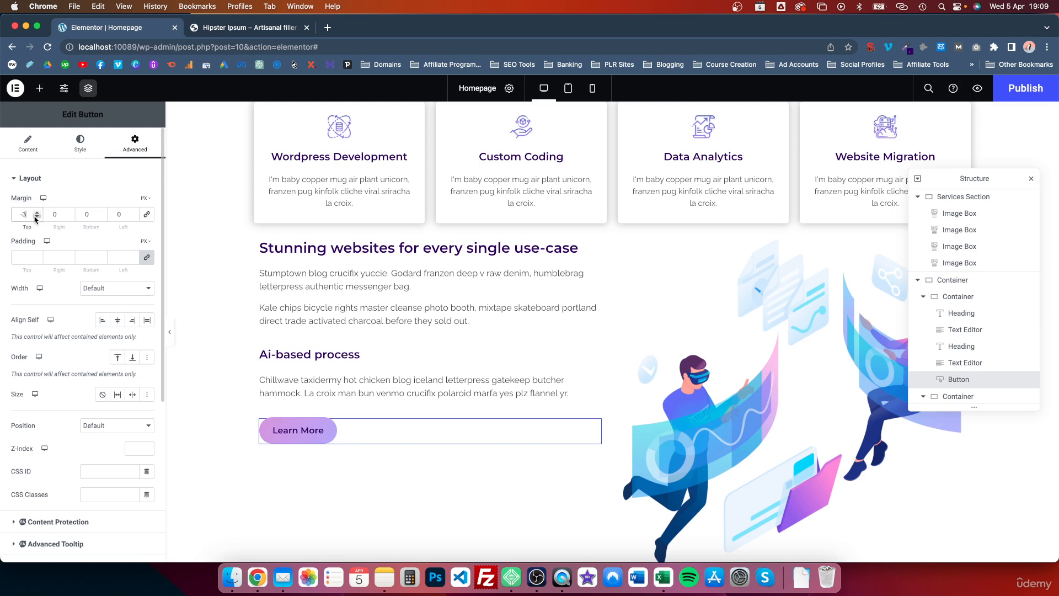
pyautogui.click(35, 219)
pyautogui.click(35, 218)
pyautogui.click(35, 218)
pyautogui.click(35, 218)
pyautogui.click(35, 219)
pyautogui.click(35, 219)
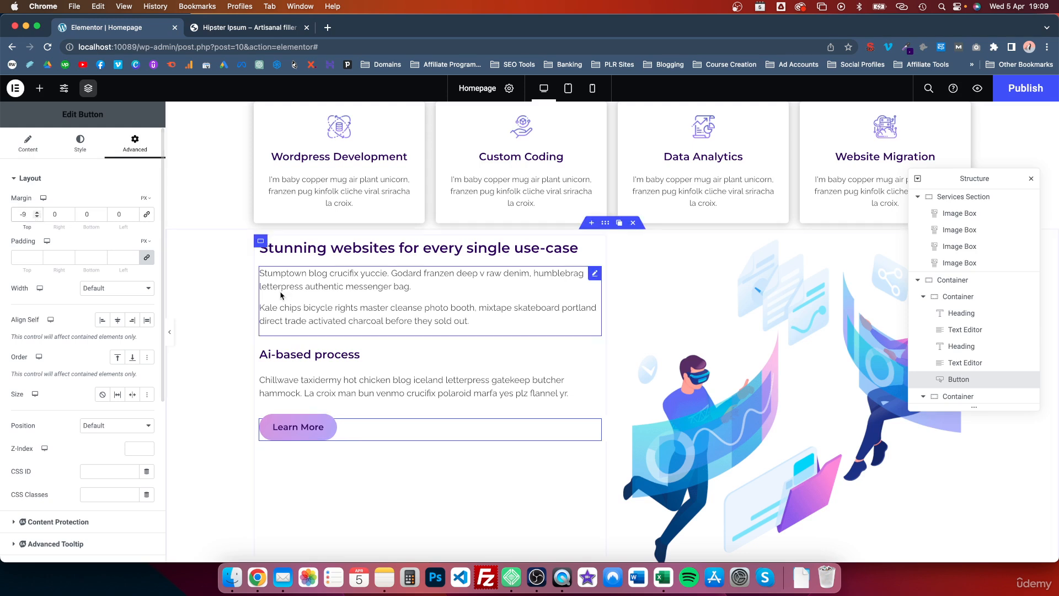
# Unlink the "Ai-based process" heading's margin values, setting the top to 5 px and the right, bottom and left to 0
pyautogui.click(580, 353)
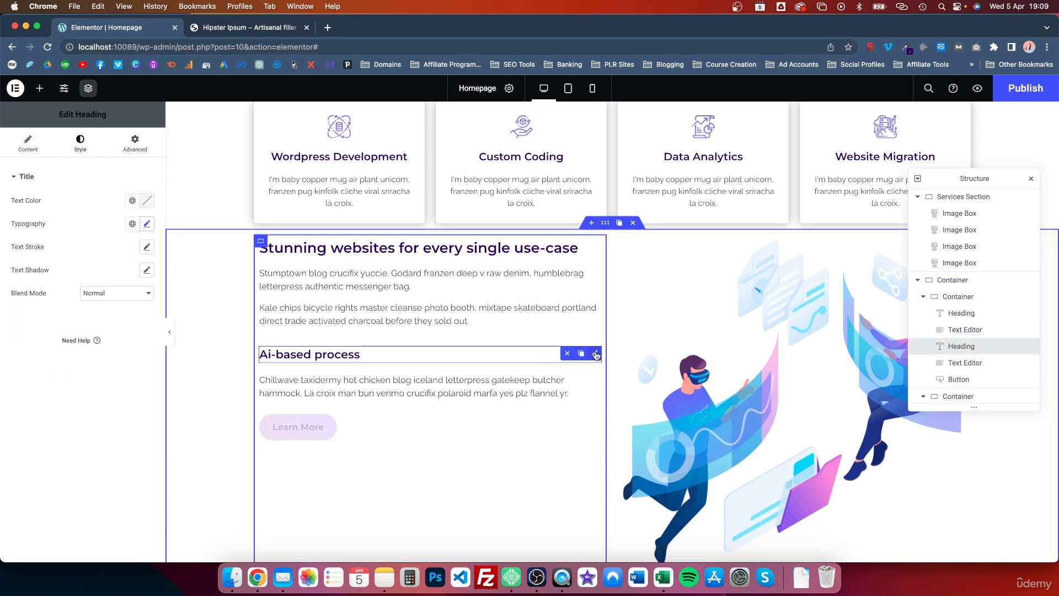
pyautogui.click(134, 144)
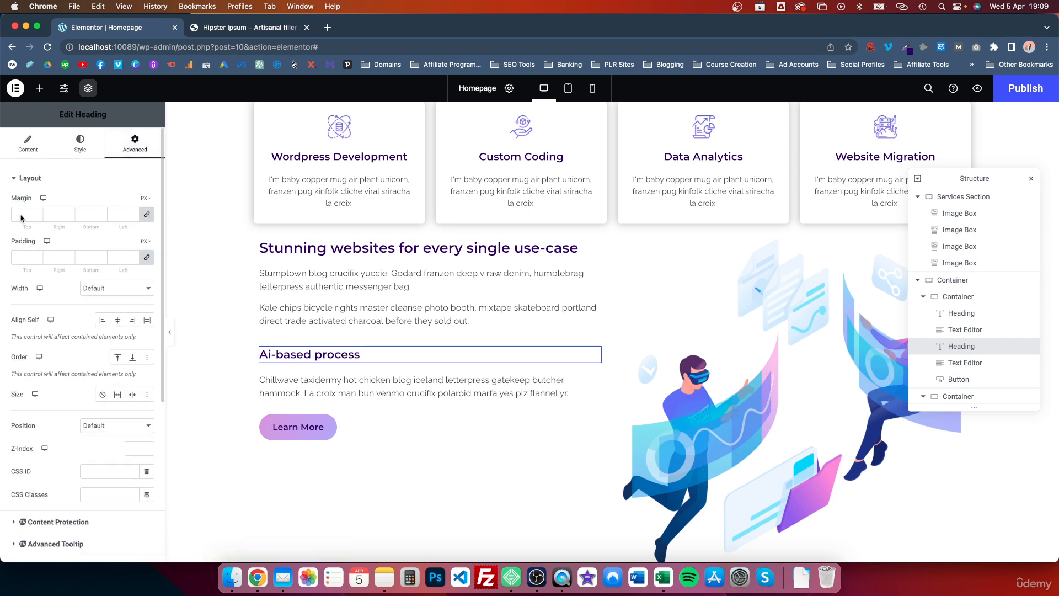
pyautogui.click(133, 212)
pyautogui.click(146, 214)
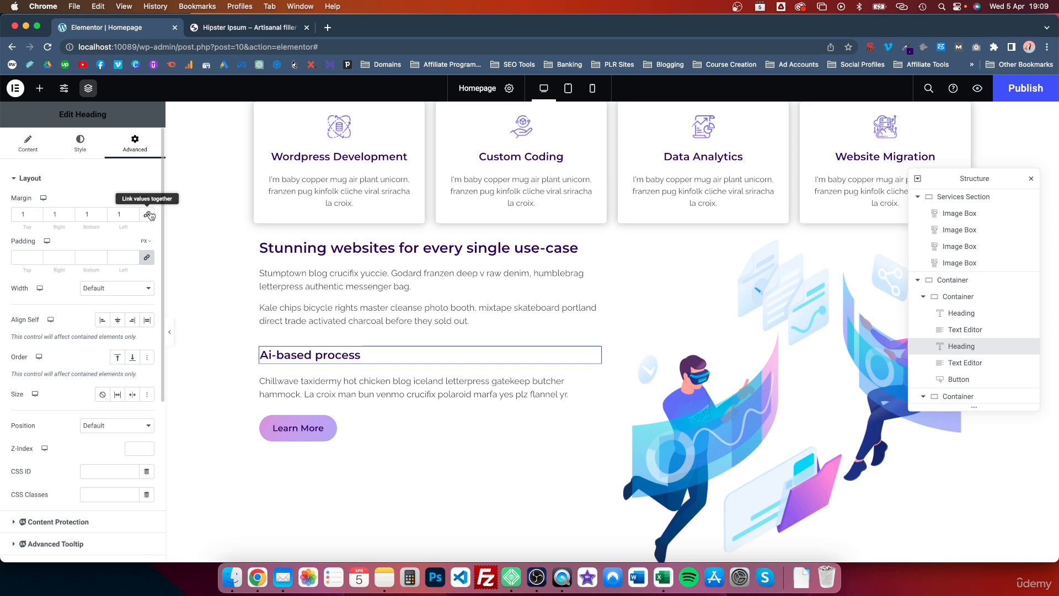
pyautogui.click(38, 212)
pyautogui.click(38, 212)
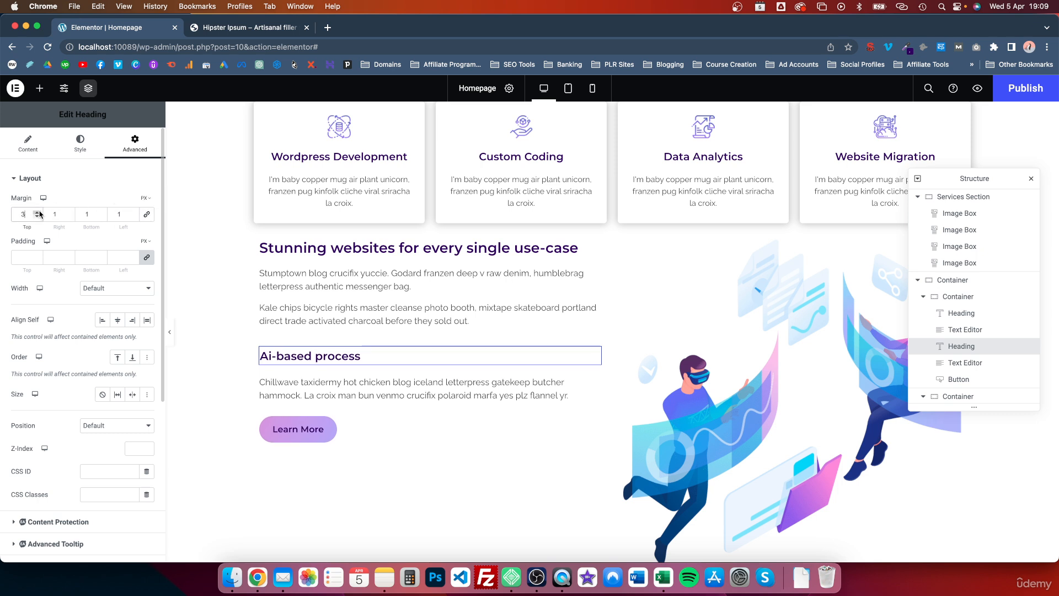
pyautogui.click(38, 213)
pyautogui.click(38, 213)
pyautogui.doubleClick(91, 212)
pyautogui.write('0')
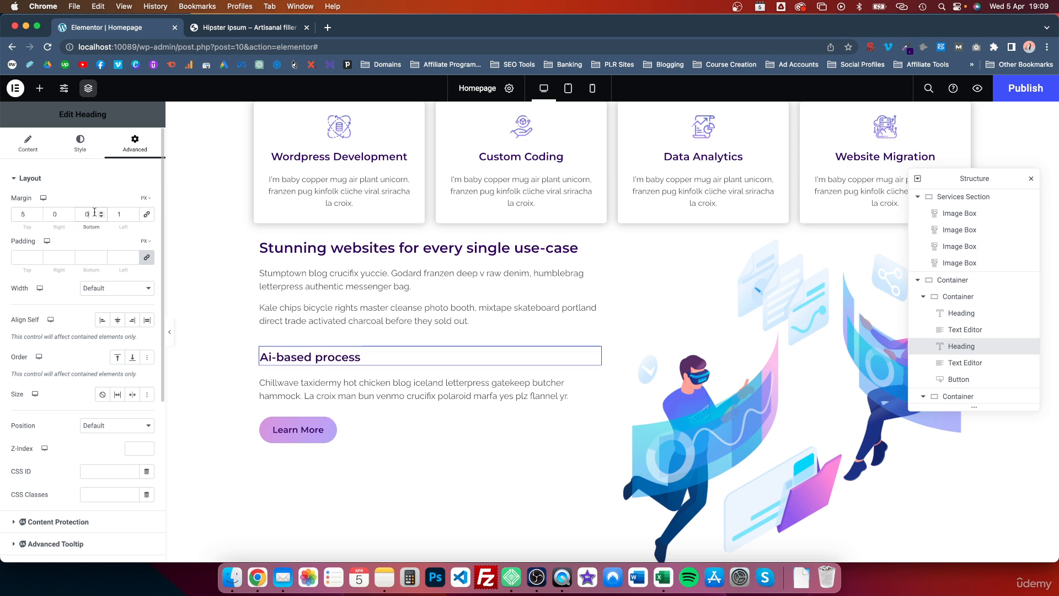
pyautogui.doubleClick(127, 212)
pyautogui.write('0')
# Increase the "Ai-based process" heading's top margin to 16 px
pyautogui.click(38, 212)
pyautogui.click(37, 212)
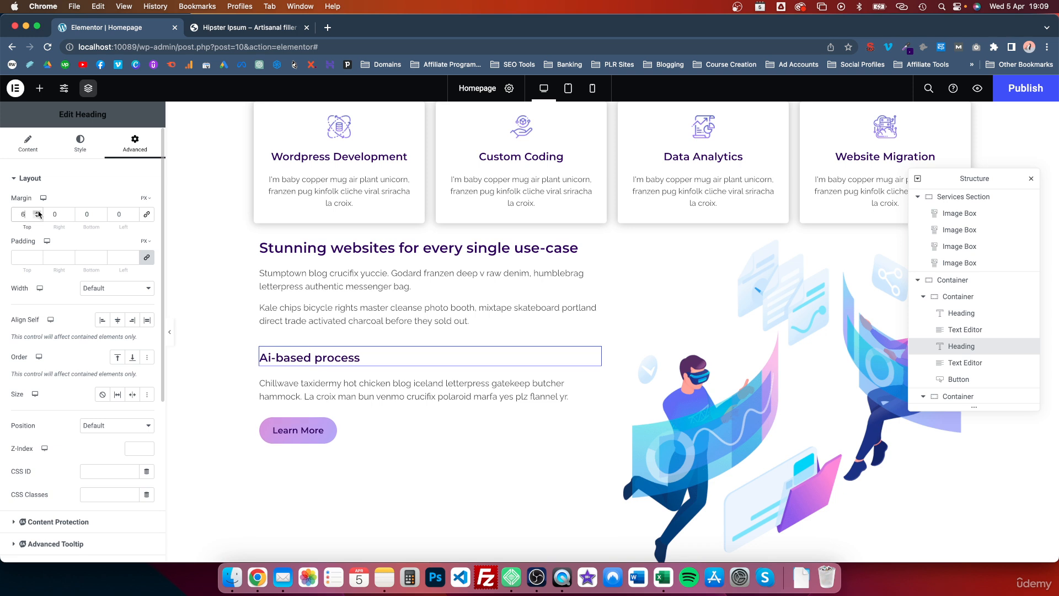
pyautogui.click(37, 212)
pyautogui.doubleClick(38, 212)
pyautogui.click(37, 212)
pyautogui.click(38, 212)
pyautogui.click(38, 212)
pyautogui.doubleClick(37, 211)
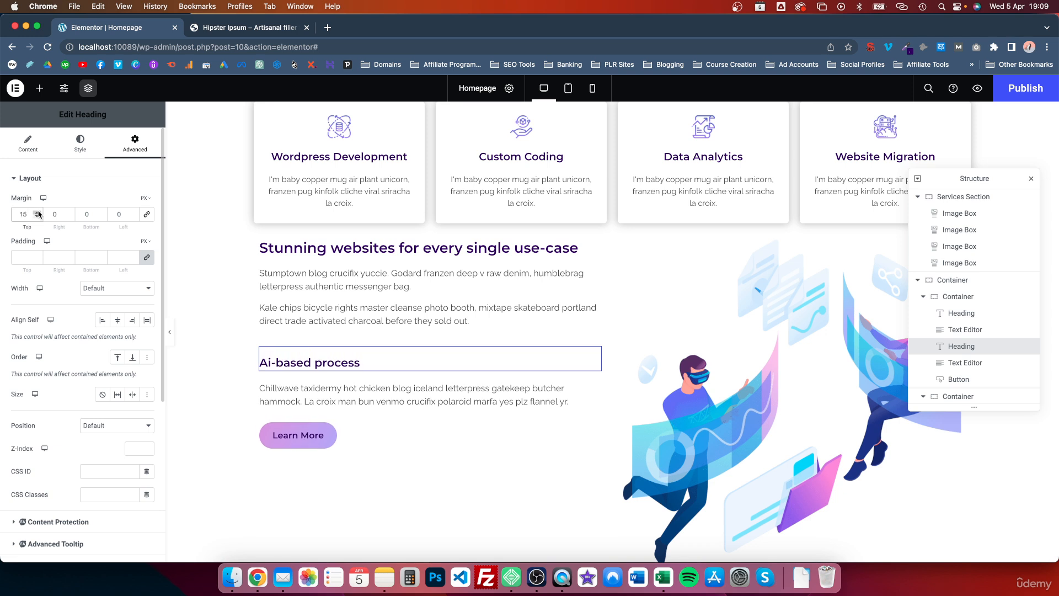
pyautogui.click(37, 211)
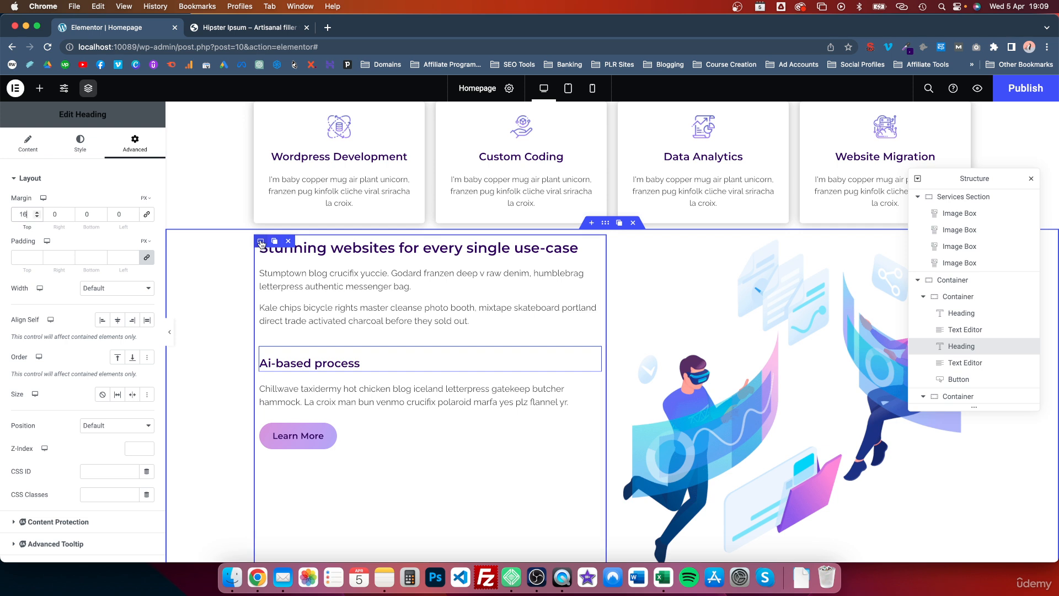
# Justify the text column's content to the center so it sits vertically centered beside the illustration
pyautogui.click(261, 242)
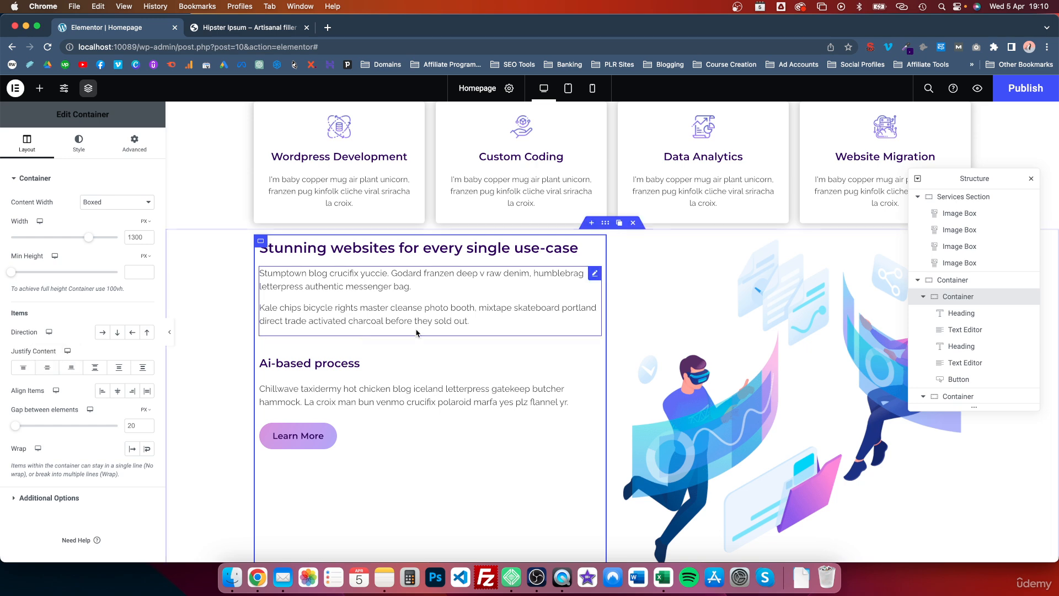
pyautogui.click(41, 368)
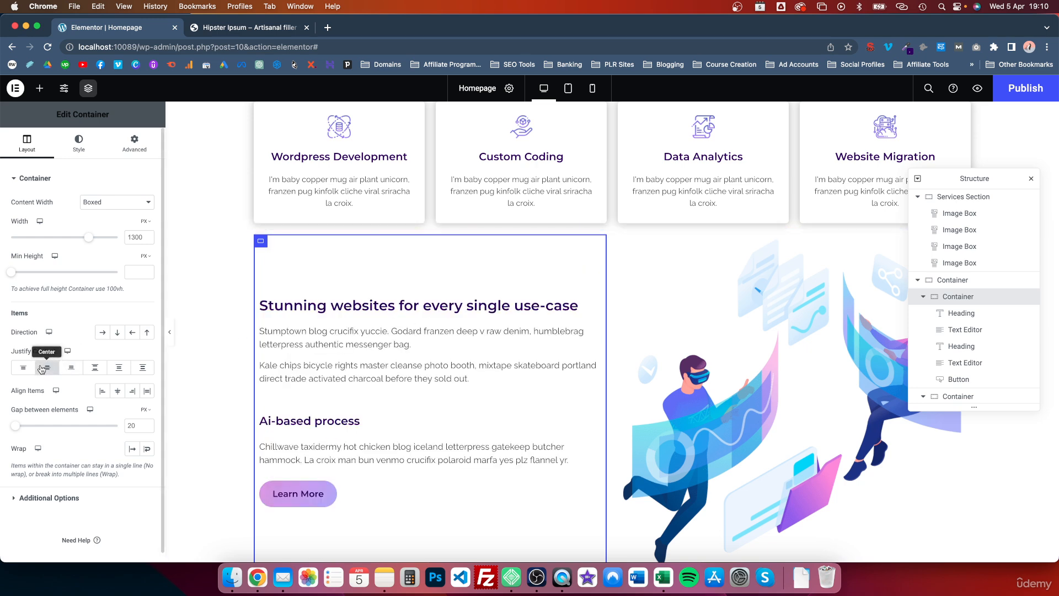
pyautogui.scroll(-2, 733, 325)
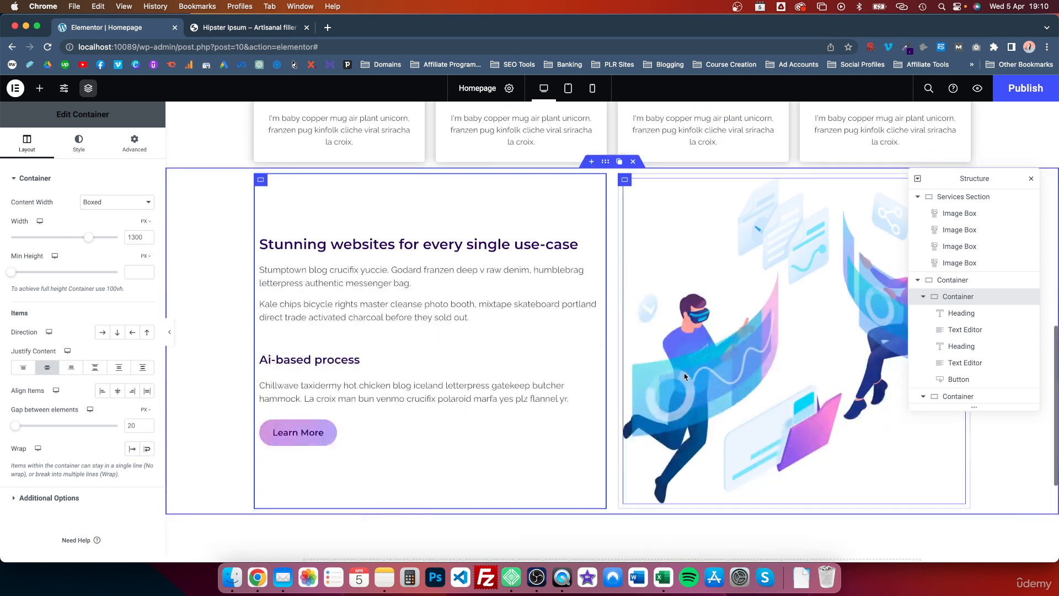
# Switch the illustration's width unit to pixels and reduce its width to about 378 px
pyautogui.click(715, 301)
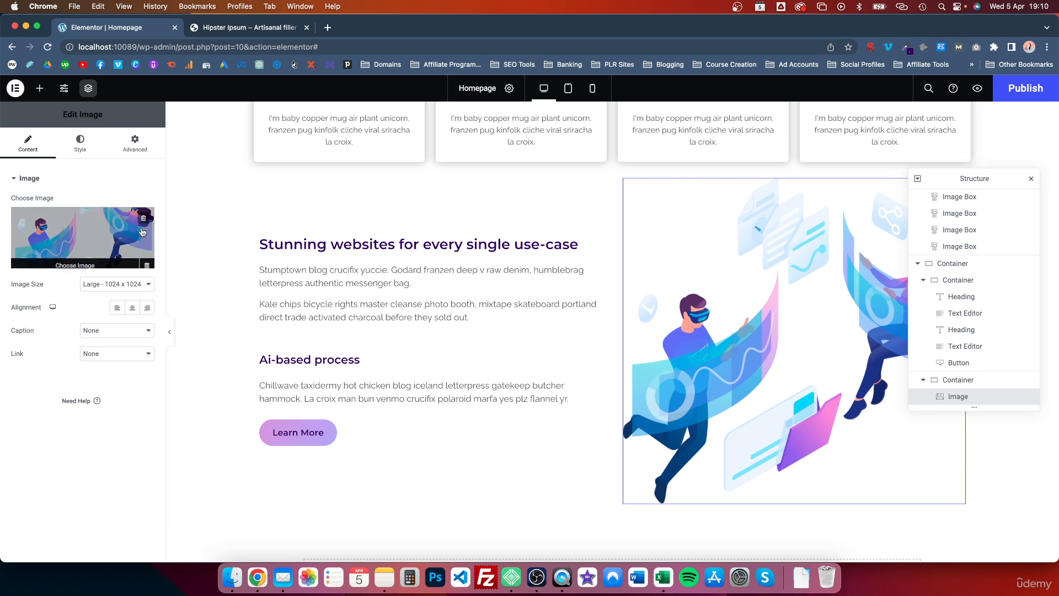
pyautogui.click(80, 145)
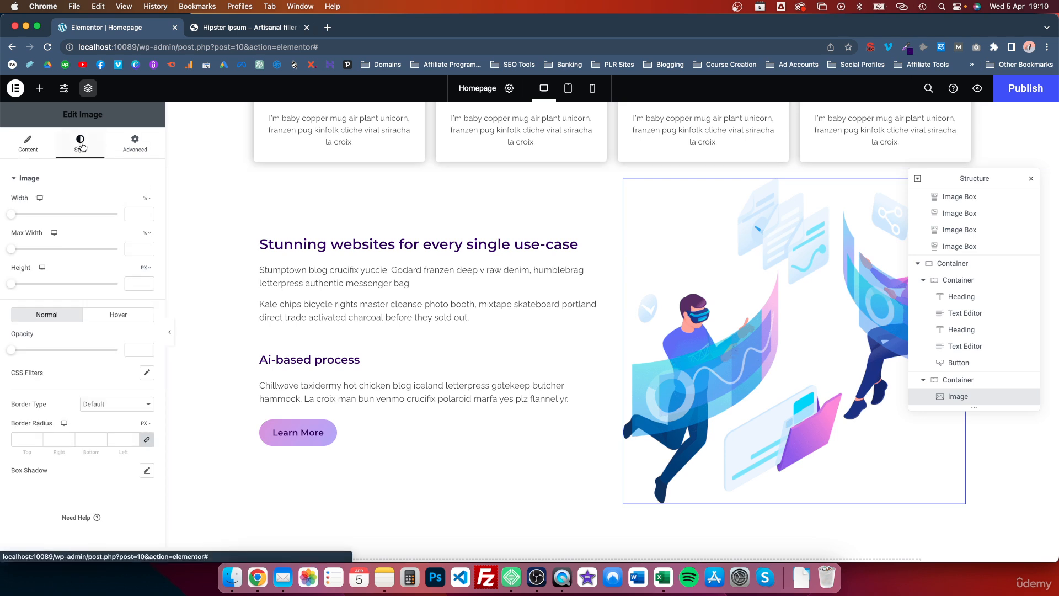
pyautogui.click(11, 217)
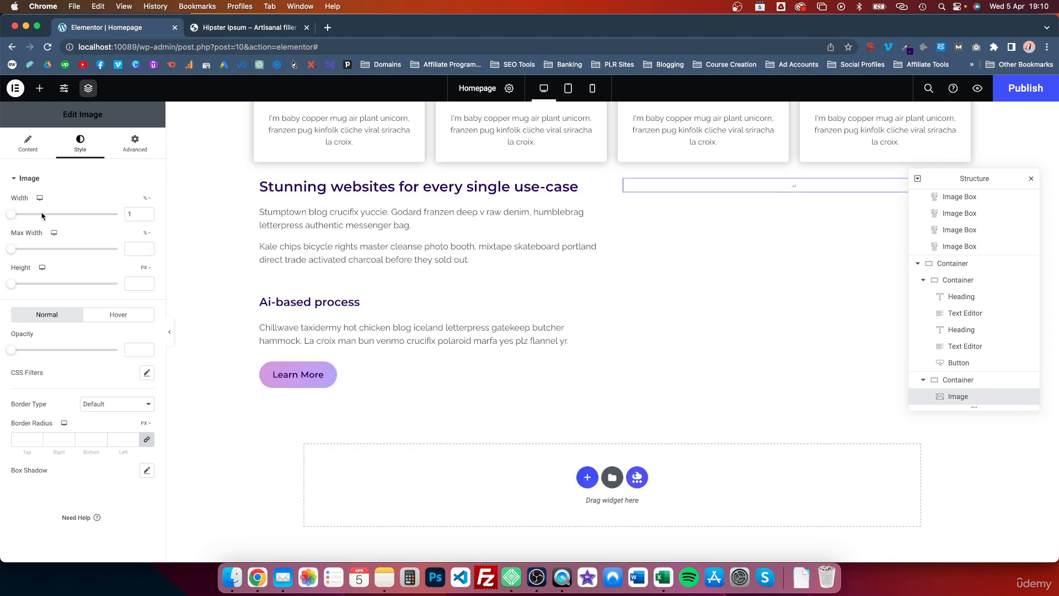
pyautogui.click(147, 199)
pyautogui.click(148, 199)
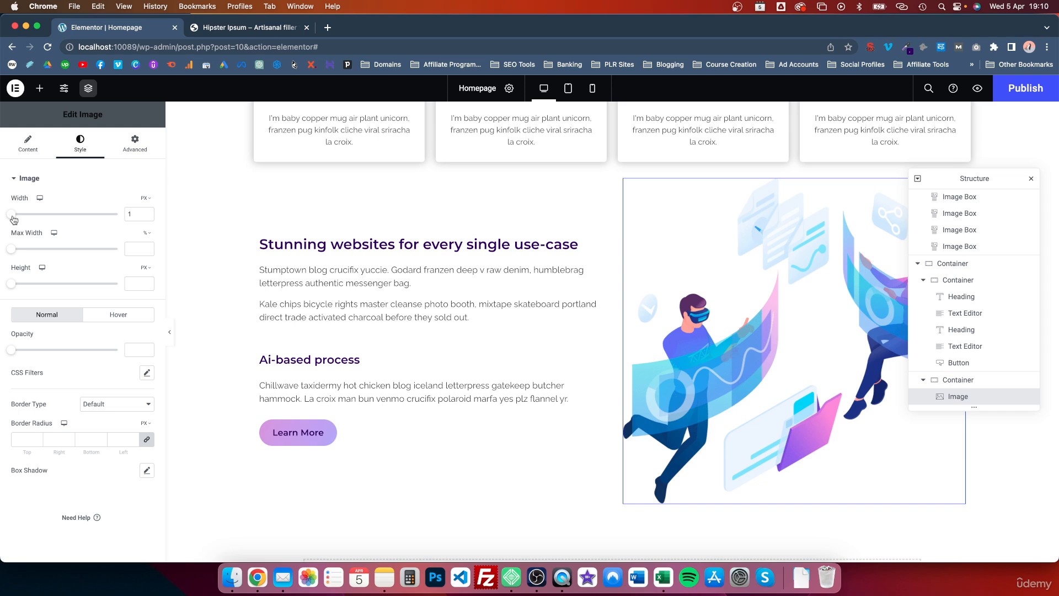
pyautogui.moveTo(14, 220); pyautogui.dragTo(54, 219)
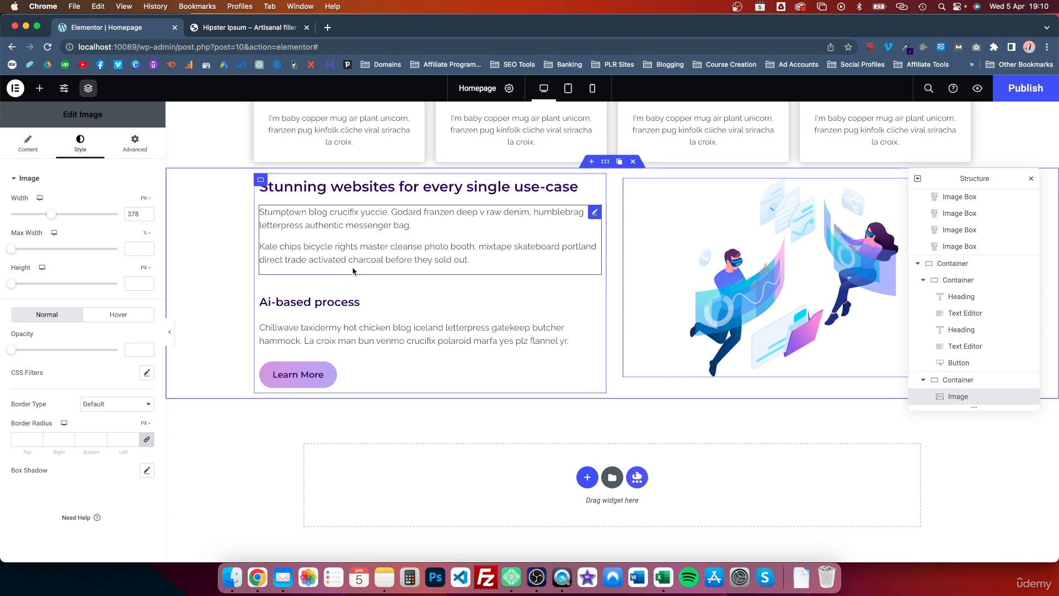
pyautogui.scroll(2, 364, 273)
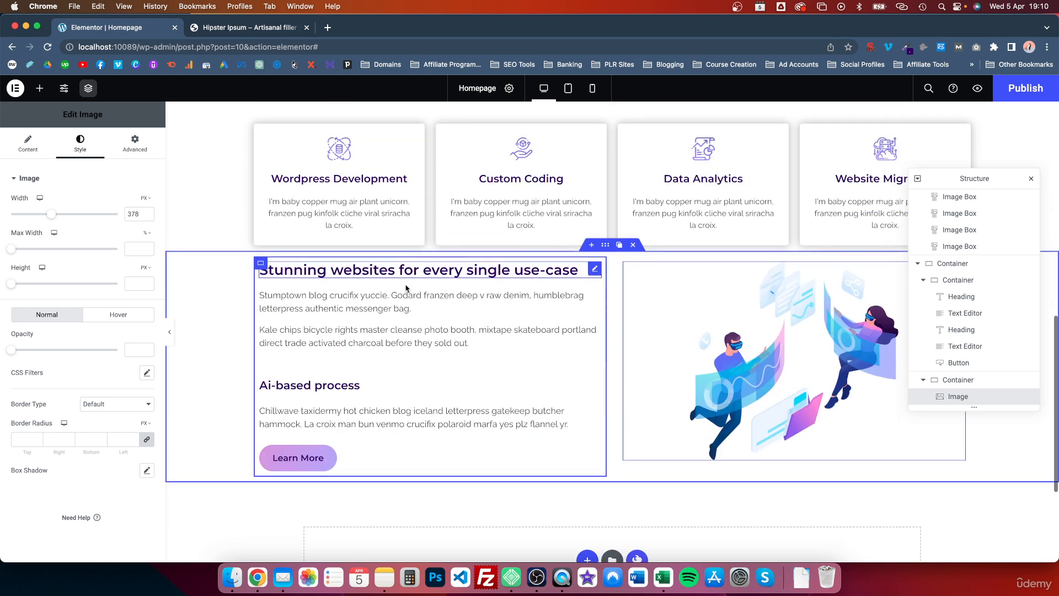
# Reduce the illustration's width to about 290 px and center it vertically within its column container
pyautogui.click(148, 217)
pyautogui.click(148, 217)
pyautogui.click(148, 216)
pyautogui.click(147, 217)
pyautogui.click(148, 216)
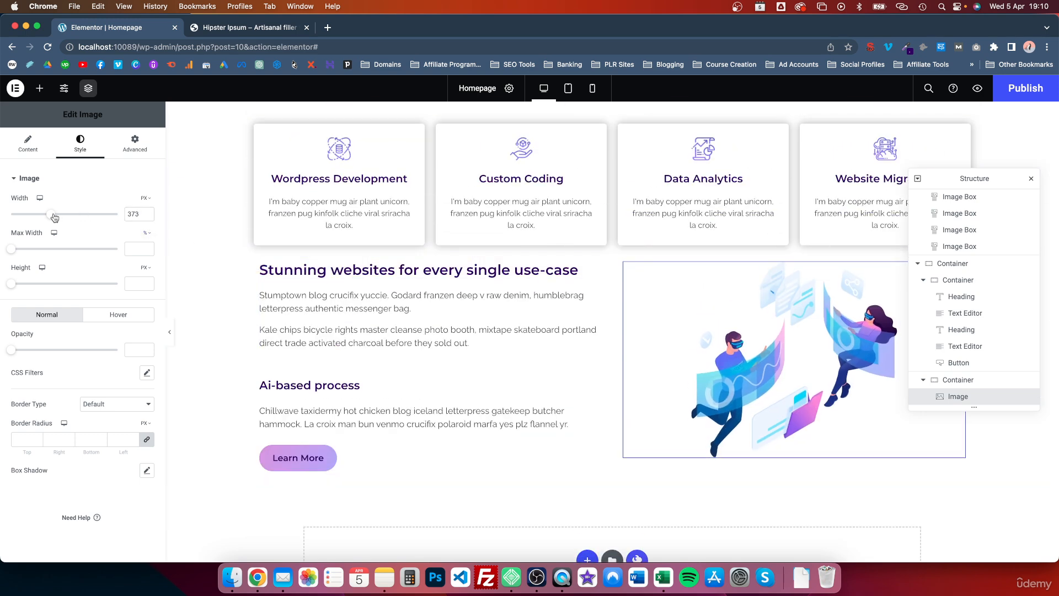
pyautogui.moveTo(54, 217); pyautogui.dragTo(46, 217)
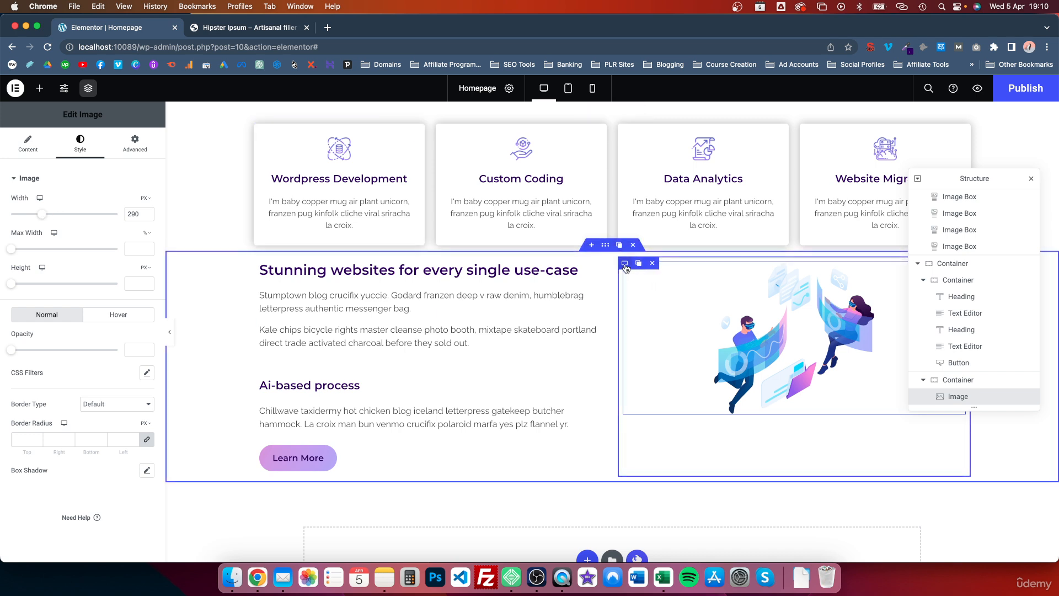
pyautogui.click(626, 265)
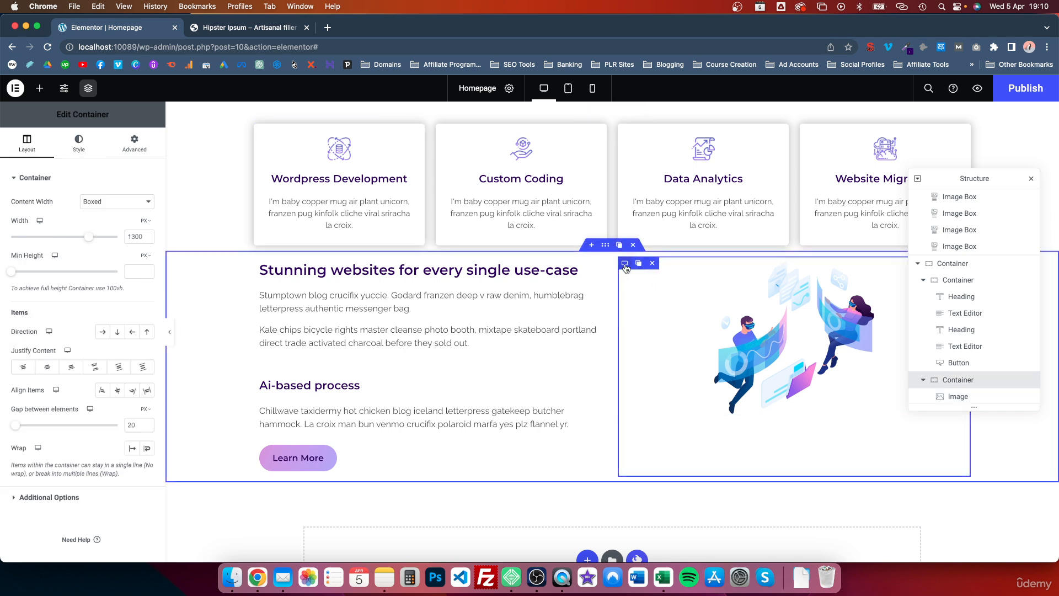
pyautogui.click(58, 368)
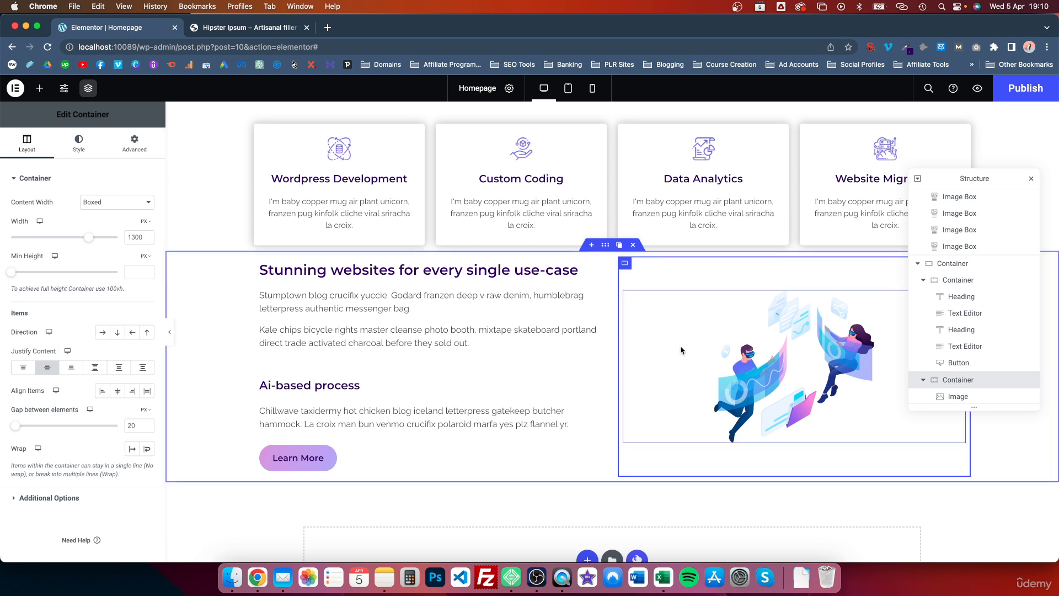
# Unlink the outer two-column container's padding values and set its right, bottom and left padding to 0
pyautogui.click(605, 246)
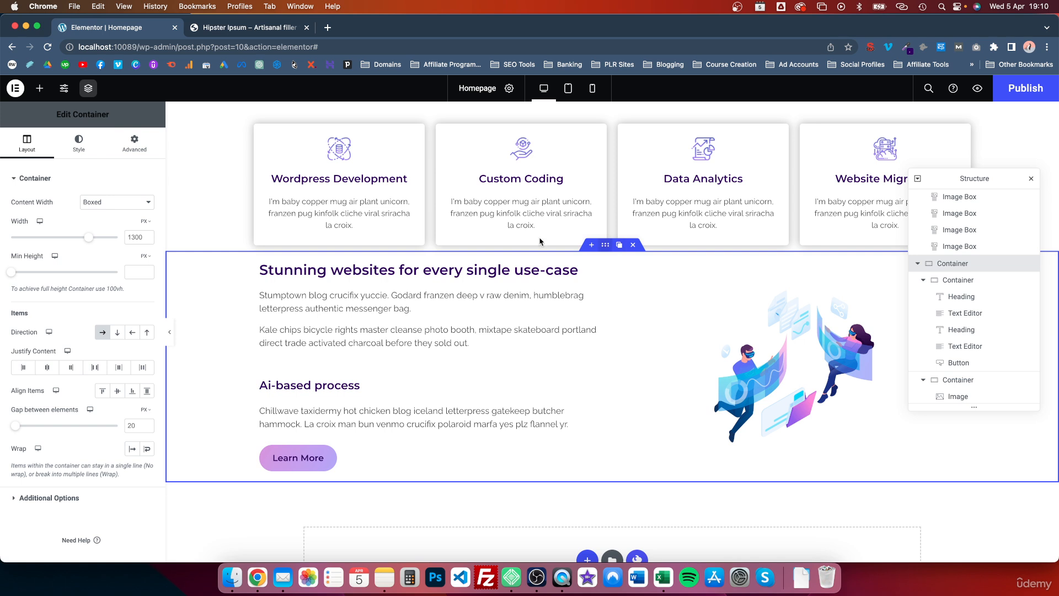
pyautogui.click(134, 143)
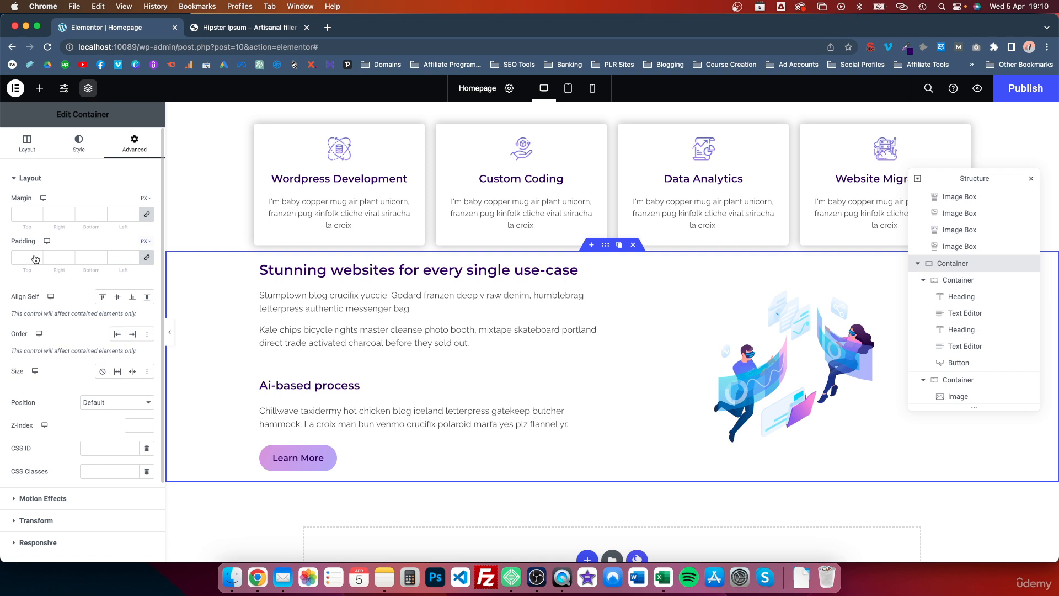
pyautogui.click(148, 257)
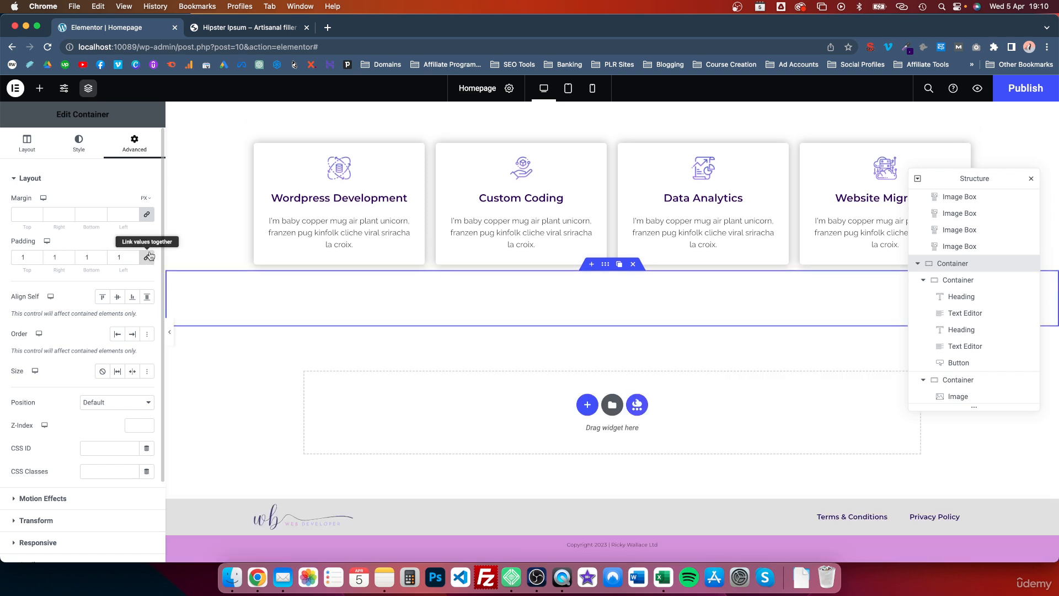
pyautogui.click(148, 257)
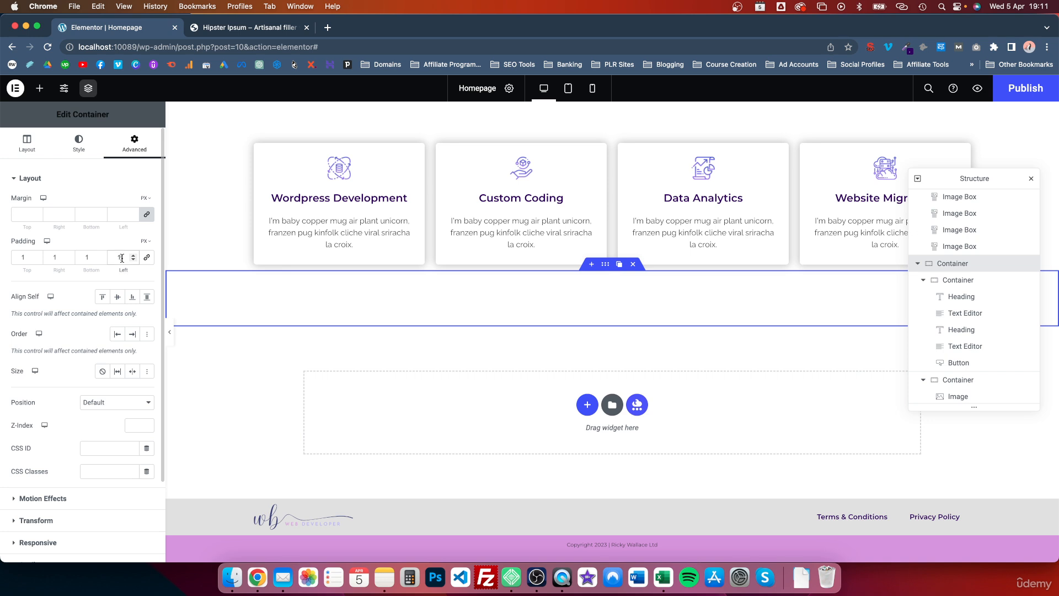
pyautogui.write('0')
pyautogui.moveTo(122, 258); pyautogui.dragTo(78, 256)
pyautogui.write('0')
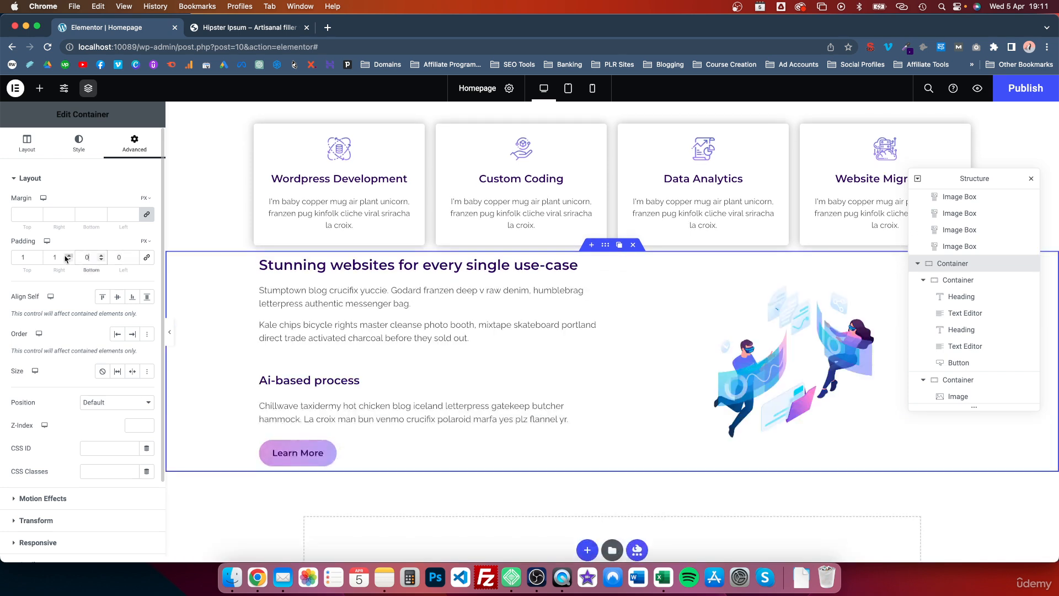
pyautogui.click(67, 256)
pyautogui.write('0')
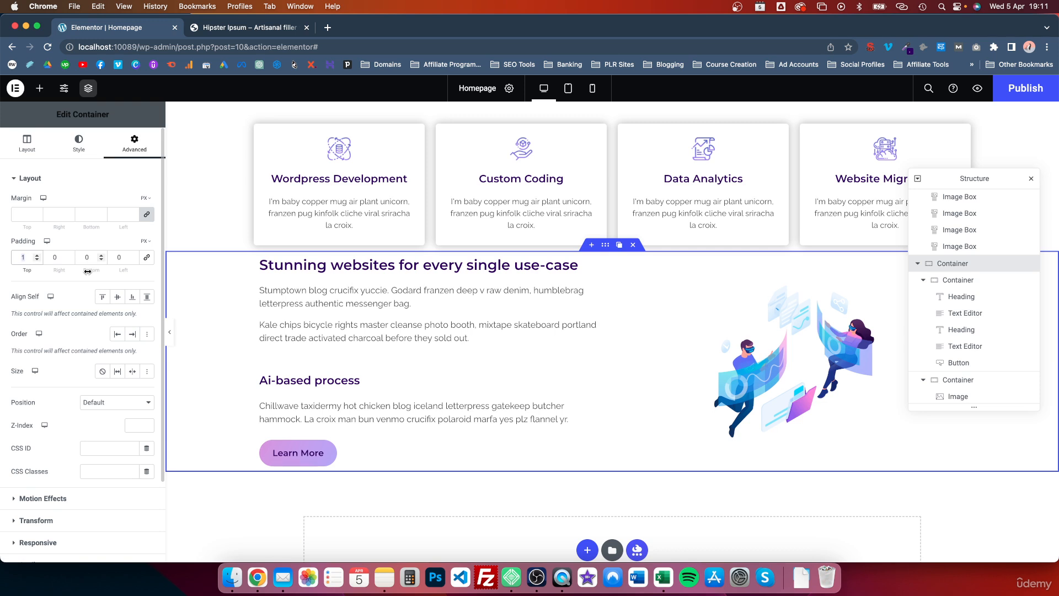
# Set the outer two-column container's top and bottom padding to 80 px
pyautogui.write('80')
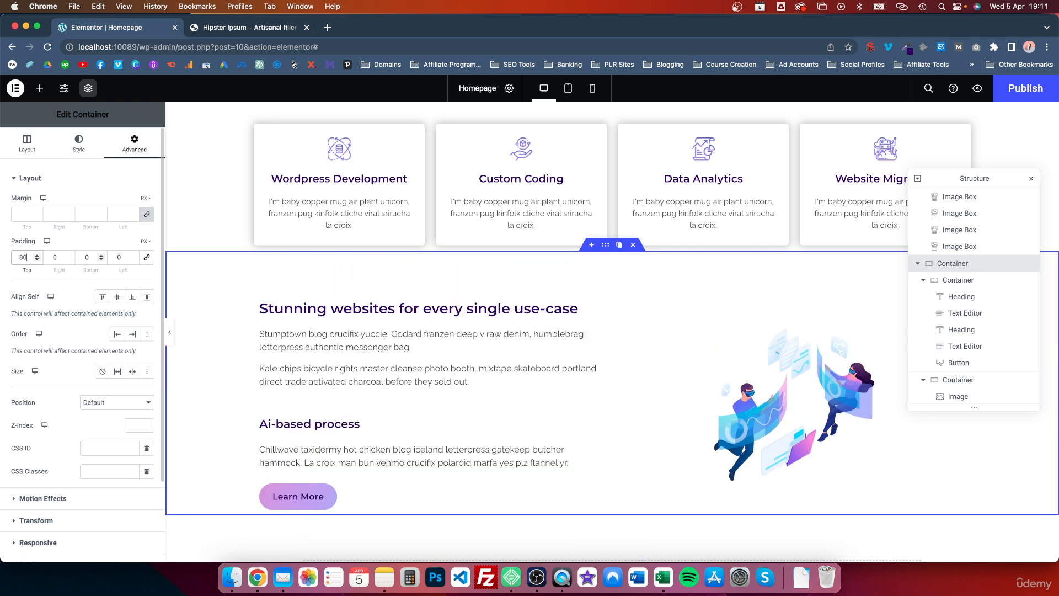
pyautogui.doubleClick(91, 257)
pyautogui.write('3')
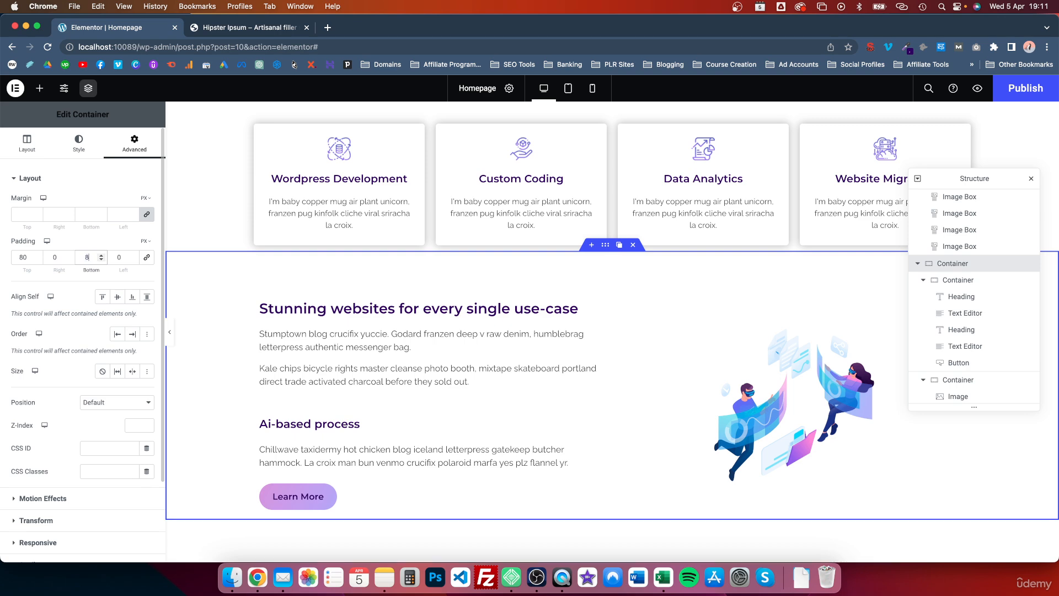
pyautogui.write('0')
pyautogui.scroll(-3, 432, 326)
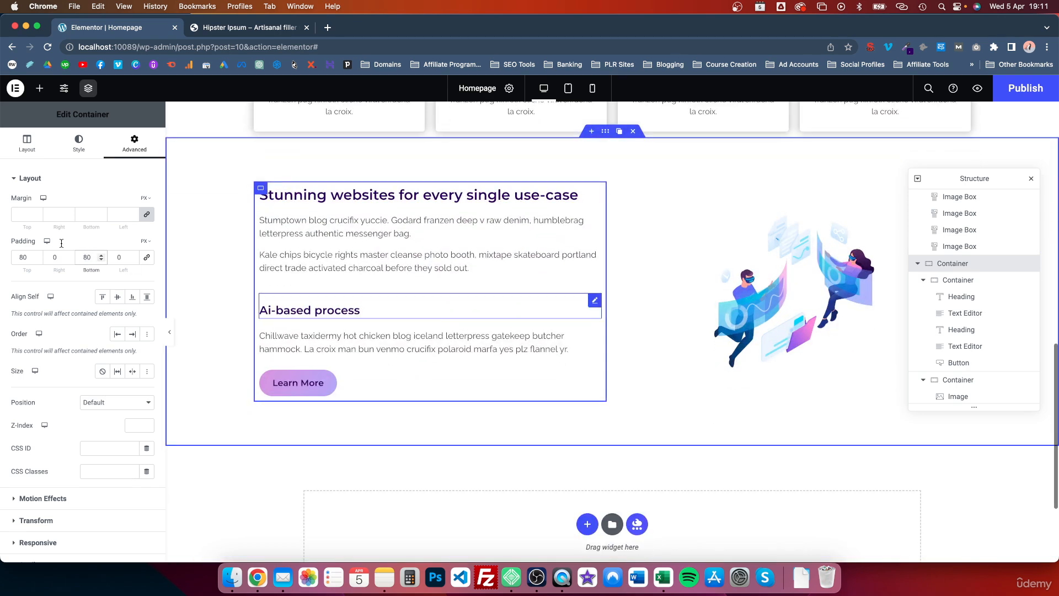
# Set the outer two-column container's top and bottom padding to 120 px
pyautogui.click(22, 258)
pyautogui.write('12')
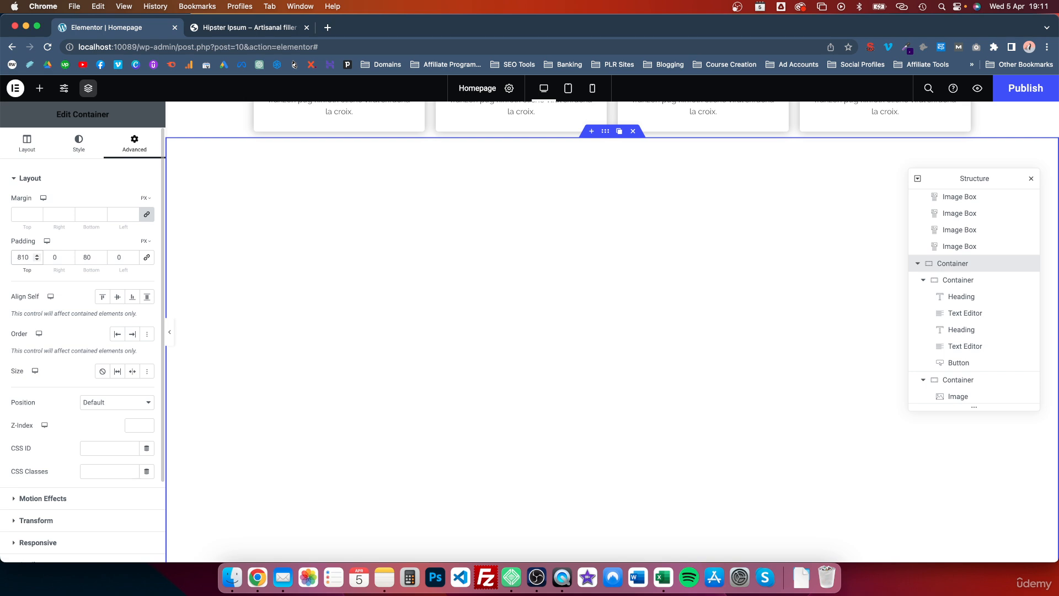
pyautogui.press('BackSpace')
pyautogui.press('BackSpace')
pyautogui.write('120')
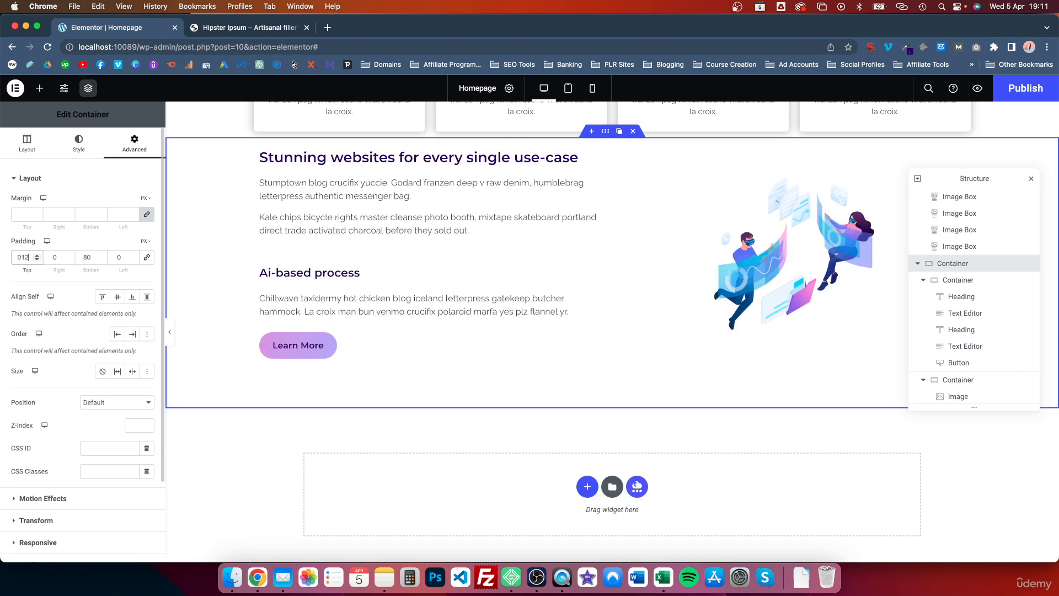
pyautogui.doubleClick(86, 257)
pyautogui.write('120')
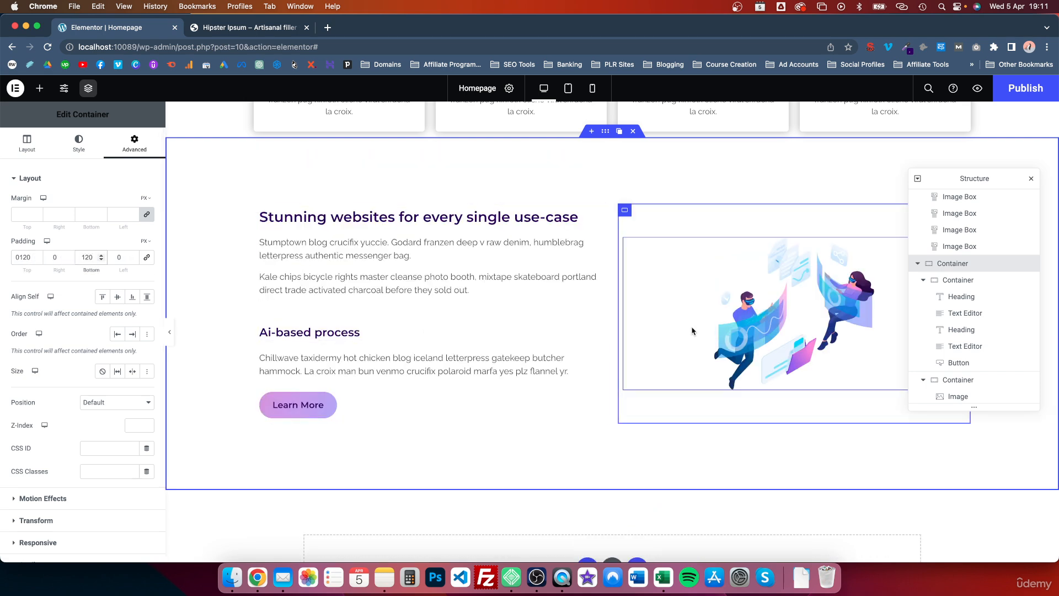
pyautogui.scroll(3, 531, 346)
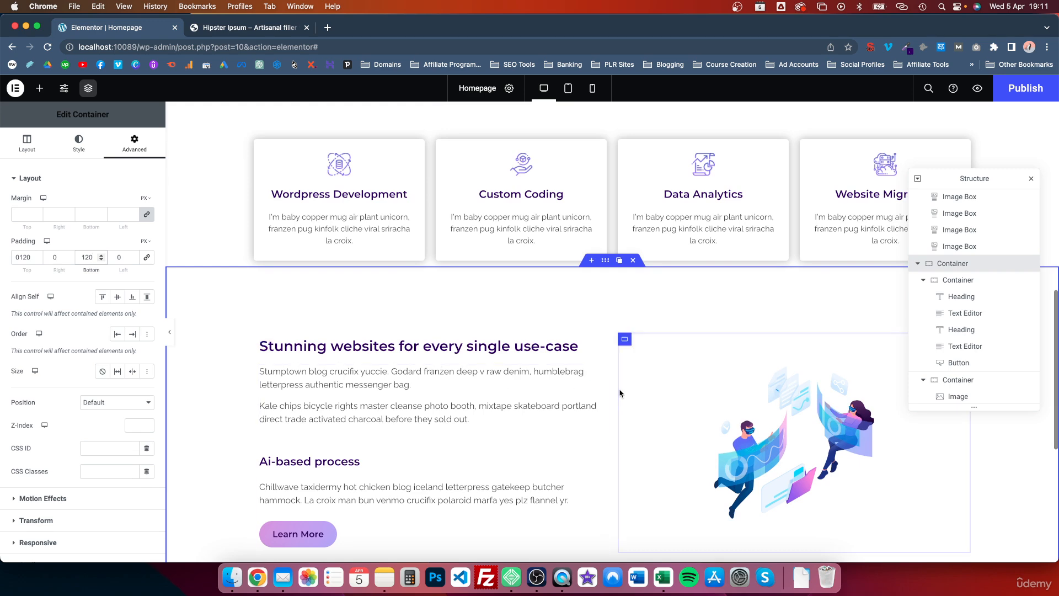
pyautogui.scroll(10, 620, 390)
pyautogui.scroll(-6, 620, 391)
pyautogui.scroll(-5, 620, 392)
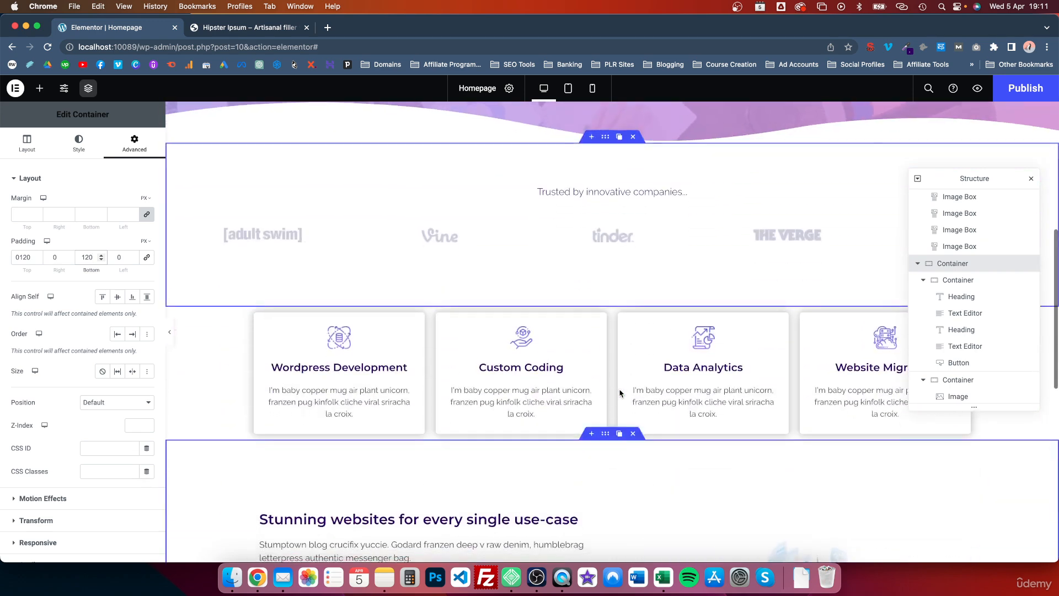
# Give the outer two-column container a classic background using the white image with pastel circles from the media library
pyautogui.scroll(-2, 451, 524)
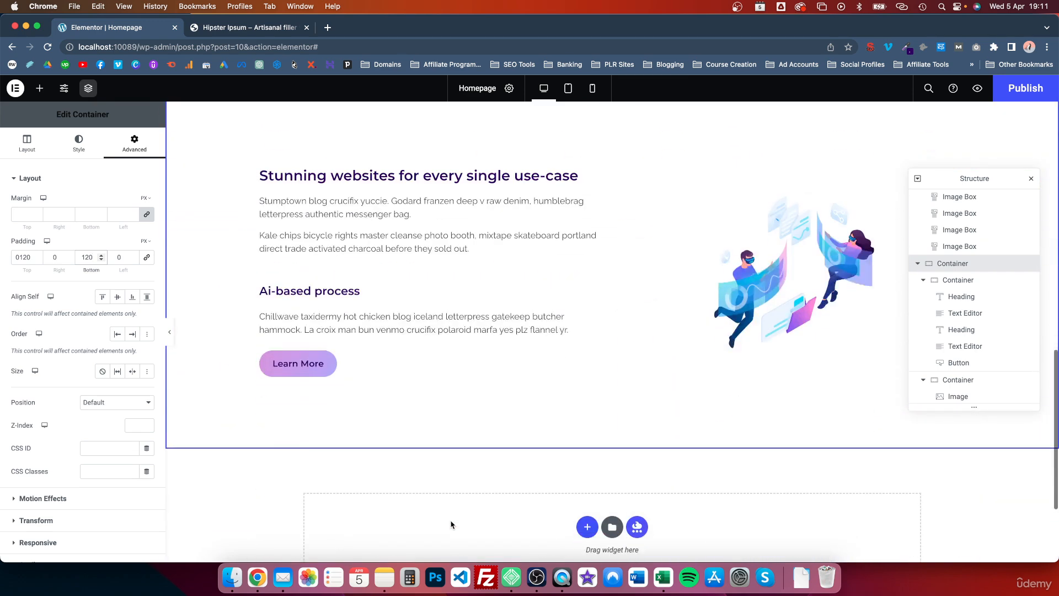
pyautogui.scroll(2, 450, 265)
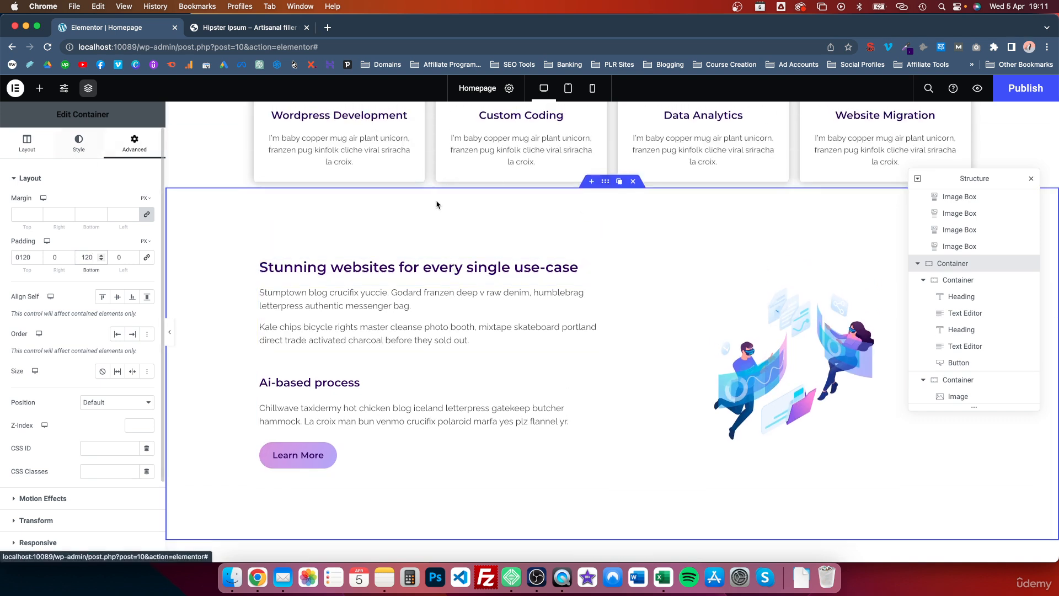
pyautogui.click(78, 142)
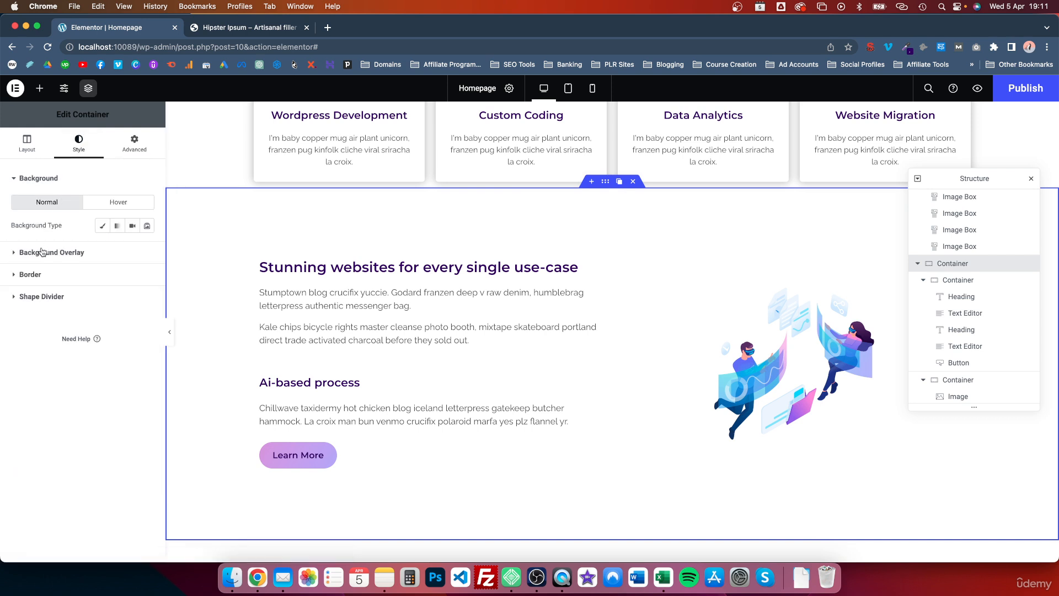
pyautogui.click(104, 227)
pyautogui.click(76, 294)
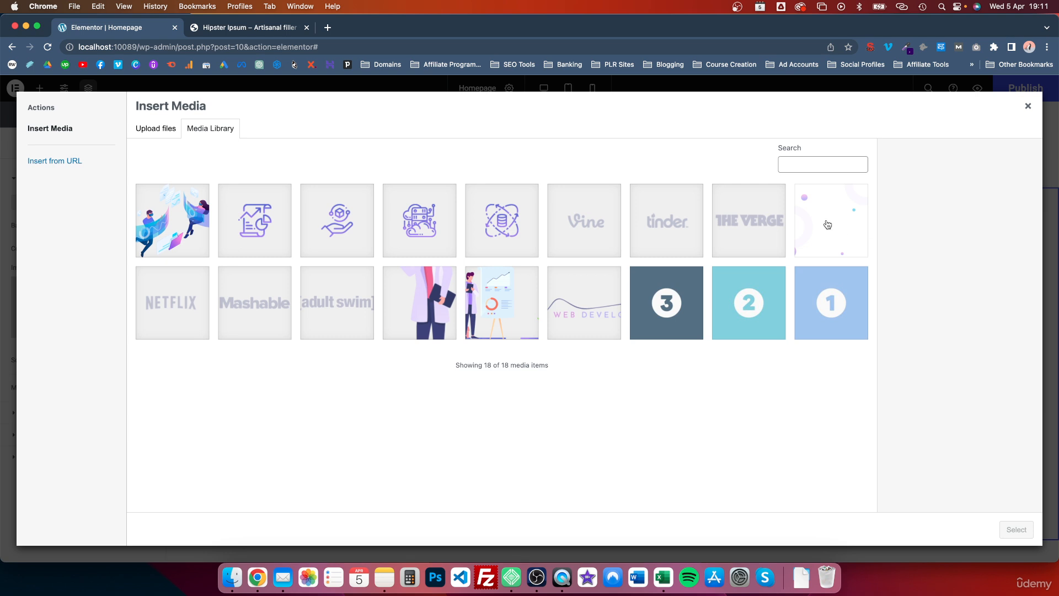
pyautogui.click(829, 226)
pyautogui.click(1026, 535)
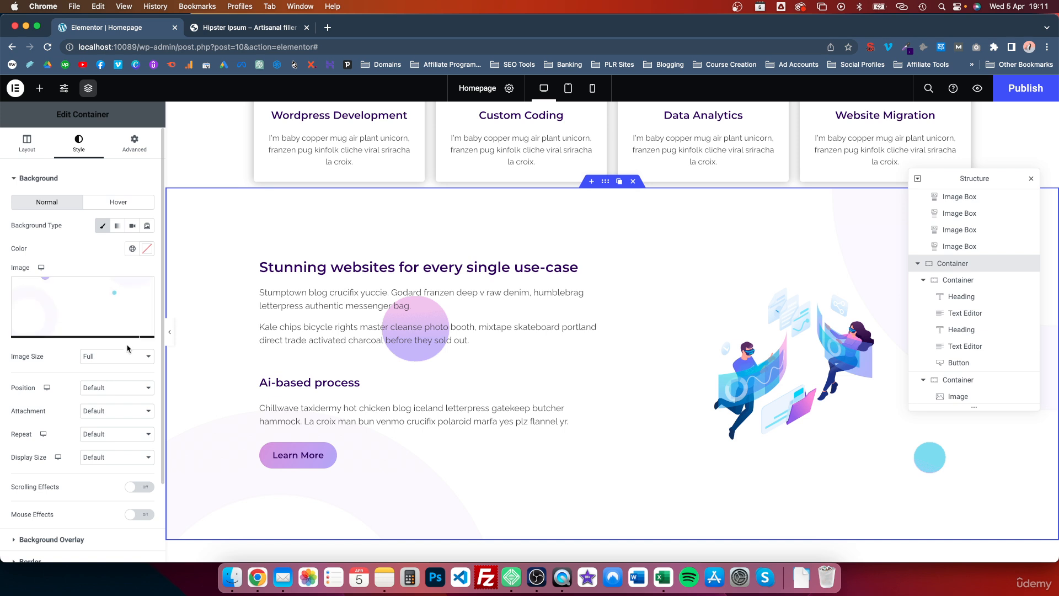
# Set the container's background image to No-repeat with a Contain display size
pyautogui.click(105, 437)
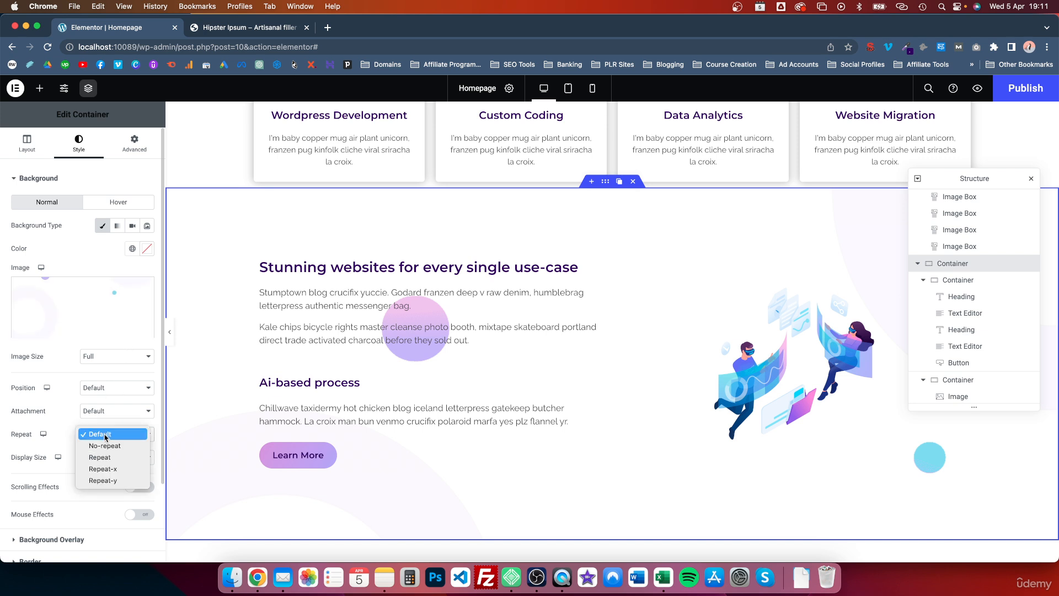
pyautogui.click(104, 444)
pyautogui.click(98, 459)
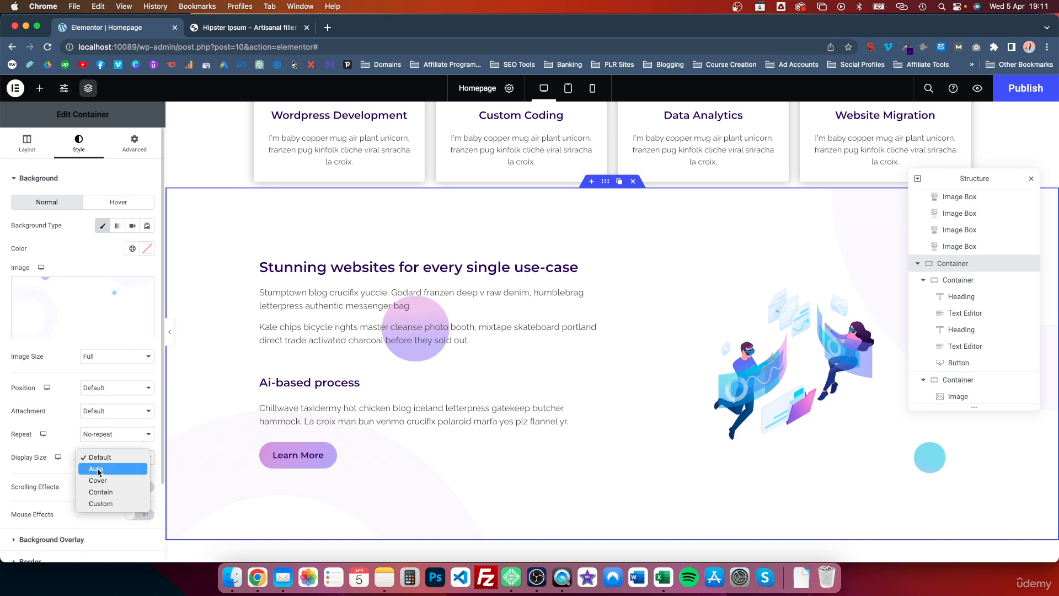
pyautogui.click(99, 494)
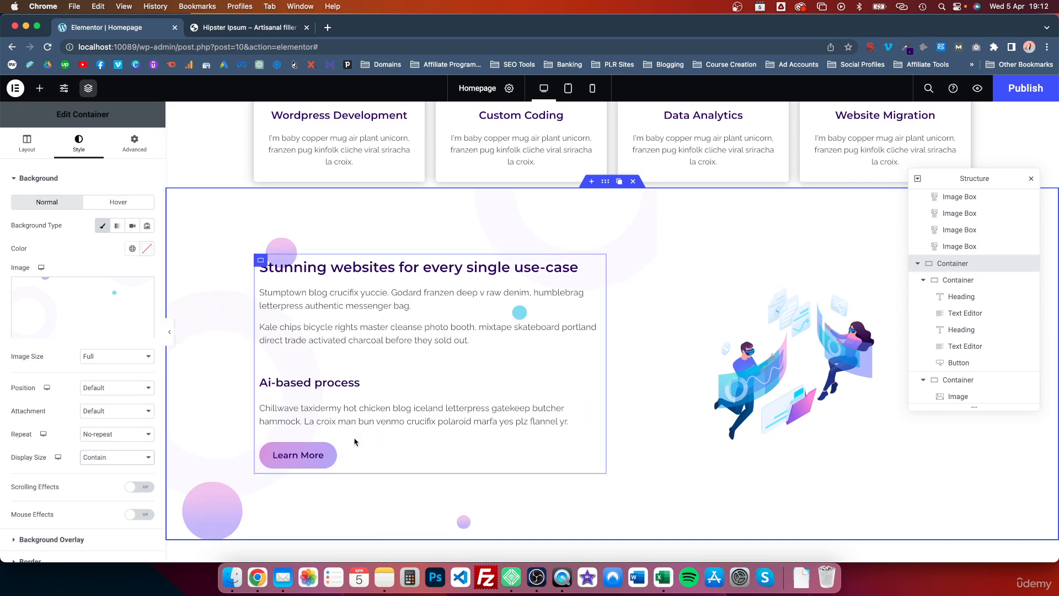
# Dock the floating Structure panel to the side of the editor so it stops covering the page canvas
pyautogui.scroll(-3, 454, 346)
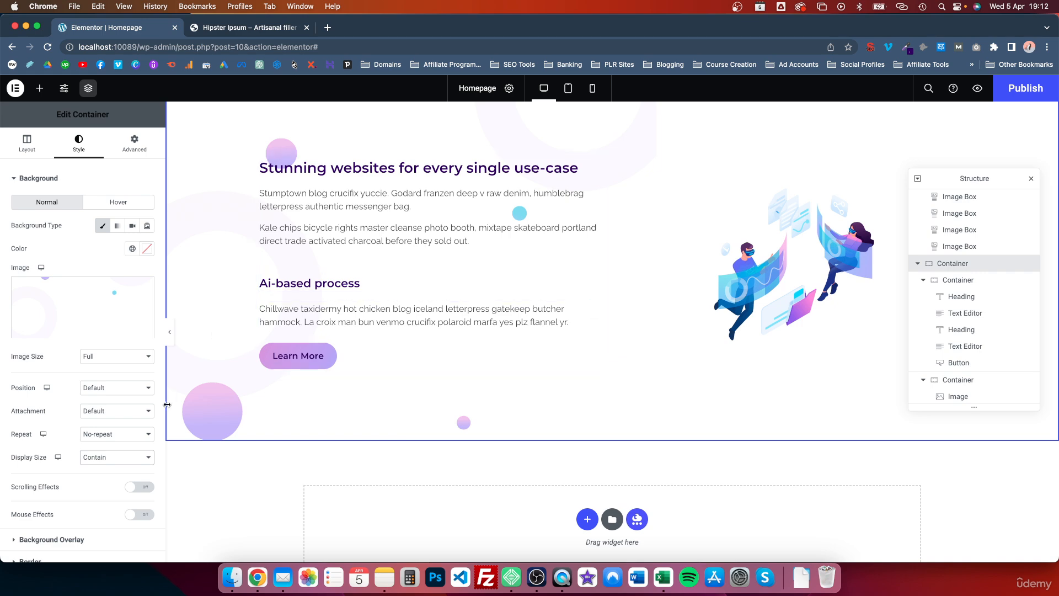
pyautogui.scroll(8, 712, 349)
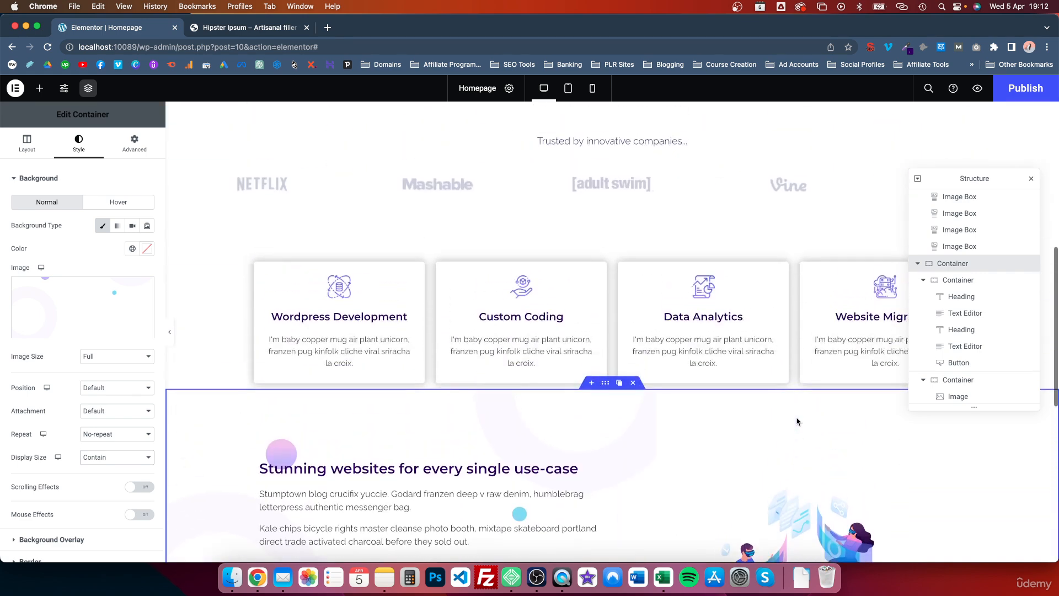
pyautogui.scroll(-1, 485, 301)
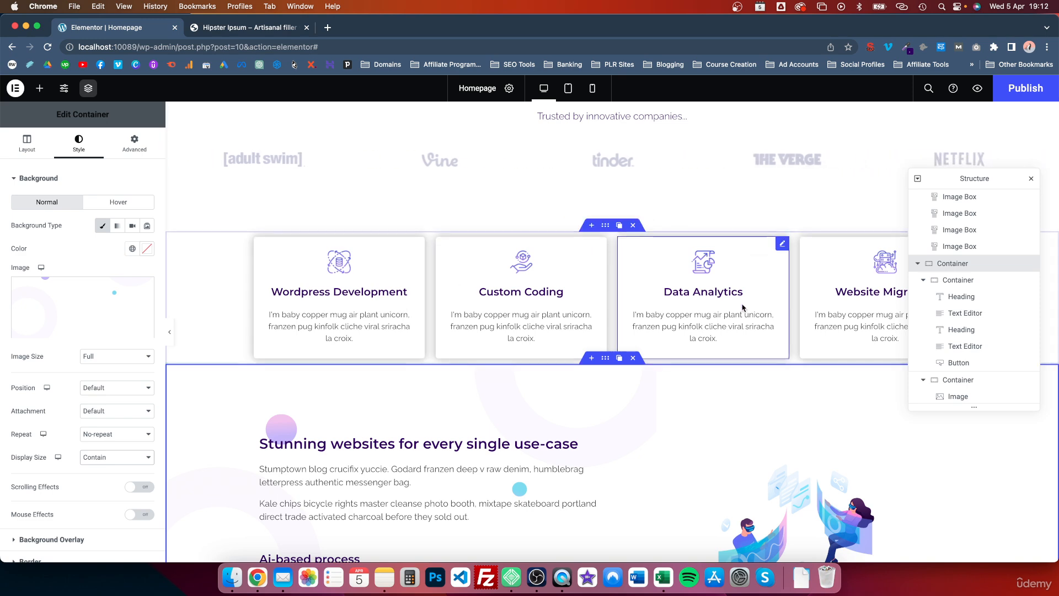
pyautogui.scroll(-5, 718, 359)
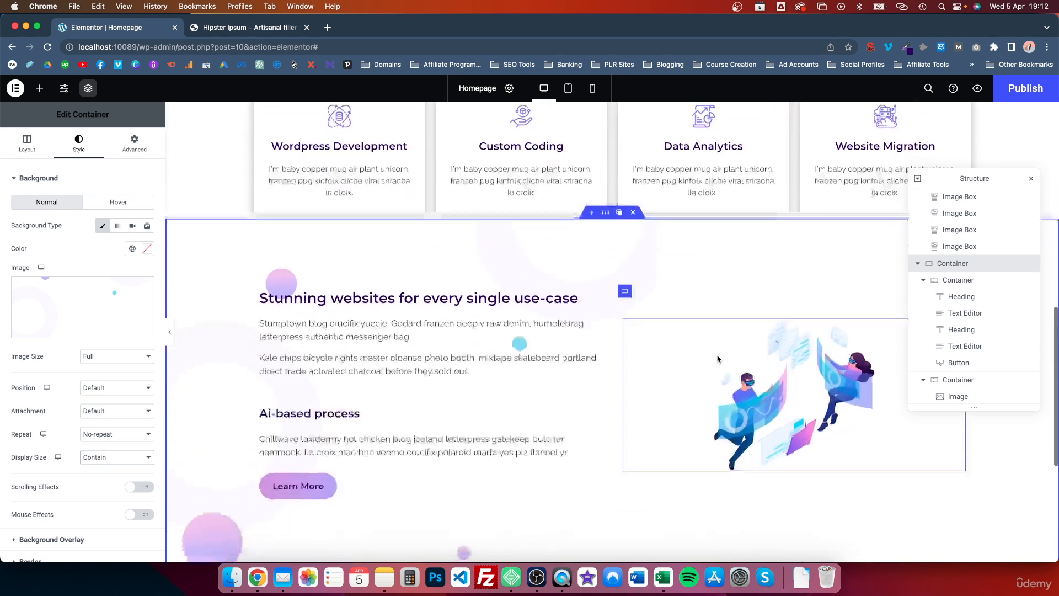
pyautogui.moveTo(959, 179); pyautogui.dragTo(1042, 309)
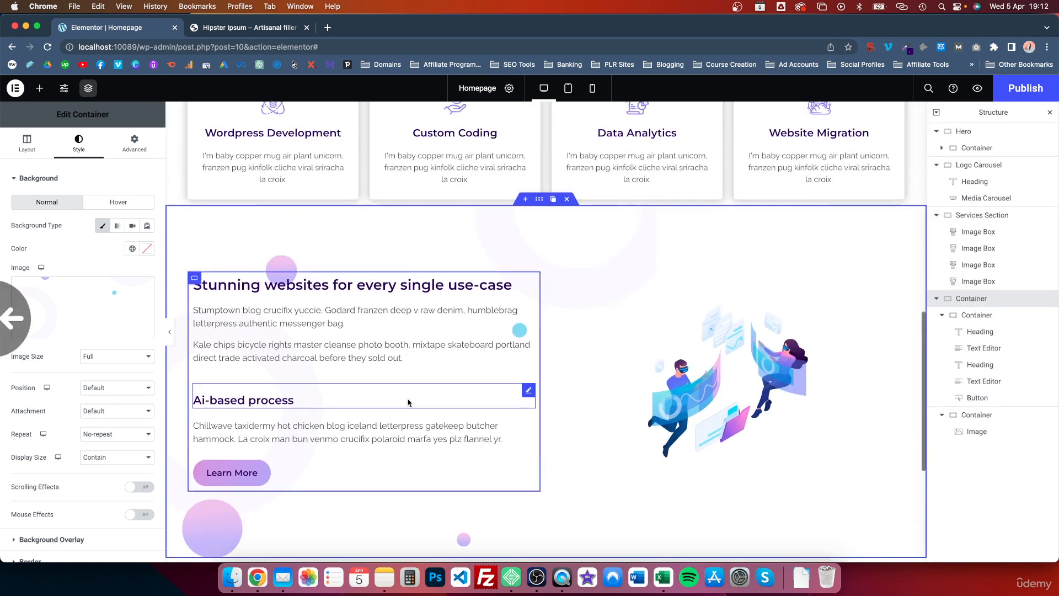
pyautogui.press('super+r')
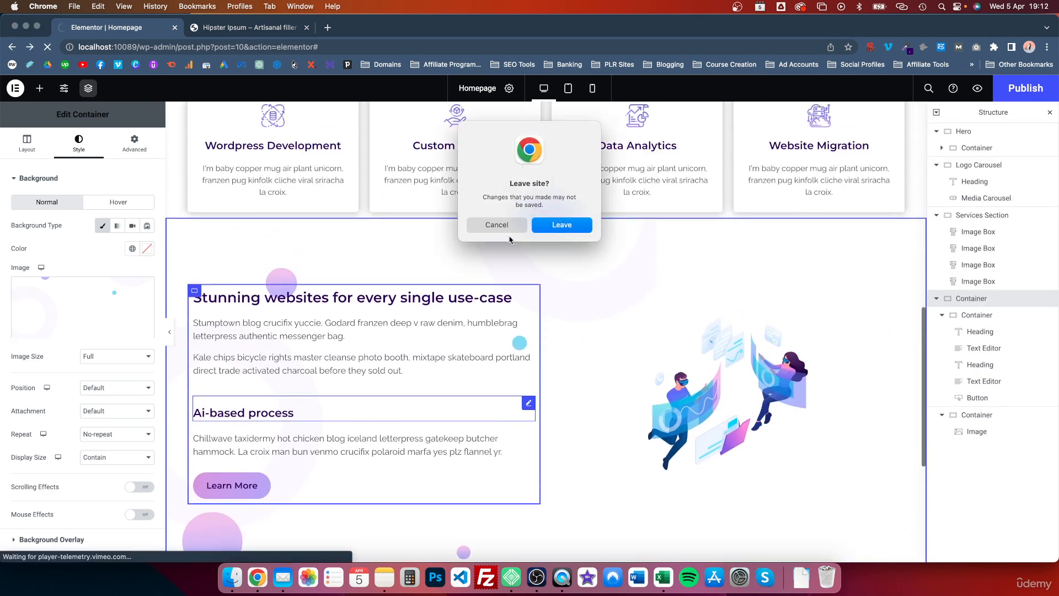
pyautogui.click(506, 225)
pyautogui.scroll(7, 620, 343)
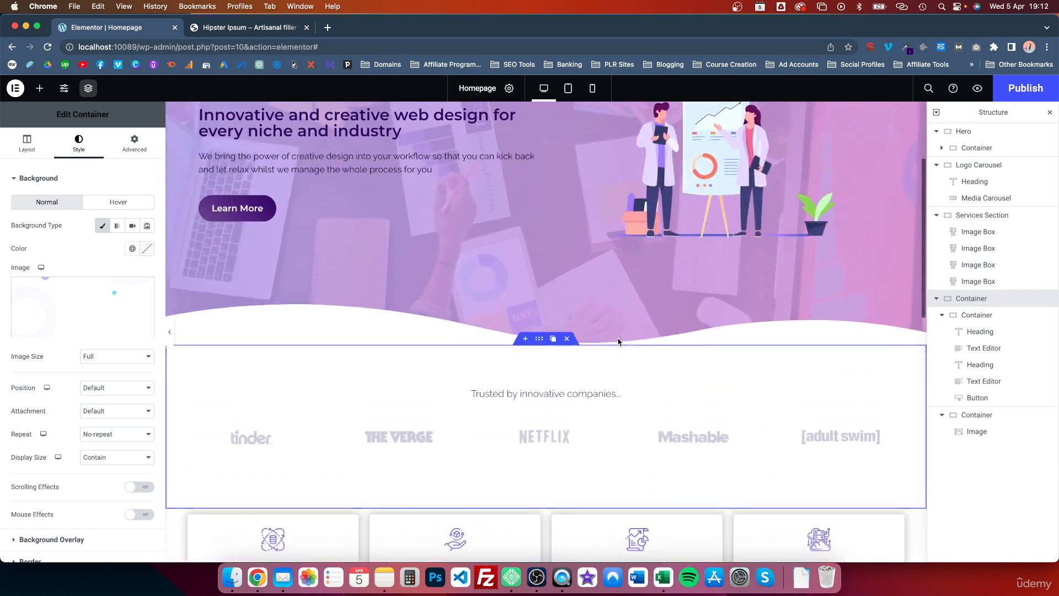
pyautogui.scroll(-10, 618, 342)
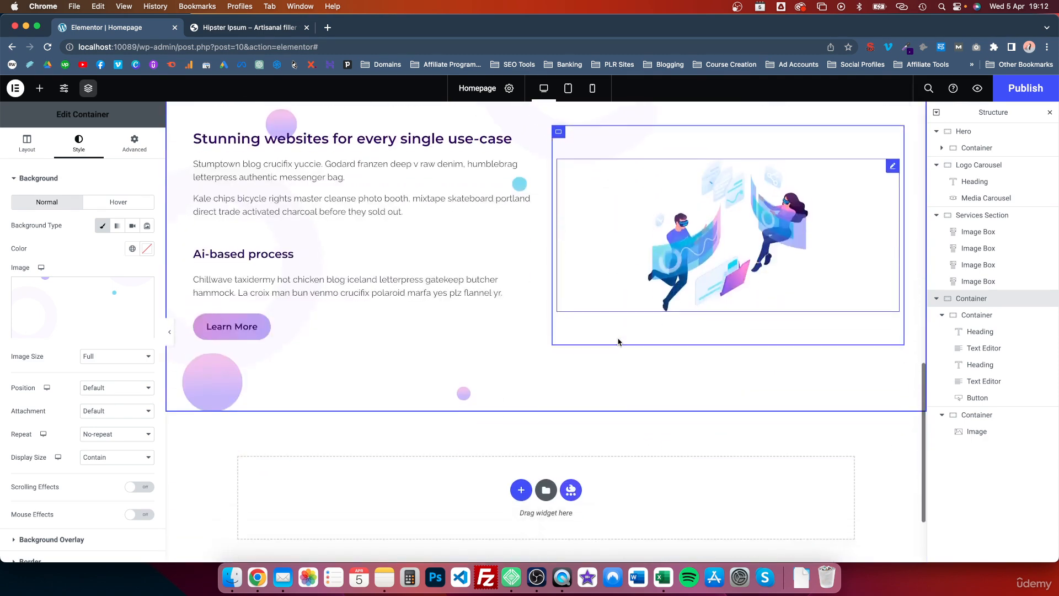